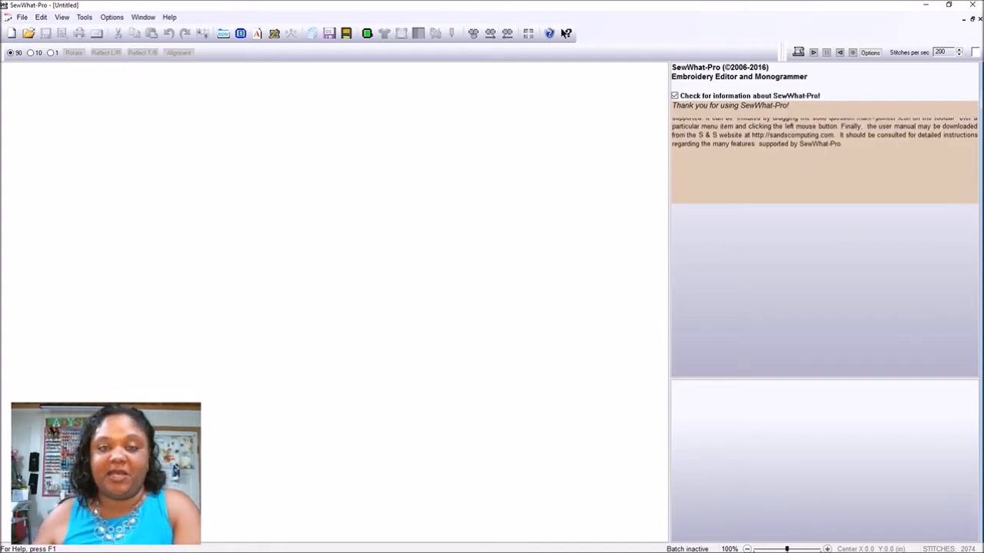
- Open the TBB3Balloons embroidery design from the BabysBootyBalloons folder
{"action": "left_click", "coordinate": [28, 33]}
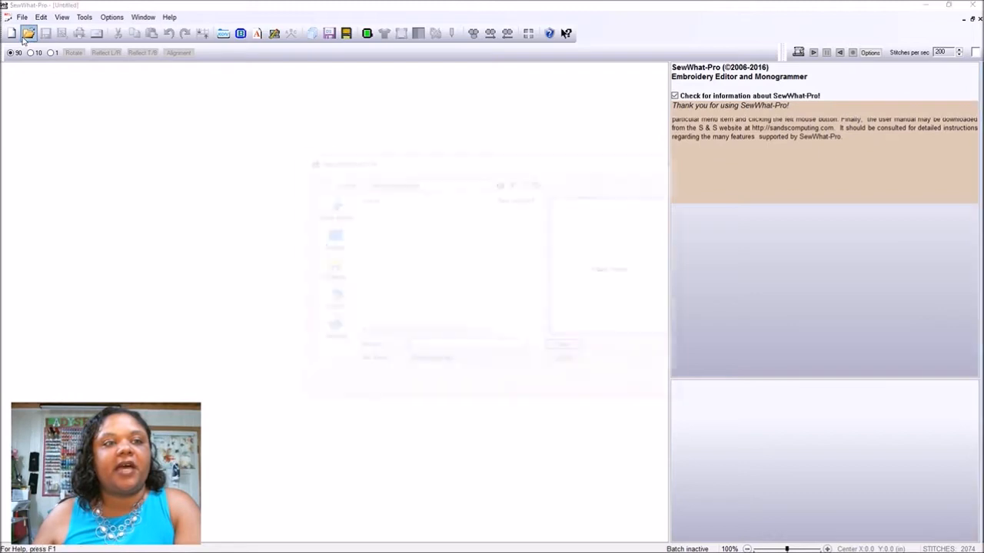
{"action": "left_click_drag", "start_coordinate": [540, 244], "coordinate": [538, 269]}
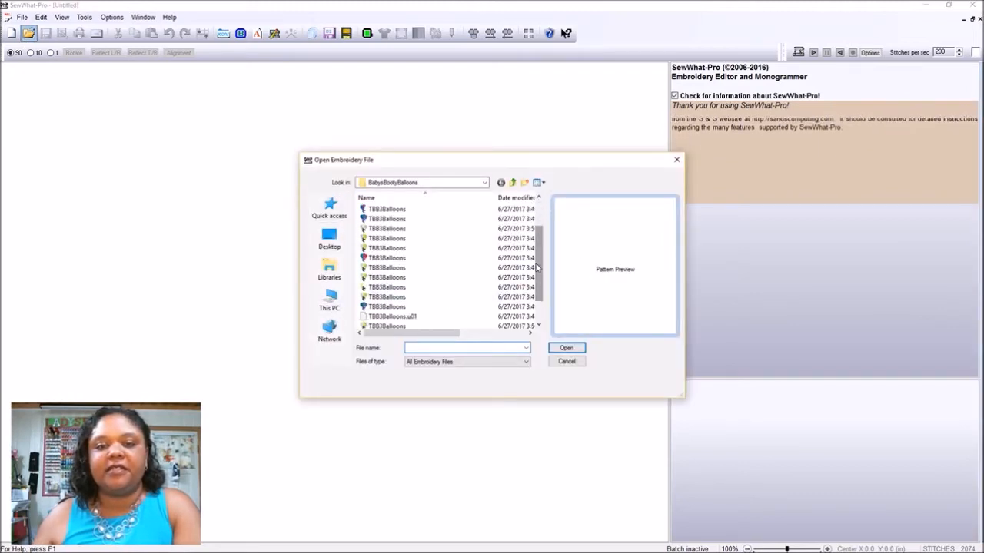
{"action": "left_click", "coordinate": [376, 287]}
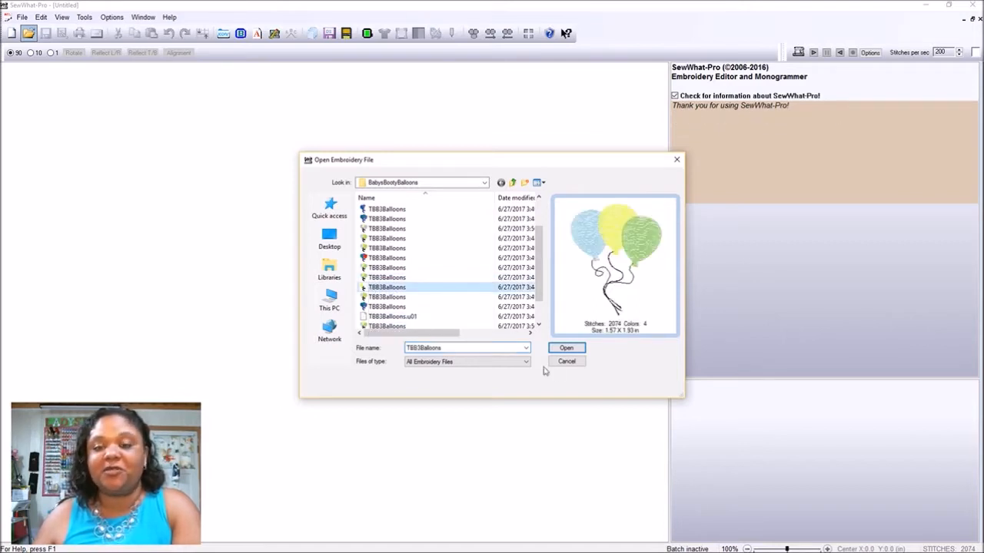
{"action": "left_click", "coordinate": [580, 351]}
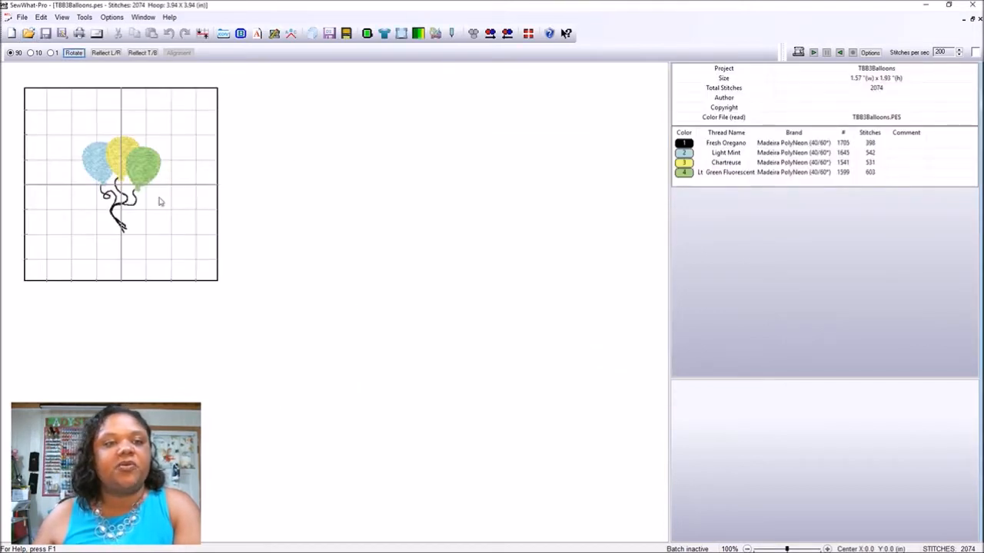
- Move the balloon design slightly down and back to the hoop's centre, and close the design file
{"action": "scroll", "coordinate": [297, 296], "scroll_direction": "up", "scroll_amount": 4}
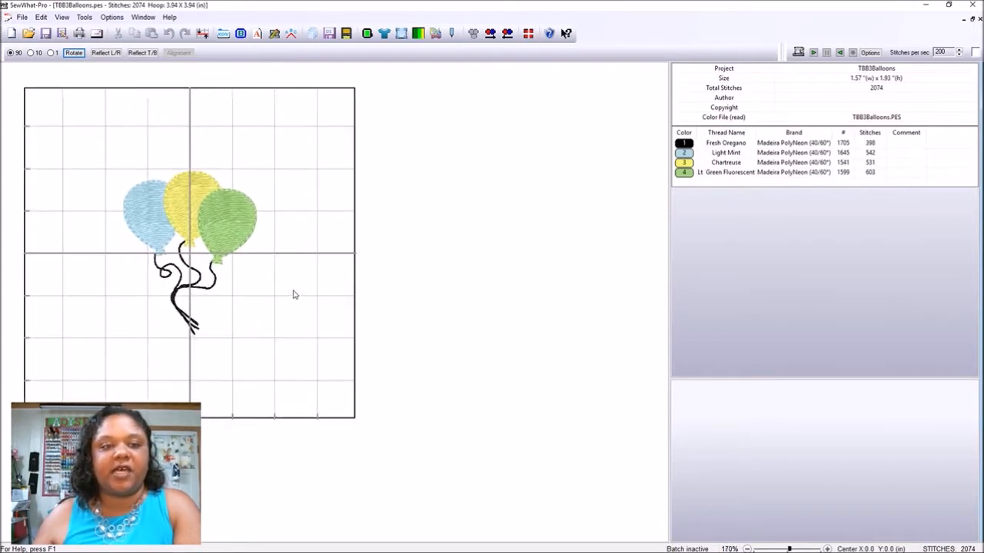
{"action": "left_click", "coordinate": [191, 245]}
{"action": "left_click_drag", "start_coordinate": [190, 244], "coordinate": [189, 263]}
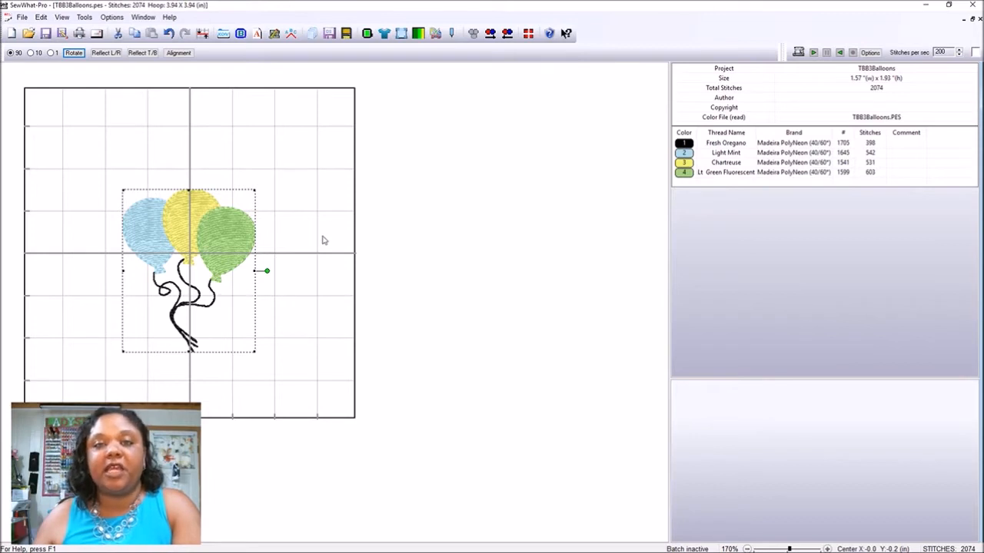
{"action": "left_click_drag", "start_coordinate": [207, 239], "coordinate": [205, 220]}
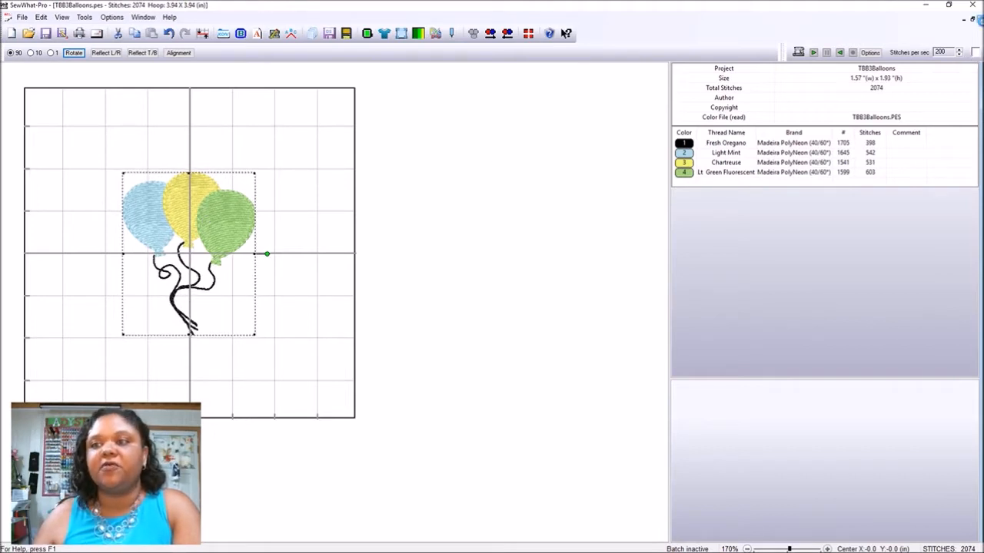
{"action": "left_click", "coordinate": [973, 19]}
{"action": "left_click", "coordinate": [498, 304]}
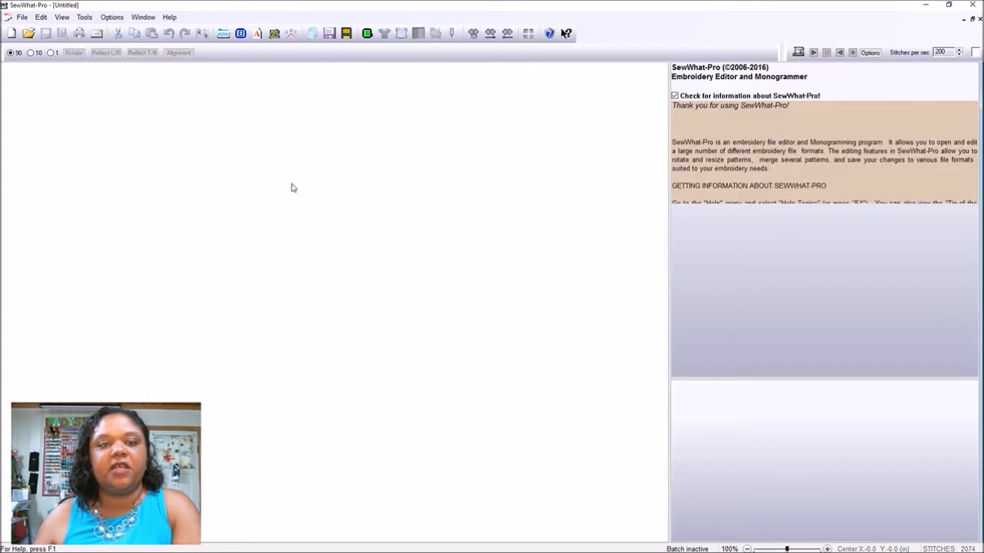
- Open the PES version of the TBB3Balloons design from the BabysBootyBalloons folder
{"action": "left_click", "coordinate": [29, 33]}
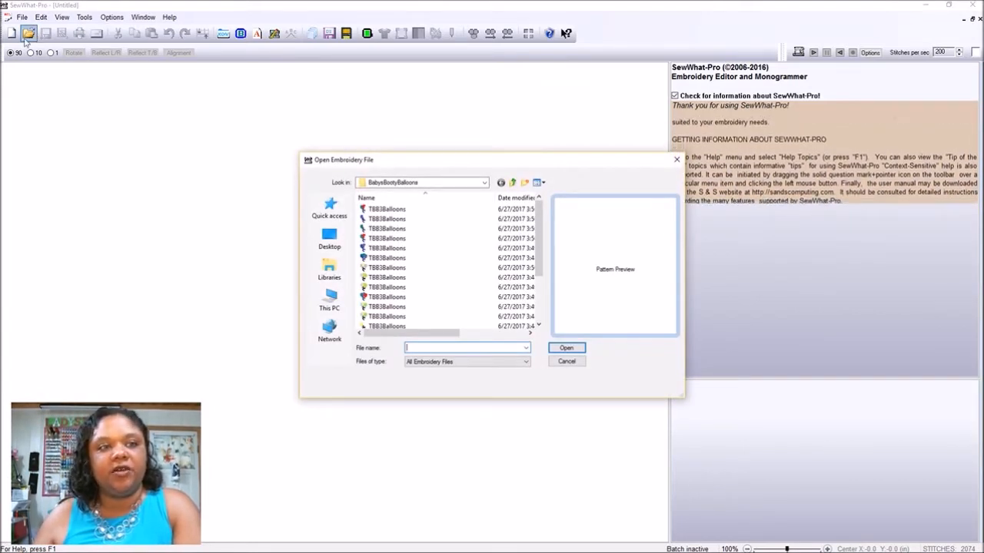
{"action": "left_click", "coordinate": [573, 362]}
{"action": "left_click", "coordinate": [22, 17]}
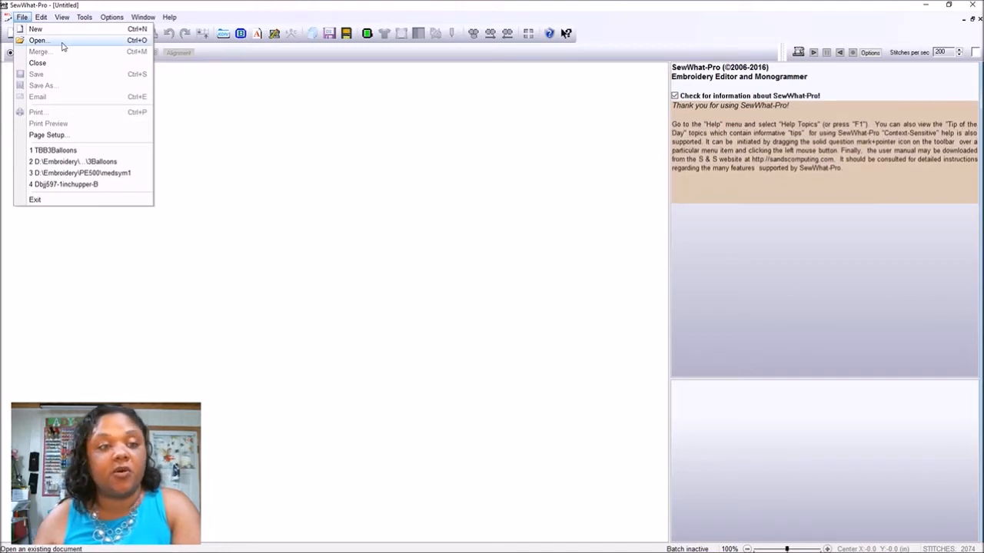
{"action": "left_click", "coordinate": [64, 46]}
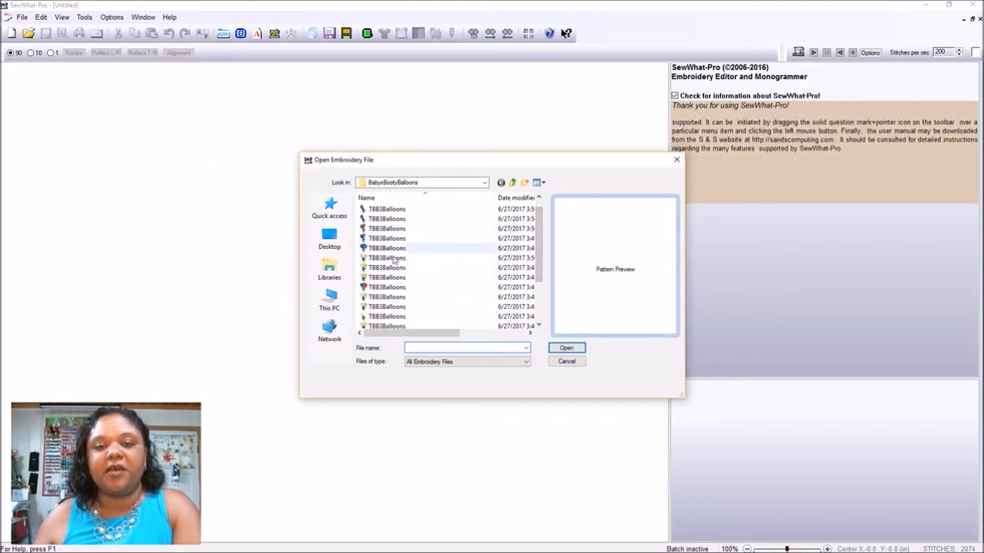
{"action": "mouse_move", "coordinate": [381, 302]}
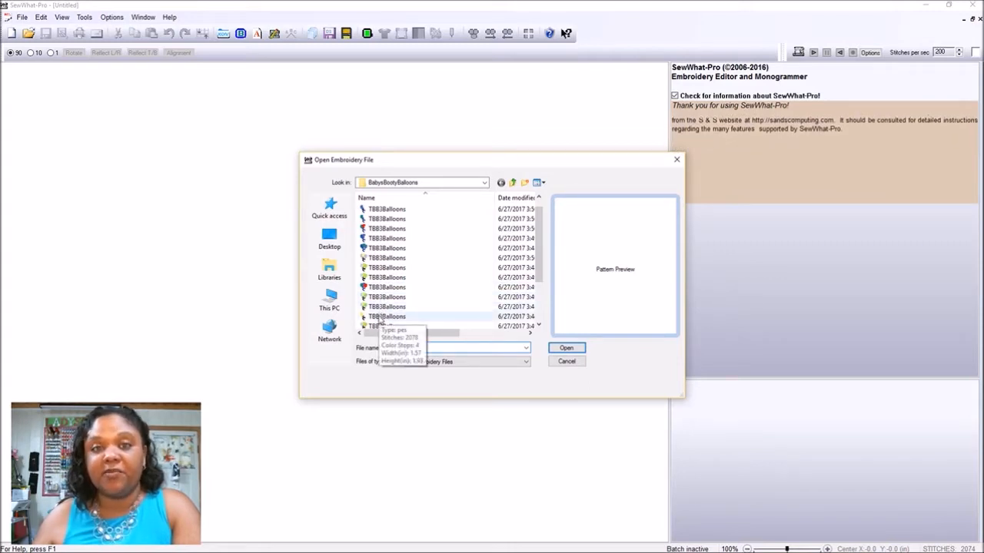
{"action": "left_click", "coordinate": [379, 319]}
{"action": "mouse_move", "coordinate": [380, 320]}
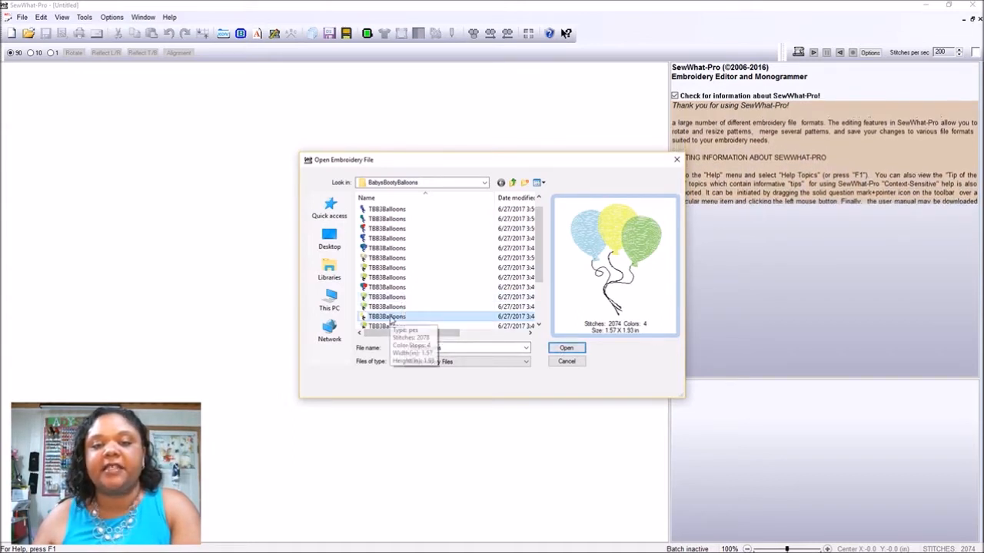
{"action": "left_click", "coordinate": [569, 348]}
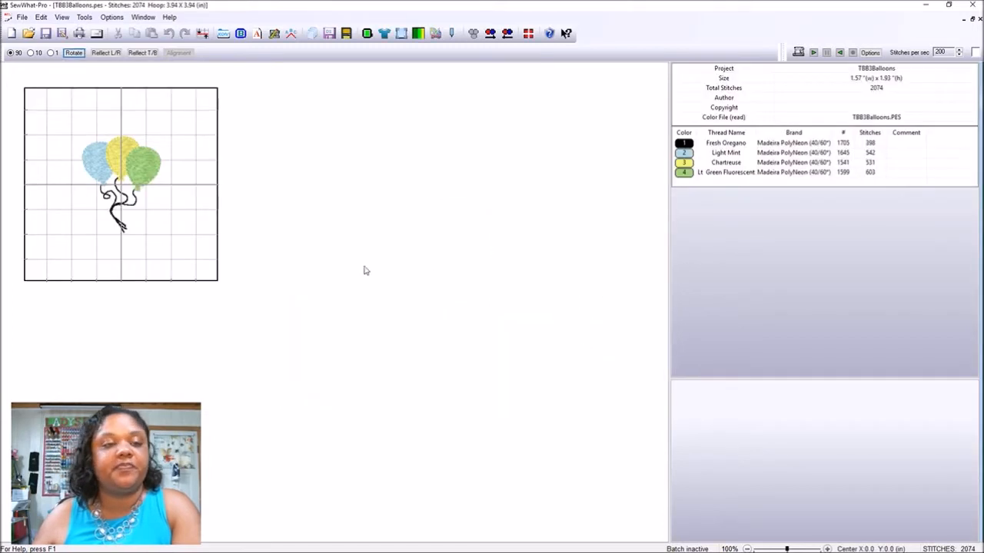
- Move the balloon design straight down in the hoop until its centre is at about Y -0.5 in, and leave it deselected
{"action": "scroll", "coordinate": [171, 221], "scroll_direction": "up", "scroll_amount": 2}
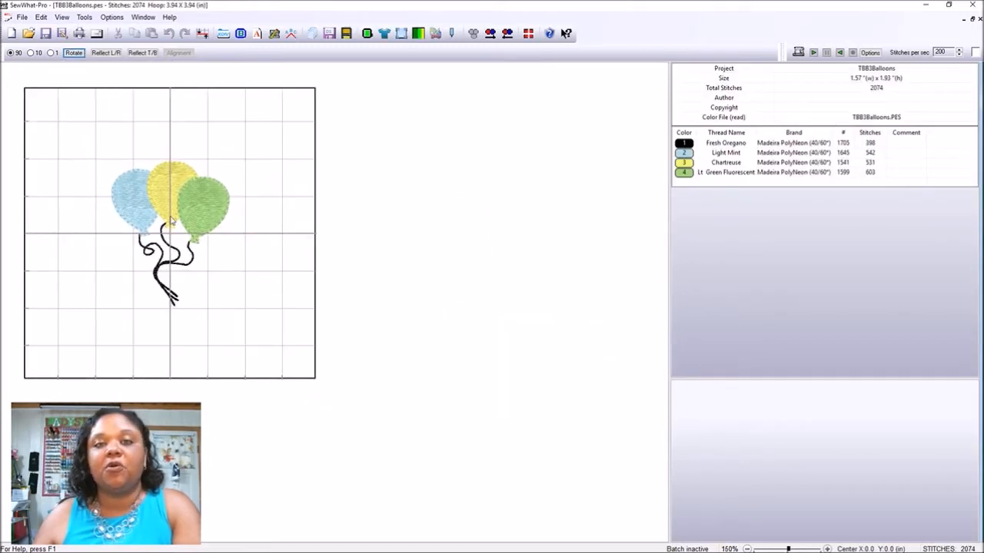
{"action": "scroll", "coordinate": [171, 221], "scroll_direction": "up", "scroll_amount": 2}
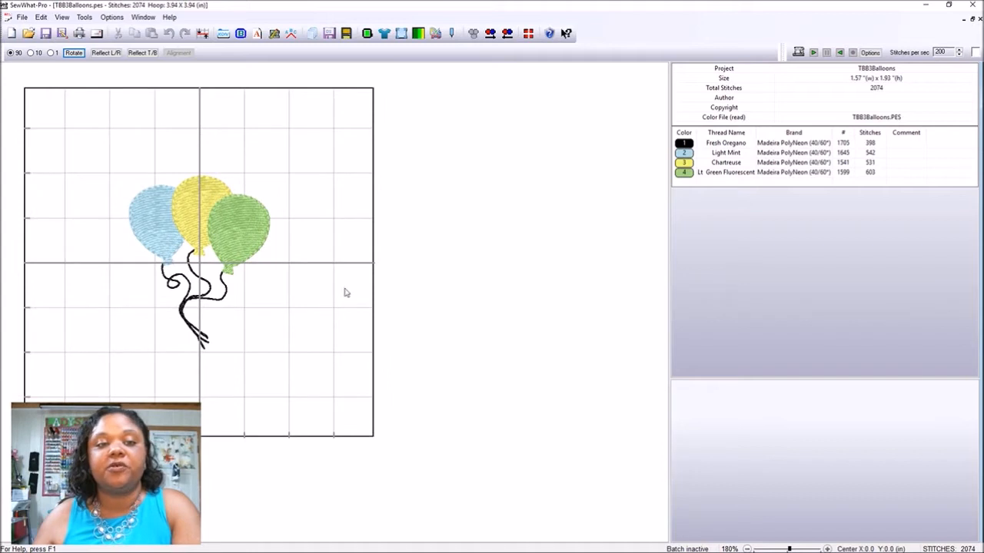
{"action": "left_click", "coordinate": [185, 262]}
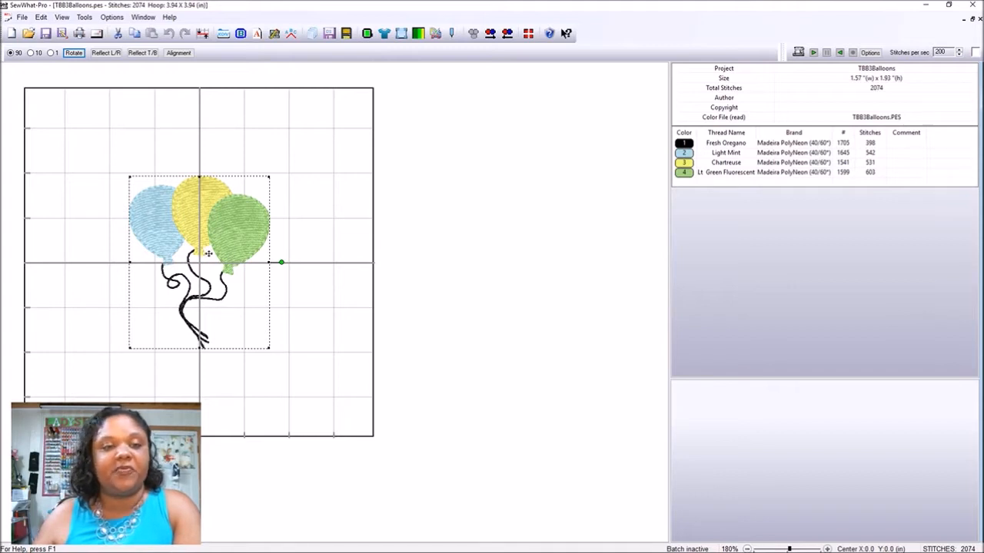
{"action": "left_click_drag", "start_coordinate": [208, 253], "coordinate": [208, 292]}
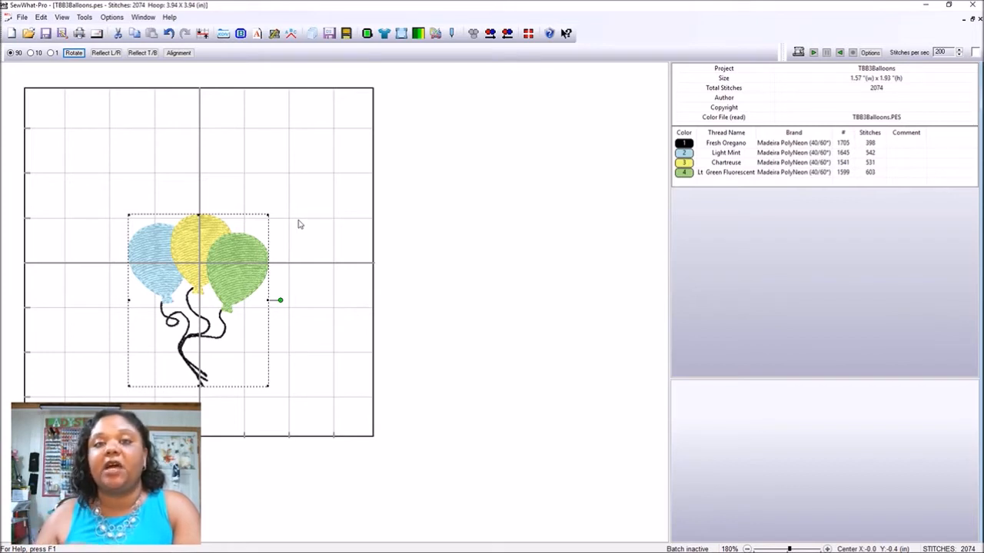
{"action": "left_click_drag", "start_coordinate": [192, 270], "coordinate": [192, 280]}
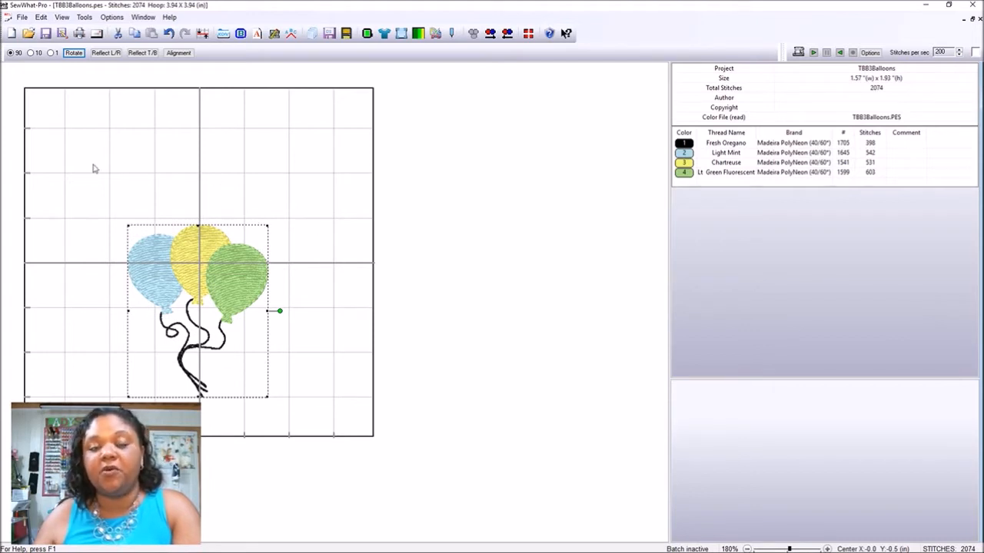
{"action": "left_click", "coordinate": [80, 206]}
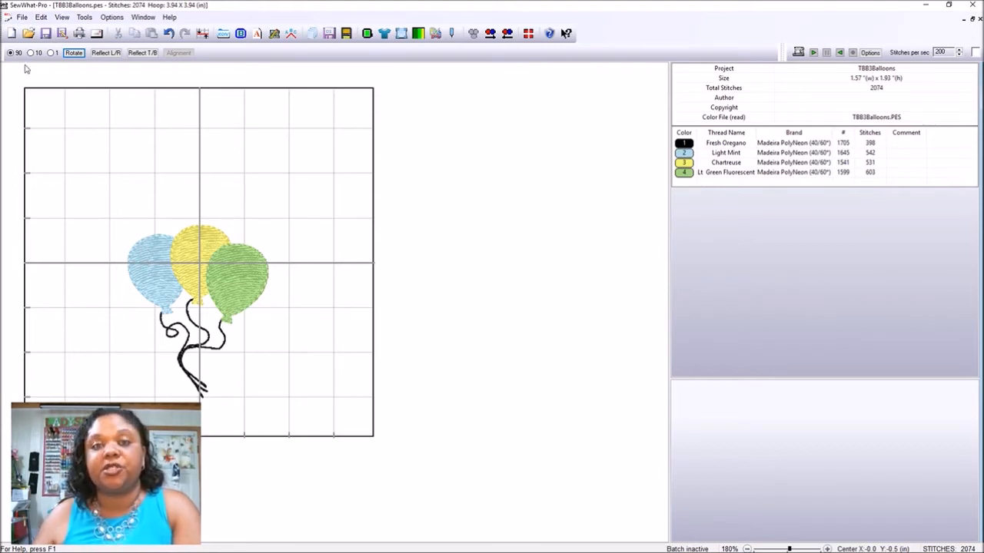
{"action": "left_click", "coordinate": [186, 299]}
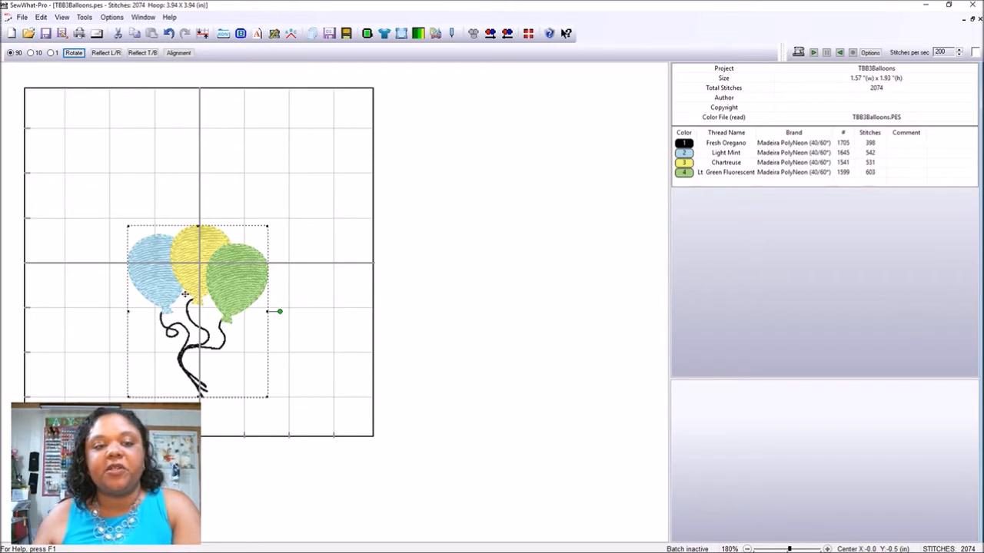
{"action": "left_click", "coordinate": [223, 189]}
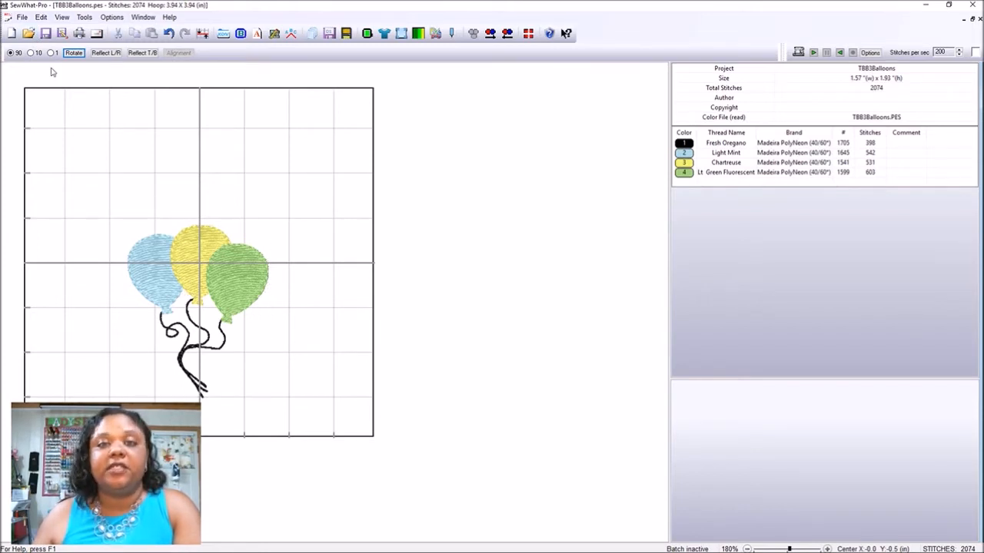
- Start merging another design into the hoop and browse to the stopiaLoganMS123.pes_1 folder in Downloads
{"action": "left_click", "coordinate": [20, 17]}
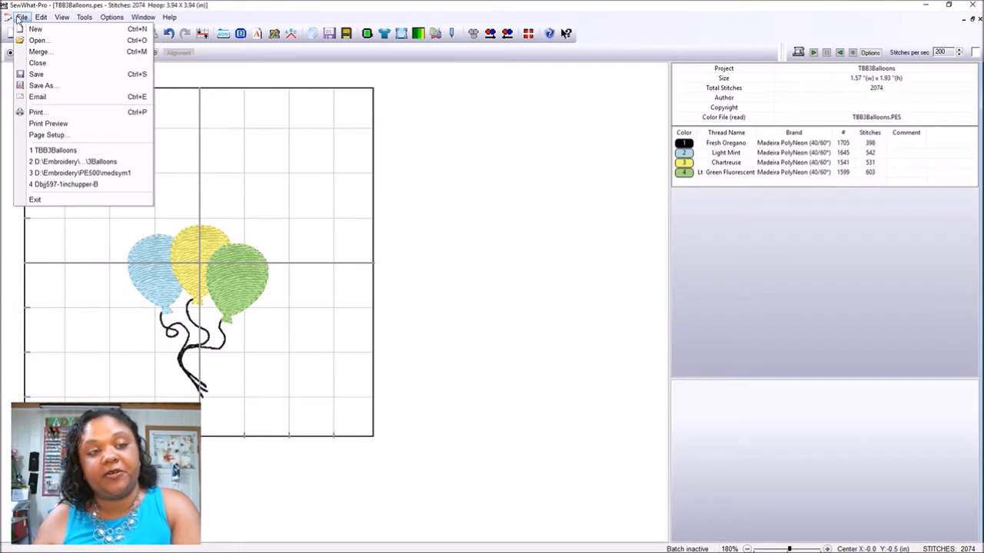
{"action": "left_click", "coordinate": [23, 51]}
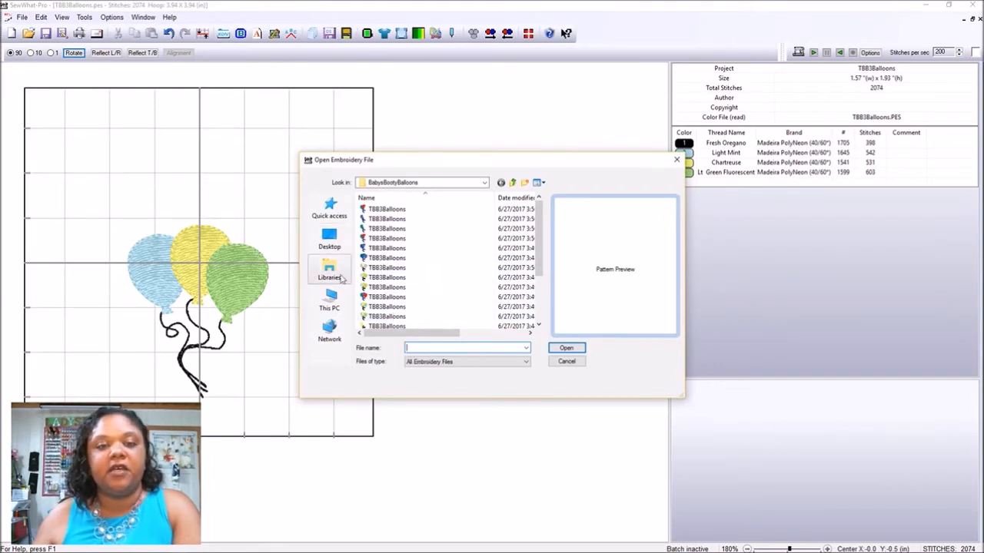
{"action": "left_click", "coordinate": [329, 301]}
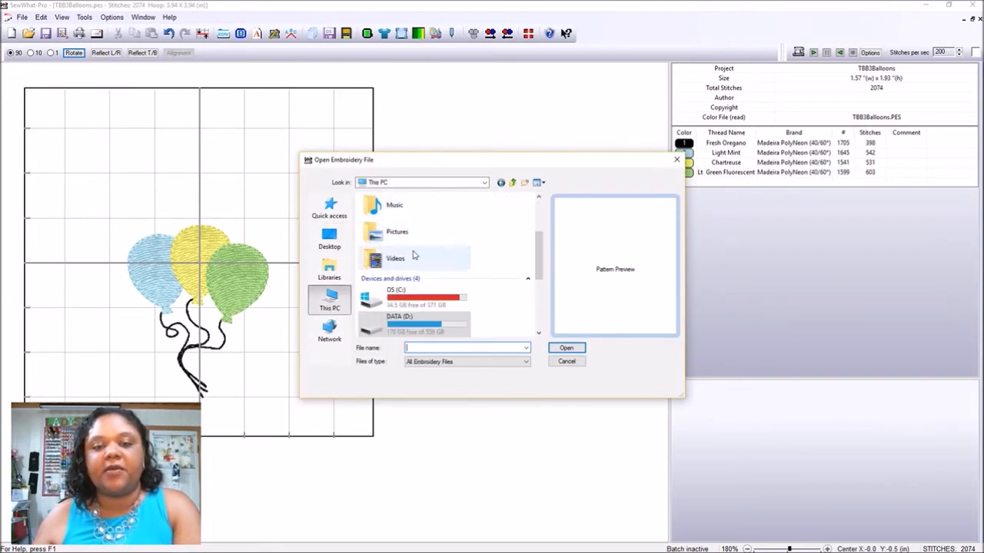
{"action": "scroll", "coordinate": [520, 249], "scroll_direction": "up", "scroll_amount": 3}
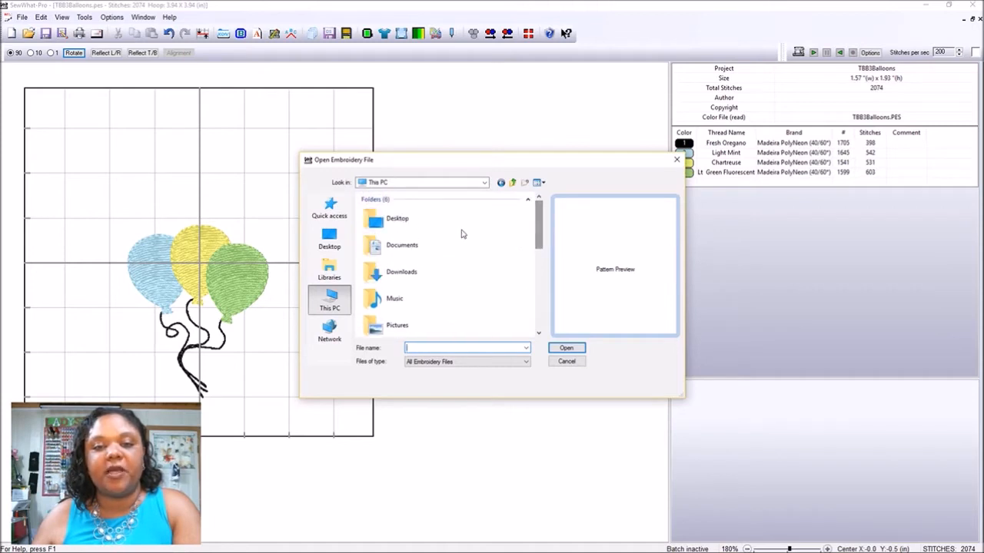
{"action": "double_click", "coordinate": [426, 272]}
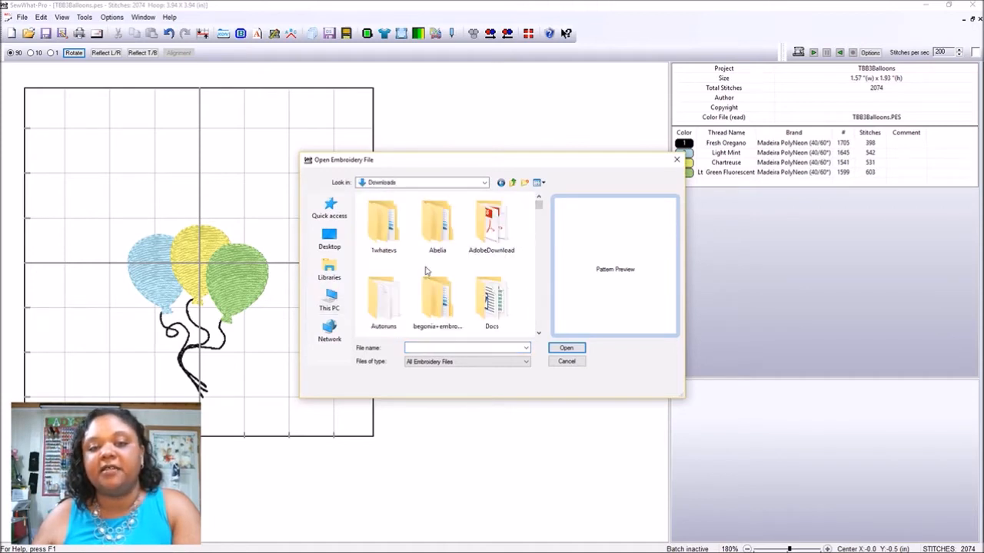
{"action": "scroll", "coordinate": [541, 223], "scroll_direction": "down", "scroll_amount": 2}
{"action": "mouse_move", "coordinate": [541, 215]}
{"action": "left_mouse_down"}
{"action": "mouse_move", "coordinate": [541, 197]}
{"action": "mouse_move", "coordinate": [541, 231]}
{"action": "mouse_move", "coordinate": [540, 221]}
{"action": "left_mouse_up"}
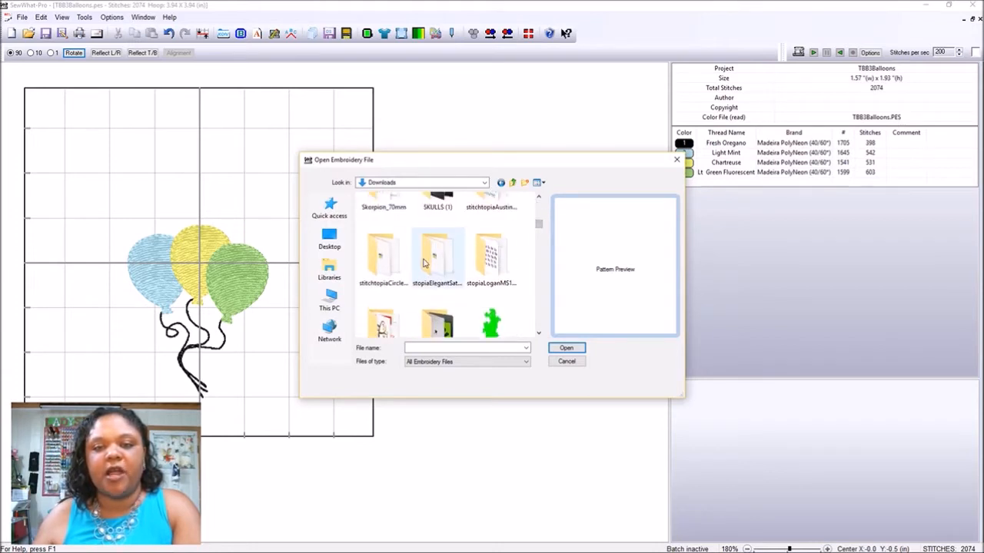
{"action": "left_click", "coordinate": [489, 261]}
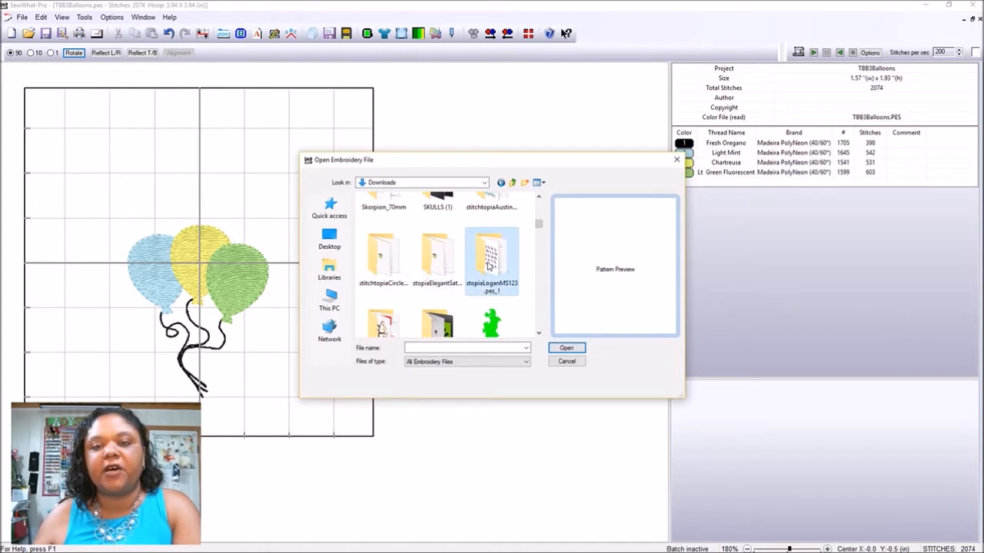
{"action": "left_click", "coordinate": [562, 348]}
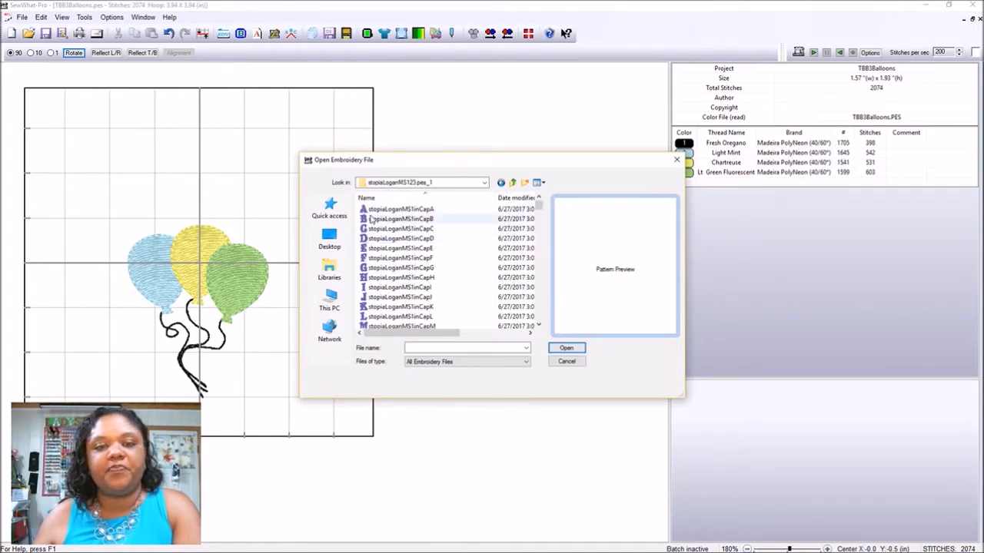
- Merge the capital L file stopiaLoganMS1inCapL and place it above and to the left of the balloons
{"action": "left_click", "coordinate": [376, 317]}
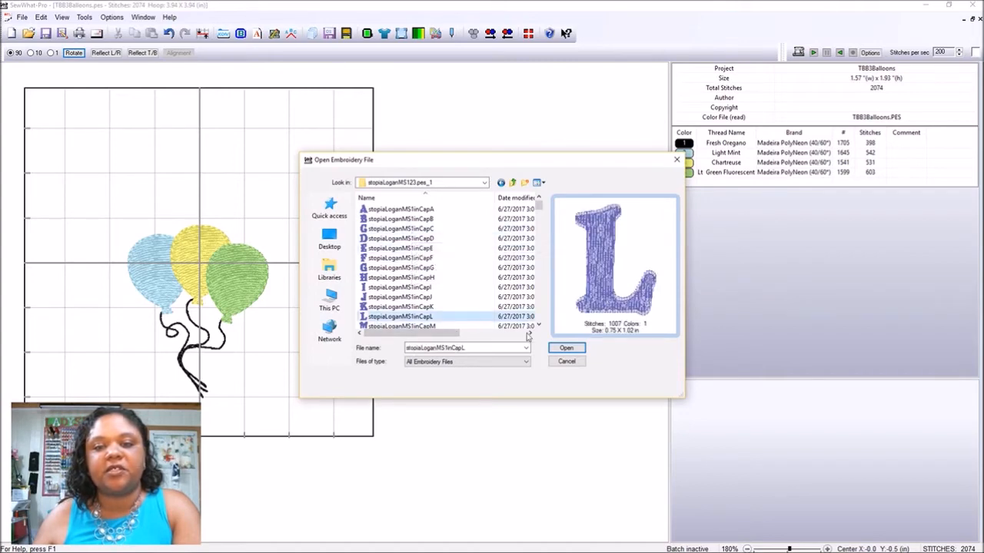
{"action": "left_click", "coordinate": [565, 348]}
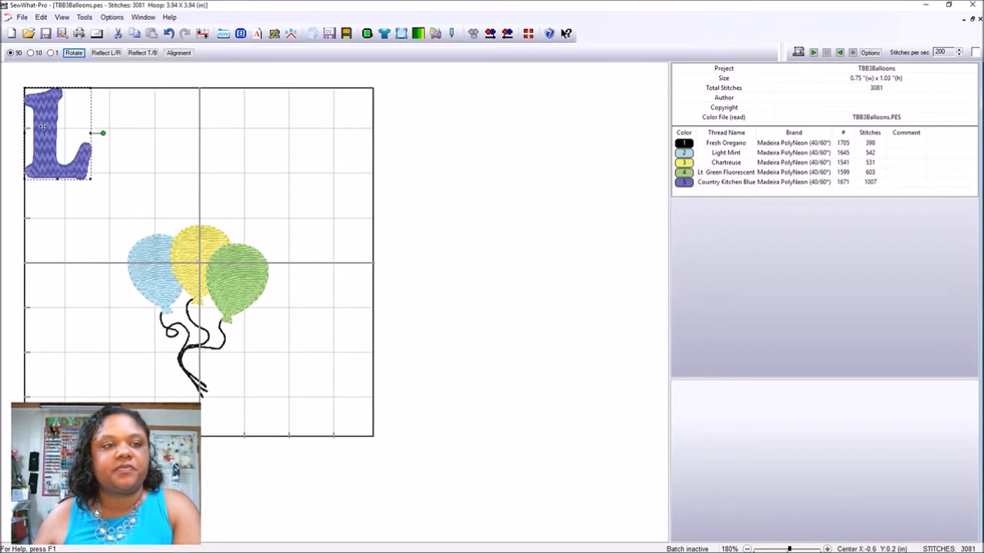
{"action": "left_click_drag", "start_coordinate": [58, 165], "coordinate": [80, 190]}
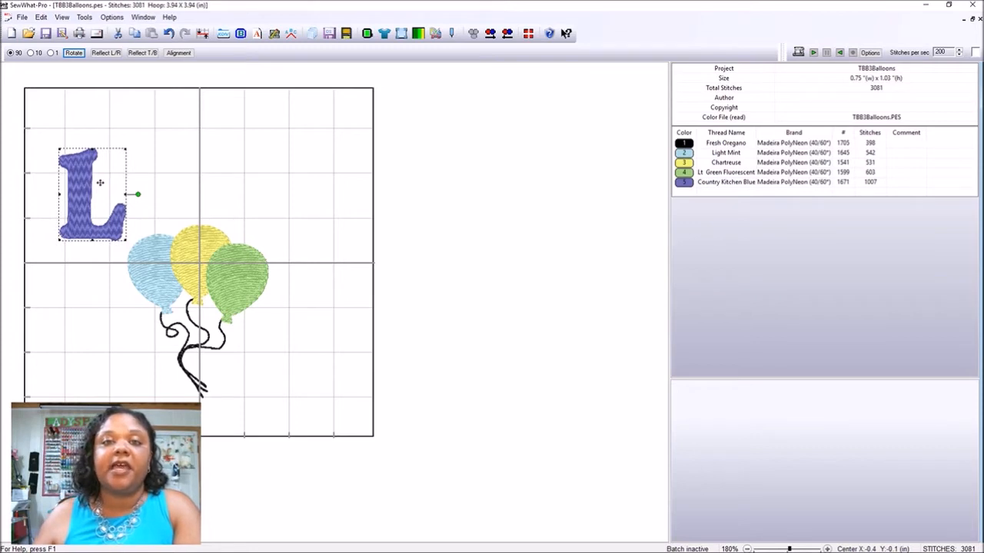
- Show the icon pane with the album thumbnails of the embroidery designs and alphabets
{"action": "left_click", "coordinate": [222, 35]}
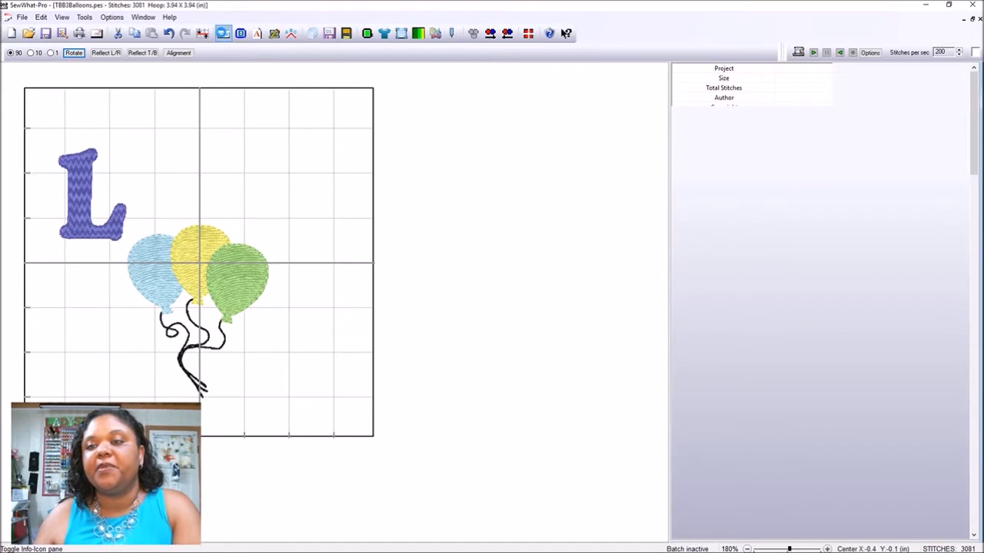
{"action": "left_click", "coordinate": [223, 35]}
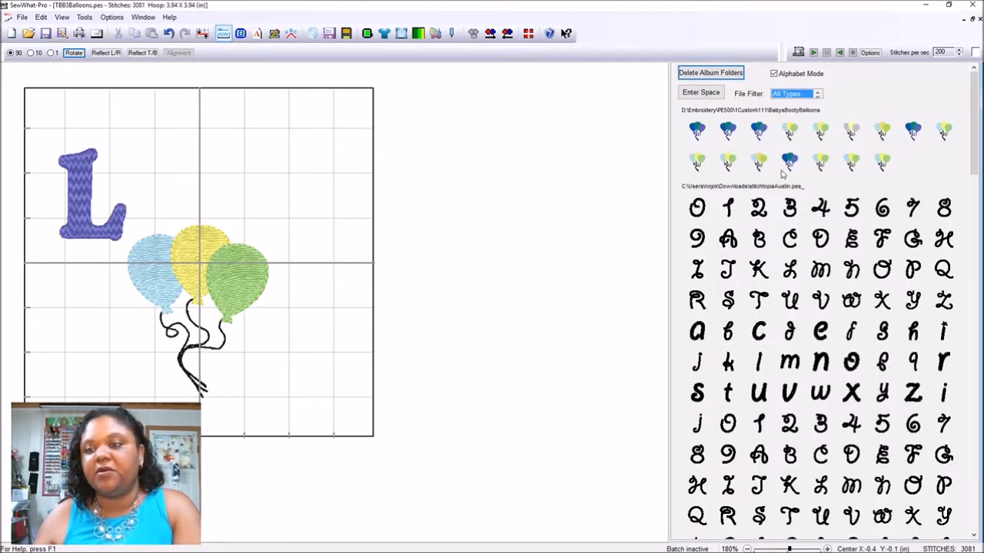
- Add the lowercase letters a, i, l and a from the stopiaLoganMS123.pes_1 alphabet after the capital L in the hoop
{"action": "left_click_drag", "start_coordinate": [971, 153], "coordinate": [973, 332]}
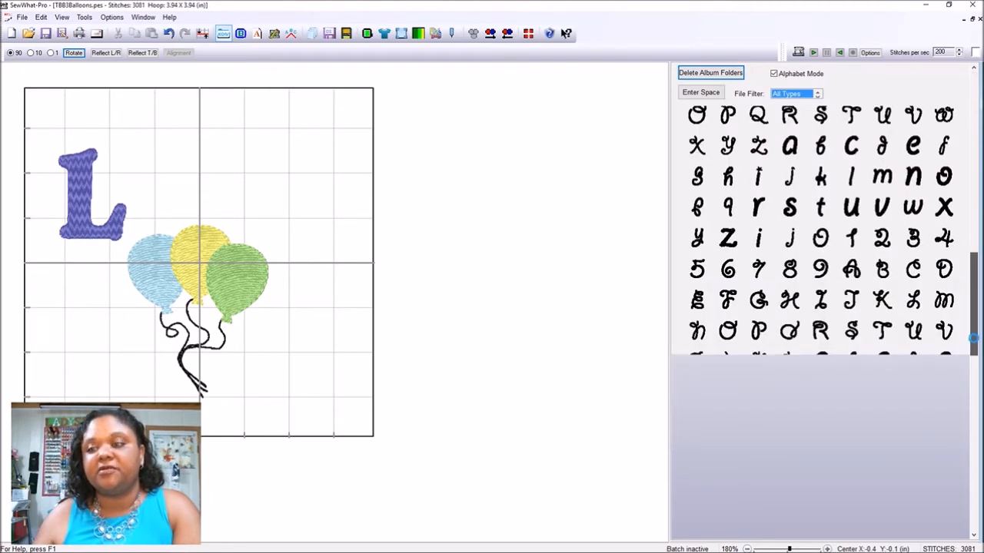
{"action": "left_click_drag", "start_coordinate": [973, 309], "coordinate": [971, 428]}
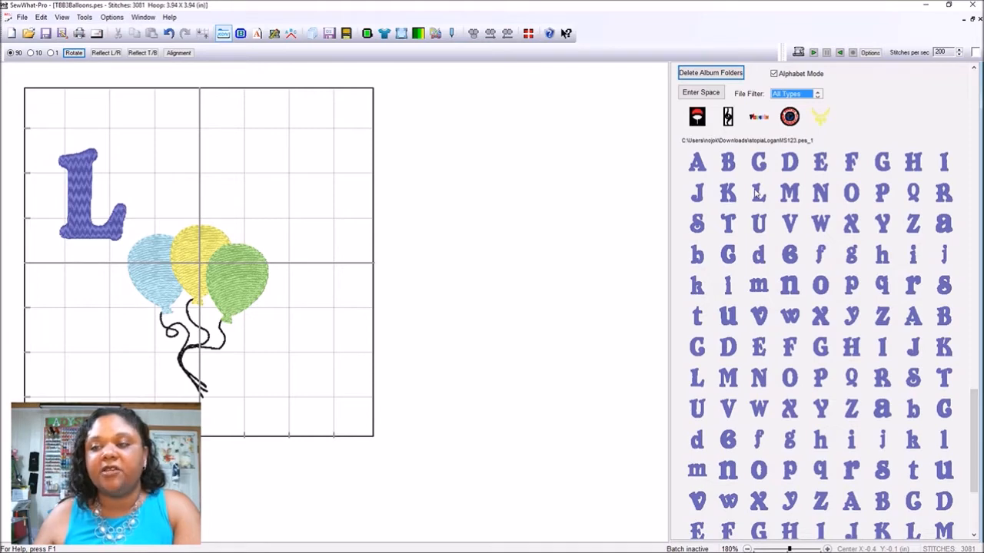
{"action": "left_click", "coordinate": [943, 224]}
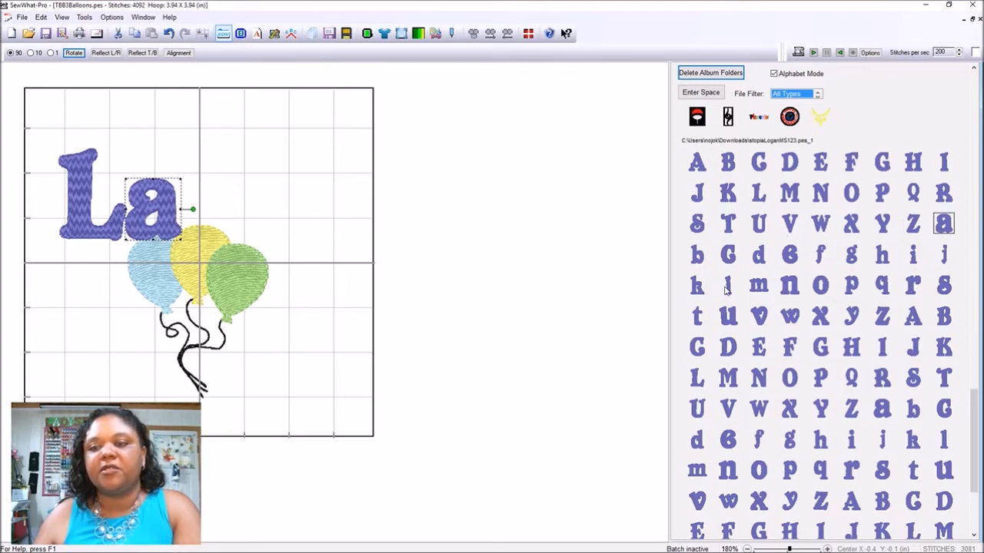
{"action": "left_click", "coordinate": [726, 286]}
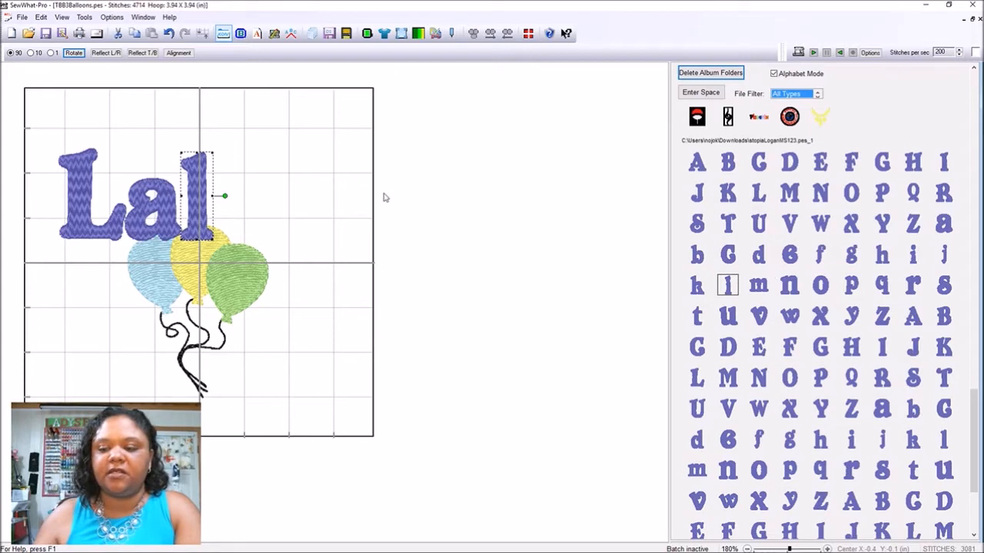
{"action": "key", "text": "Delete"}
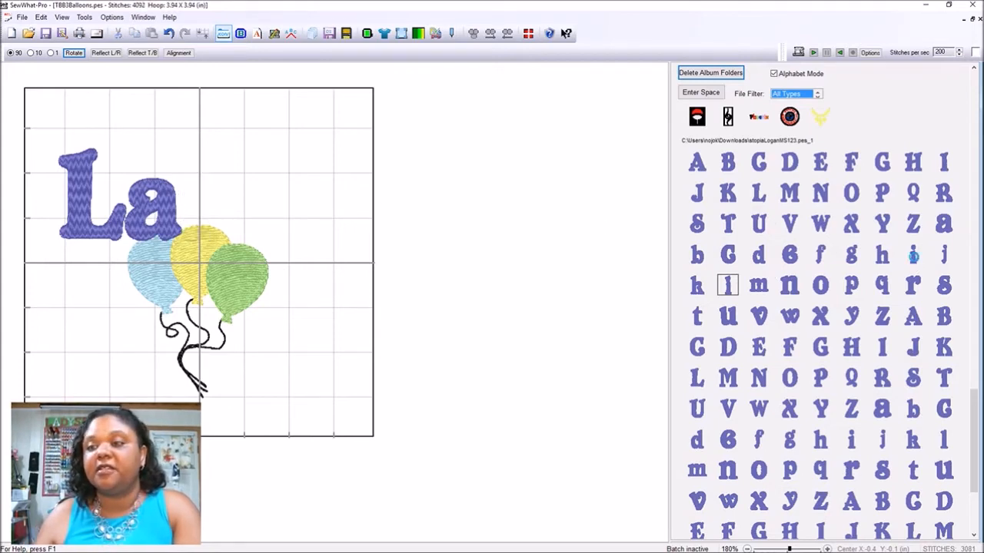
{"action": "left_click", "coordinate": [914, 262]}
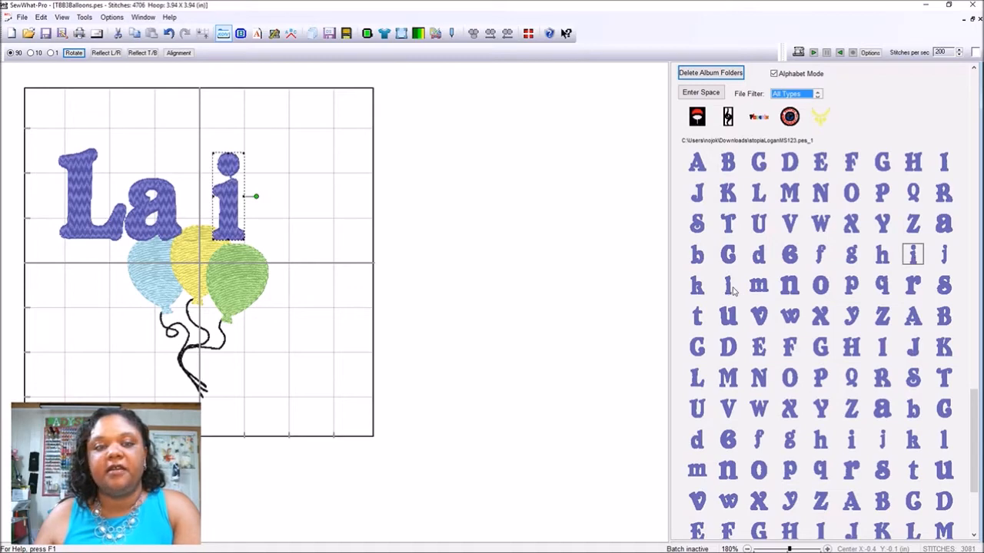
{"action": "left_click", "coordinate": [731, 290]}
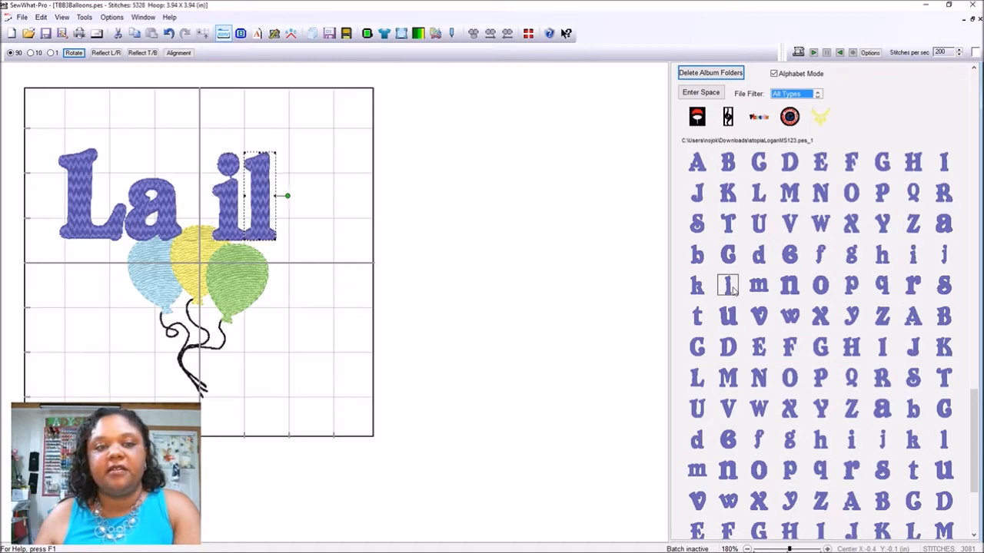
{"action": "left_click", "coordinate": [944, 224]}
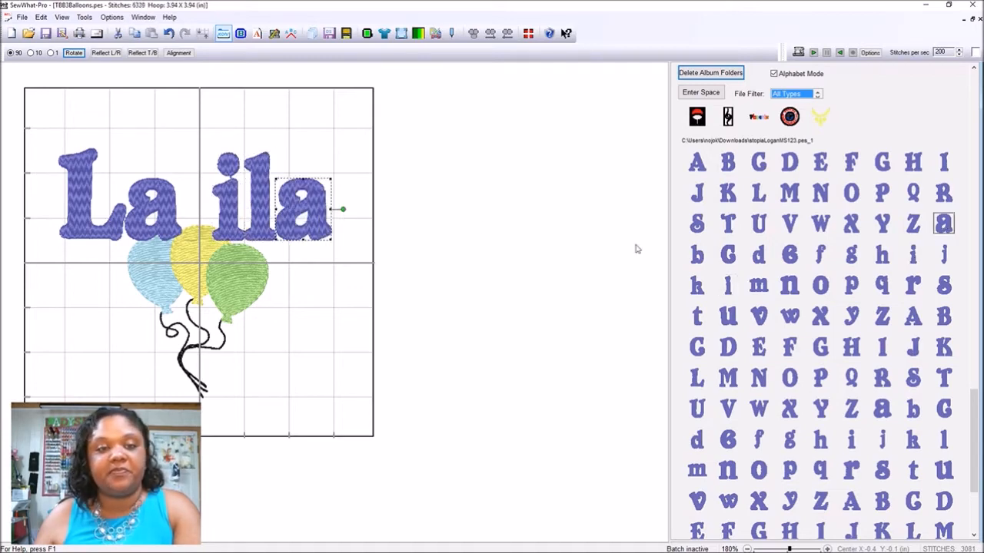
- Move the five letters one by one above the balloons, spacing them out along a common baseline across the hoop
{"action": "left_click", "coordinate": [100, 215]}
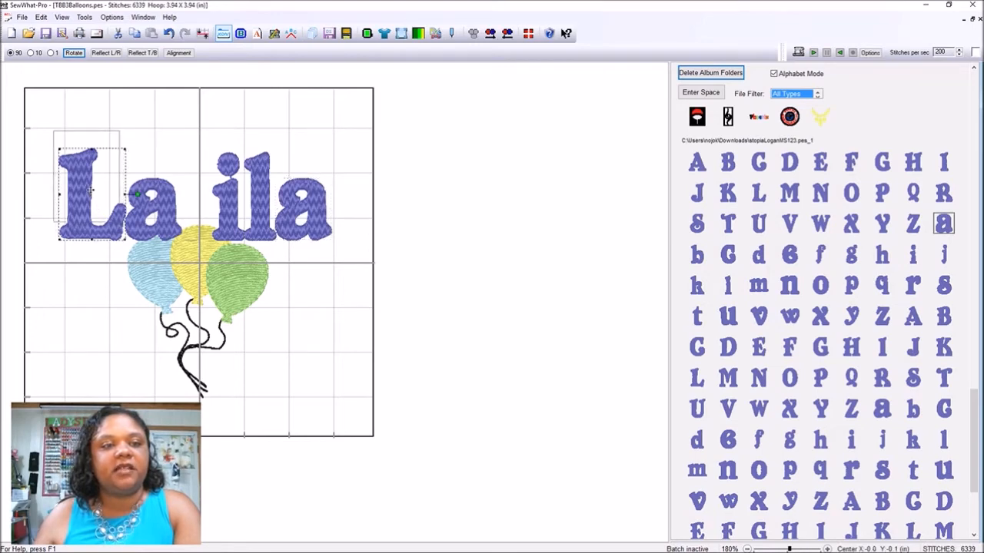
{"action": "left_click_drag", "start_coordinate": [105, 192], "coordinate": [98, 170]}
{"action": "left_click_drag", "start_coordinate": [142, 214], "coordinate": [149, 190]}
{"action": "left_click", "coordinate": [226, 202]}
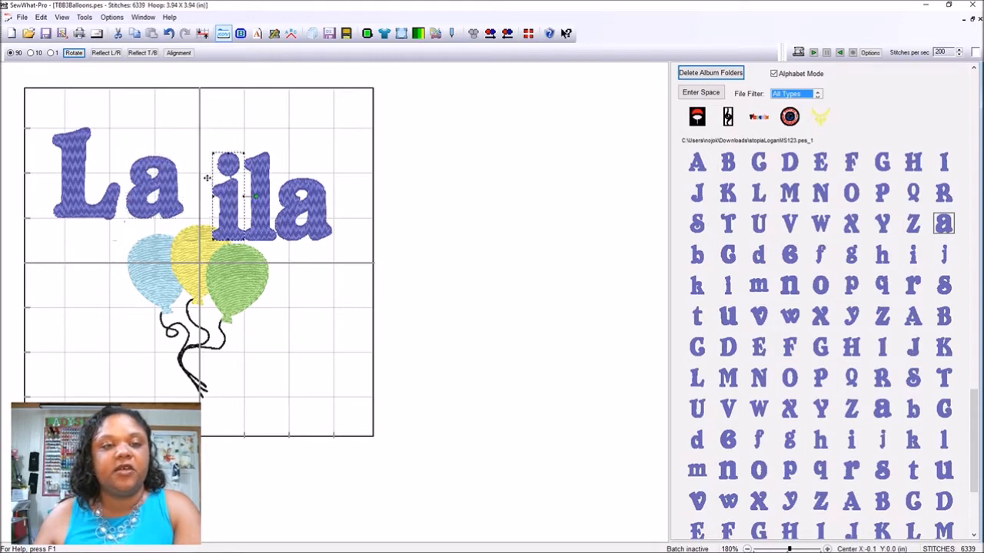
{"action": "left_click_drag", "start_coordinate": [207, 178], "coordinate": [207, 179]}
{"action": "left_click_drag", "start_coordinate": [259, 196], "coordinate": [255, 172]}
{"action": "left_click", "coordinate": [302, 202]}
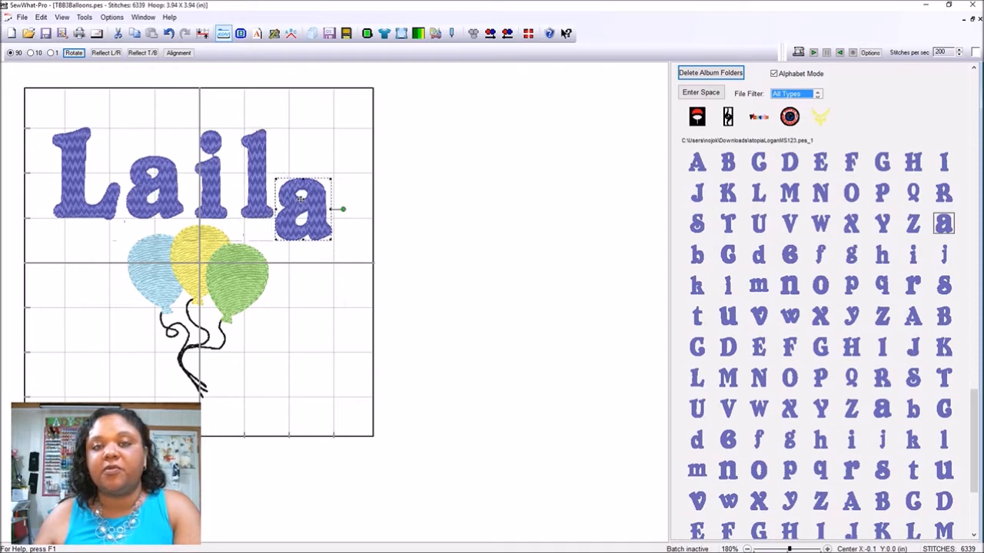
{"action": "left_click_drag", "start_coordinate": [302, 202], "coordinate": [319, 176]}
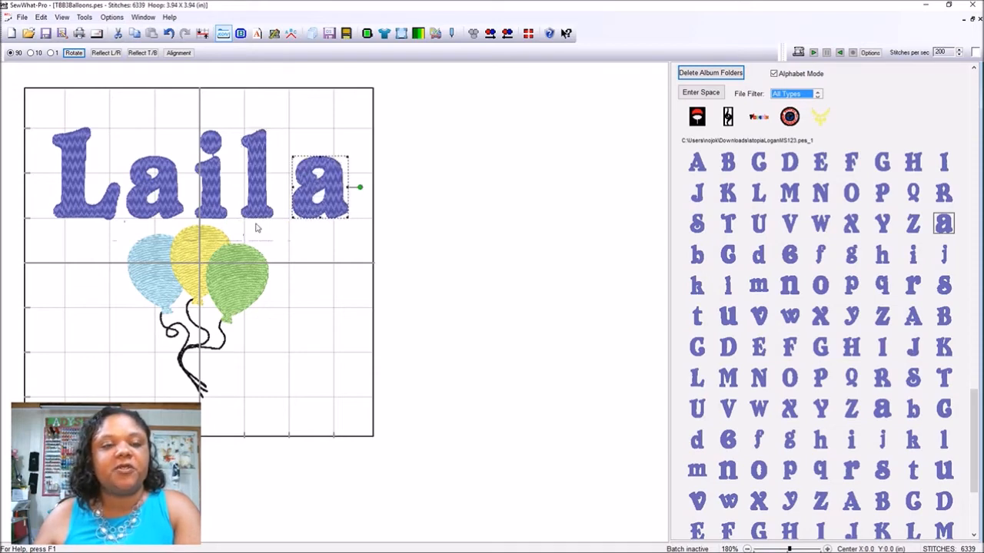
- Nudge the first lowercase a slightly away from the capital L to even out the spacing, and leave it deselected
{"action": "left_click", "coordinate": [148, 189]}
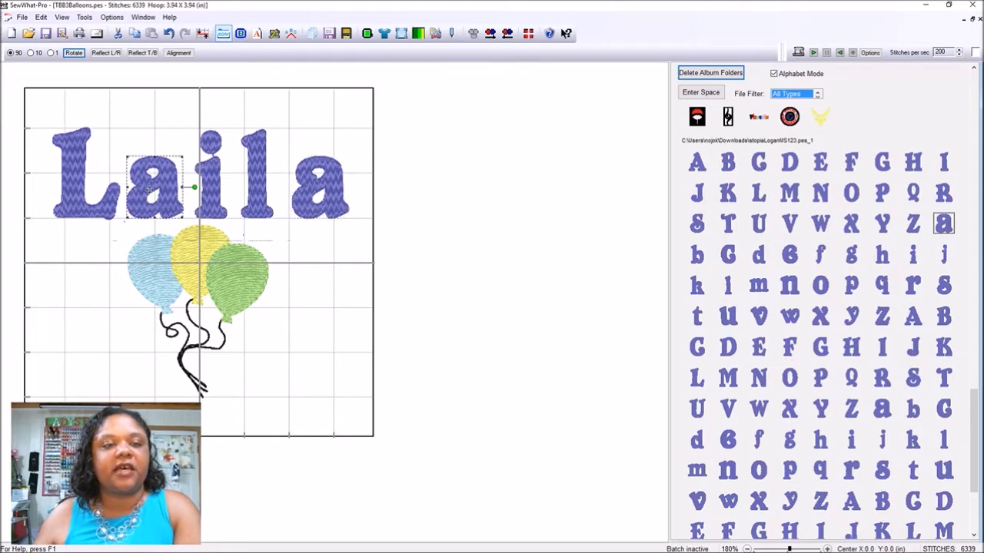
{"action": "left_click_drag", "start_coordinate": [148, 188], "coordinate": [151, 189]}
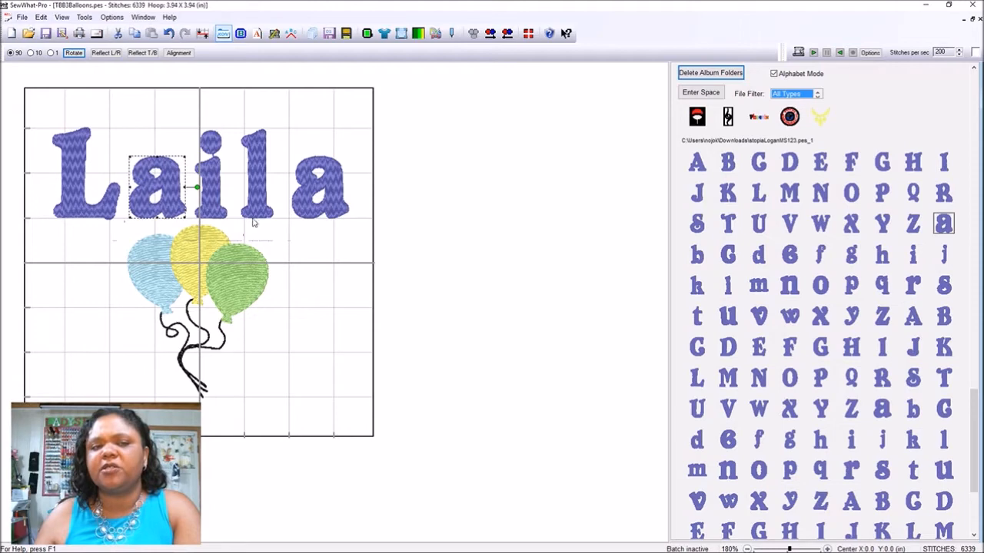
{"action": "left_click", "coordinate": [286, 276]}
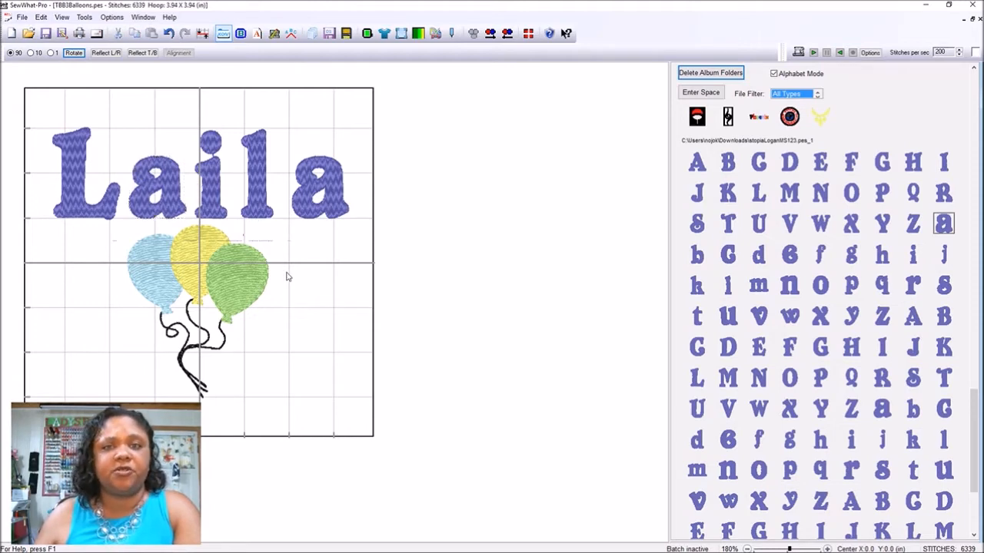
- Hide the icon pane to bring back the thread list, and try selecting the whole lettering with one selection box before deselecting it
{"action": "left_click", "coordinate": [223, 34]}
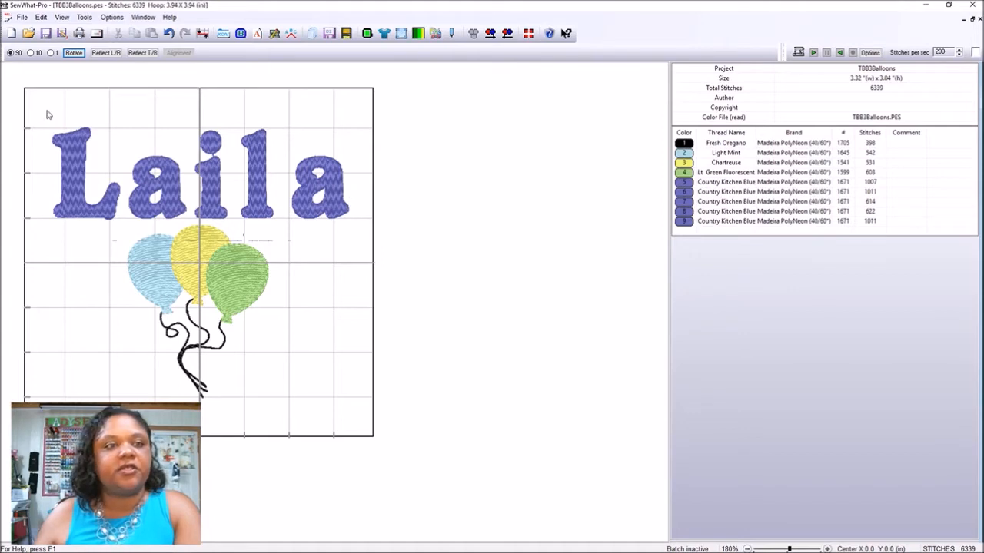
{"action": "left_click_drag", "start_coordinate": [46, 112], "coordinate": [351, 218]}
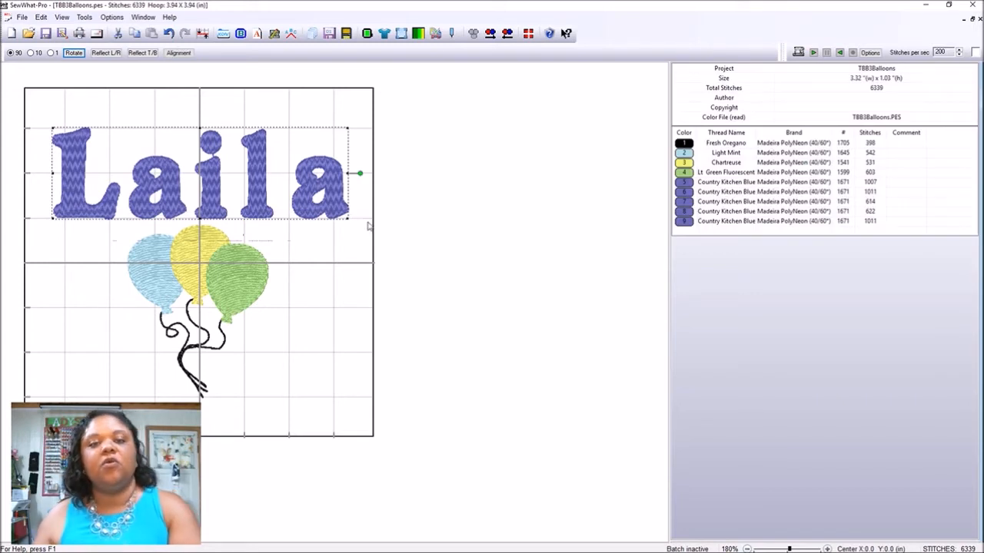
{"action": "left_click", "coordinate": [472, 196]}
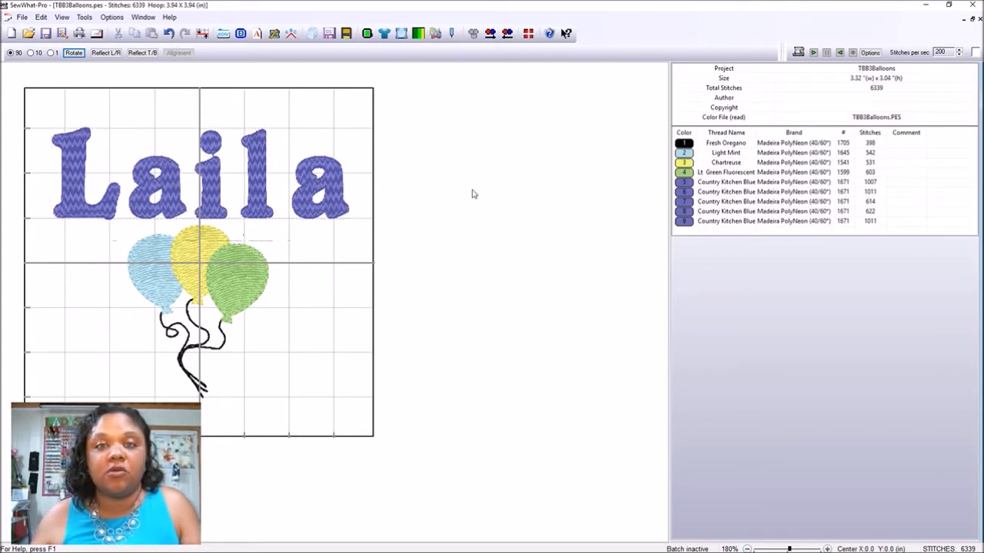
- Try selecting the lettering through its five Country Kitchen Blue thread entries, 5 to 9, and clear the selection
{"action": "left_click", "coordinate": [680, 185]}
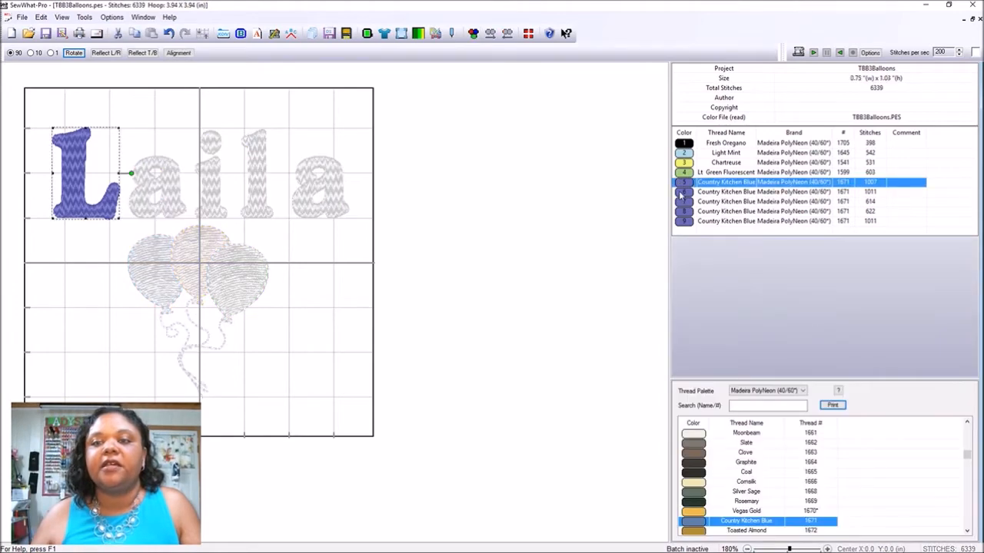
{"action": "left_click", "coordinate": [681, 192], "text": "shift"}
{"action": "left_click", "coordinate": [680, 202], "text": "shift"}
{"action": "left_click", "coordinate": [680, 213], "text": "shift"}
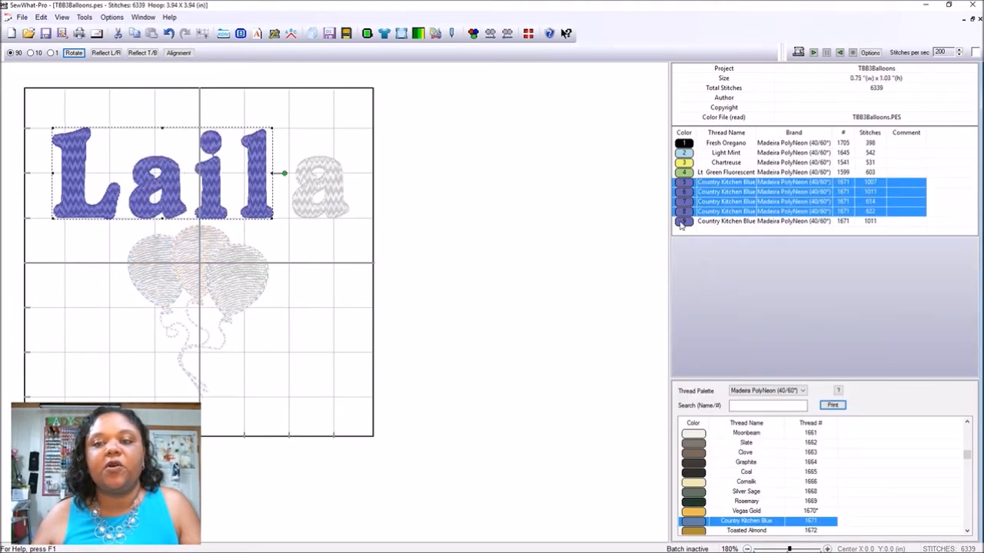
{"action": "left_click", "coordinate": [681, 222], "text": "shift"}
{"action": "left_click", "coordinate": [516, 208]}
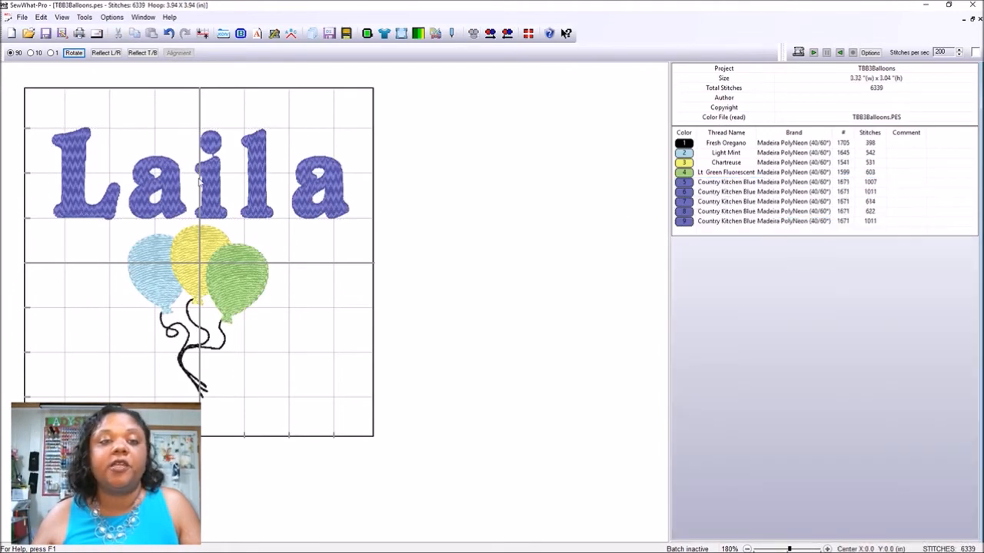
- Select all five letters together in the hoop and open the Arch Text settings for them
{"action": "left_click", "coordinate": [81, 175]}
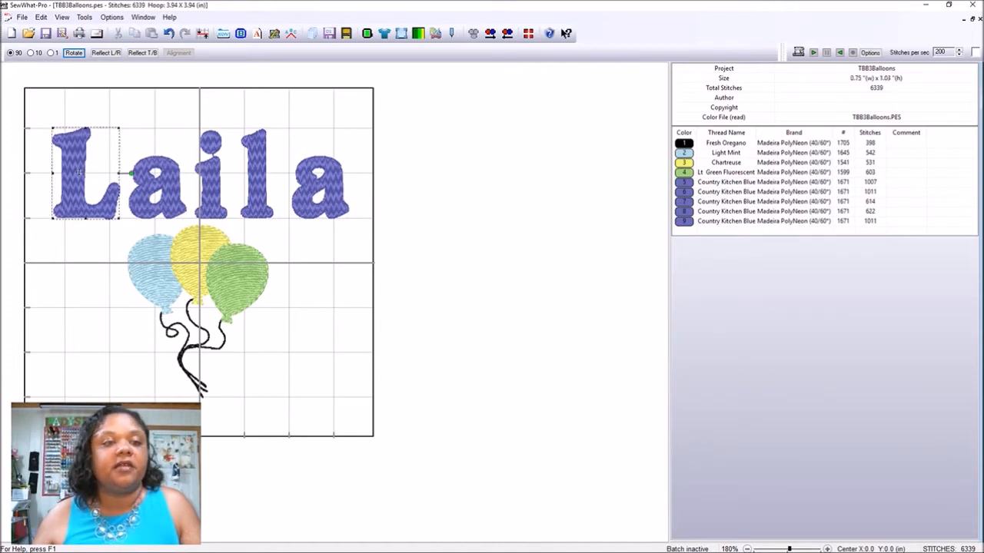
{"action": "left_click", "coordinate": [154, 183], "text": "shift"}
{"action": "left_click", "coordinate": [205, 195], "text": "shift"}
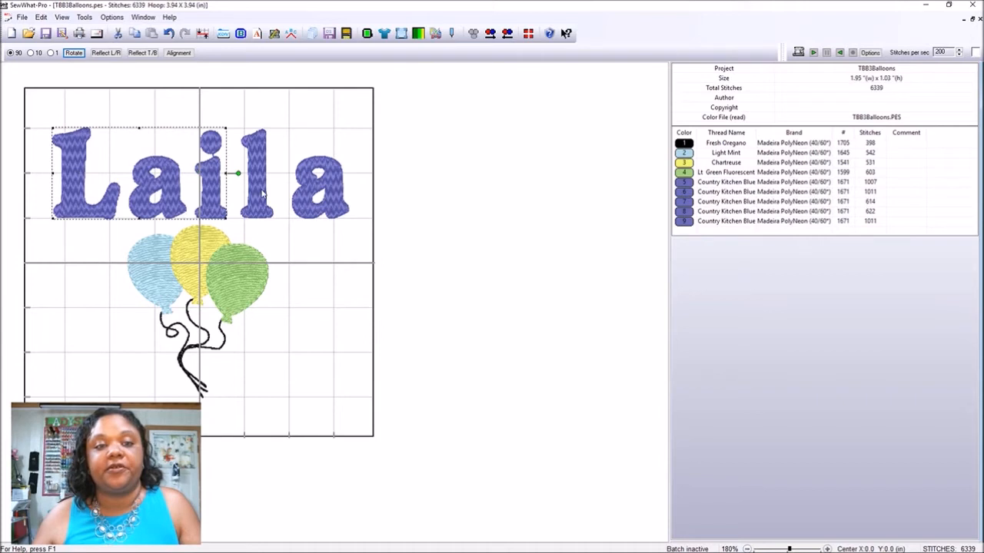
{"action": "left_click", "coordinate": [264, 193], "text": "shift"}
{"action": "left_click", "coordinate": [320, 194], "text": "shift"}
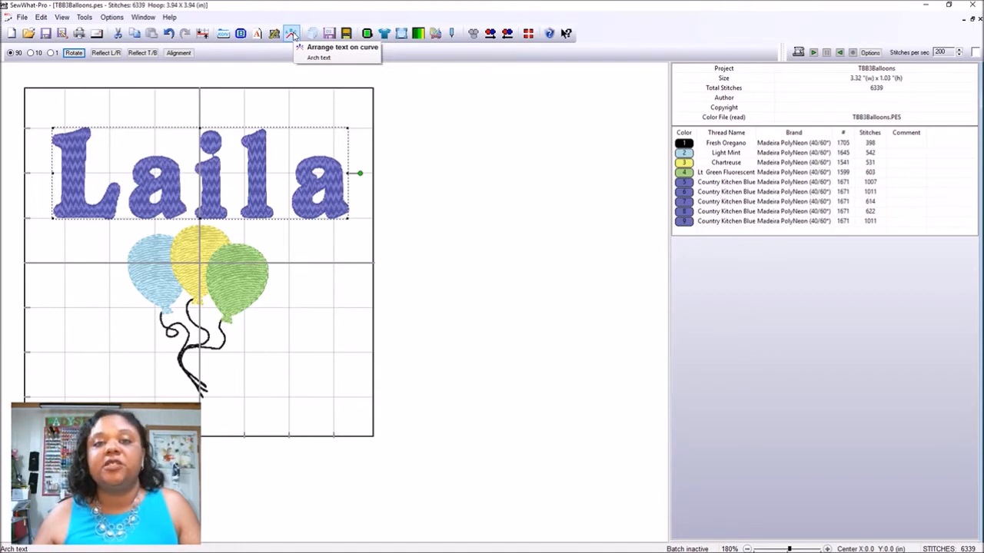
{"action": "left_click", "coordinate": [293, 36]}
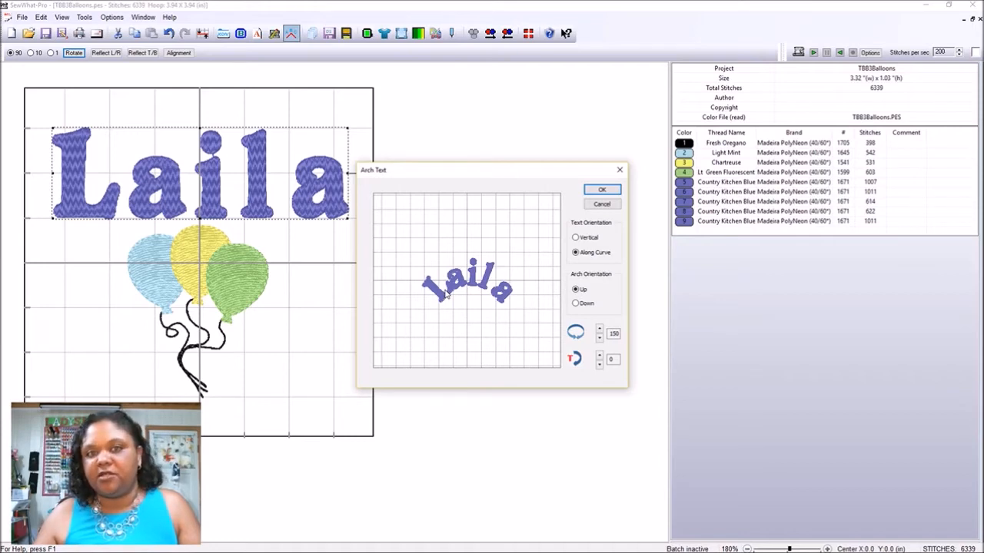
- Preview the Vertical text orientation and the Down arch orientation, returning each to Along Curve and Up
{"action": "left_click", "coordinate": [576, 239]}
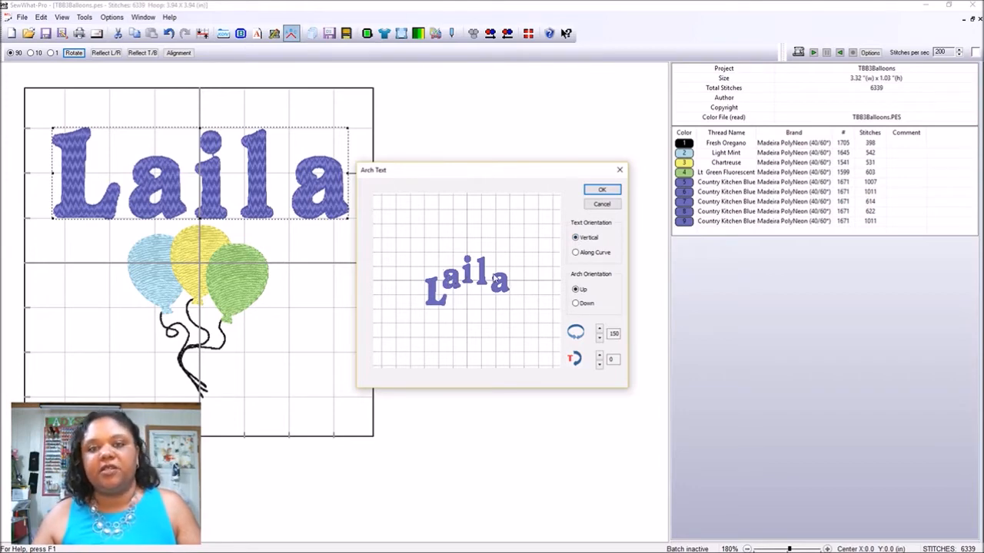
{"action": "left_click", "coordinate": [576, 253]}
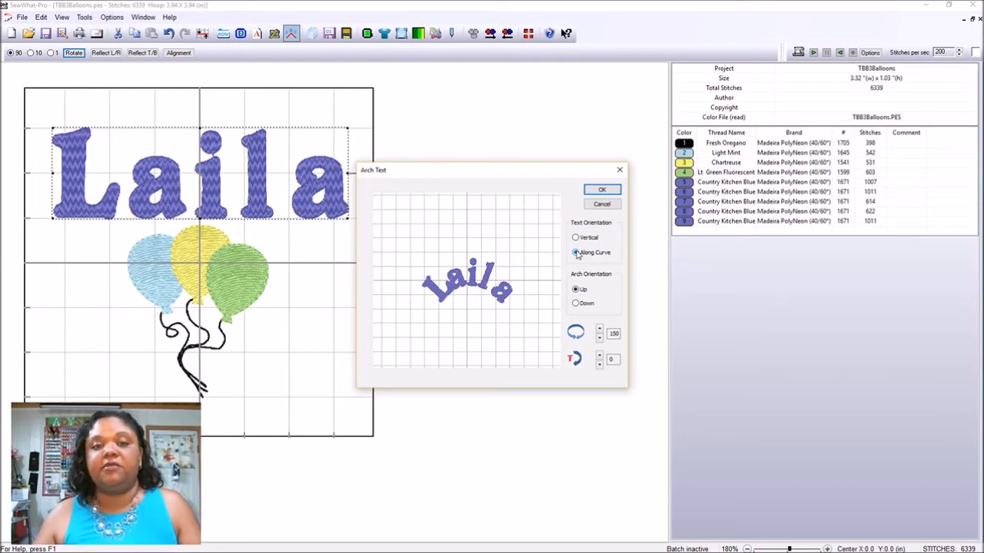
{"action": "left_click", "coordinate": [576, 253]}
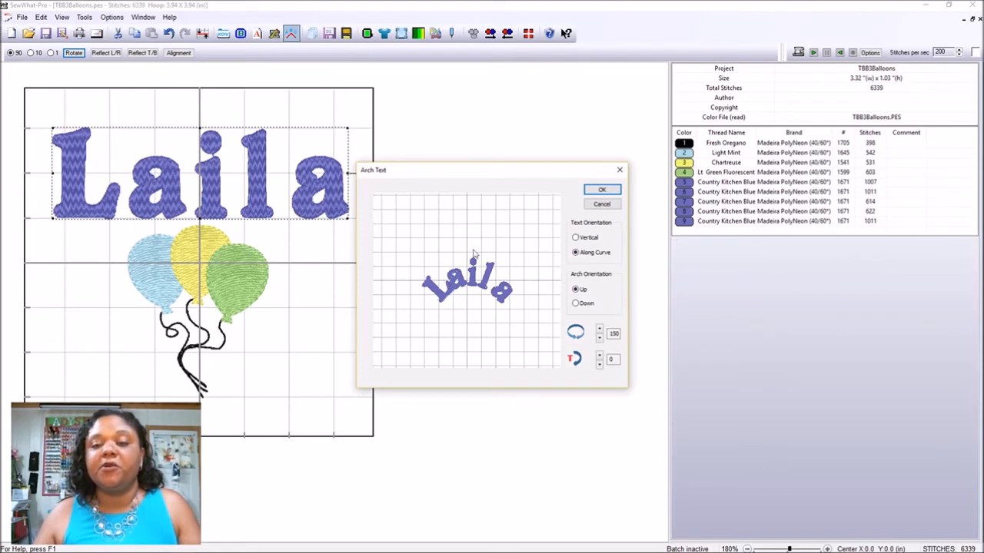
{"action": "left_click", "coordinate": [577, 304]}
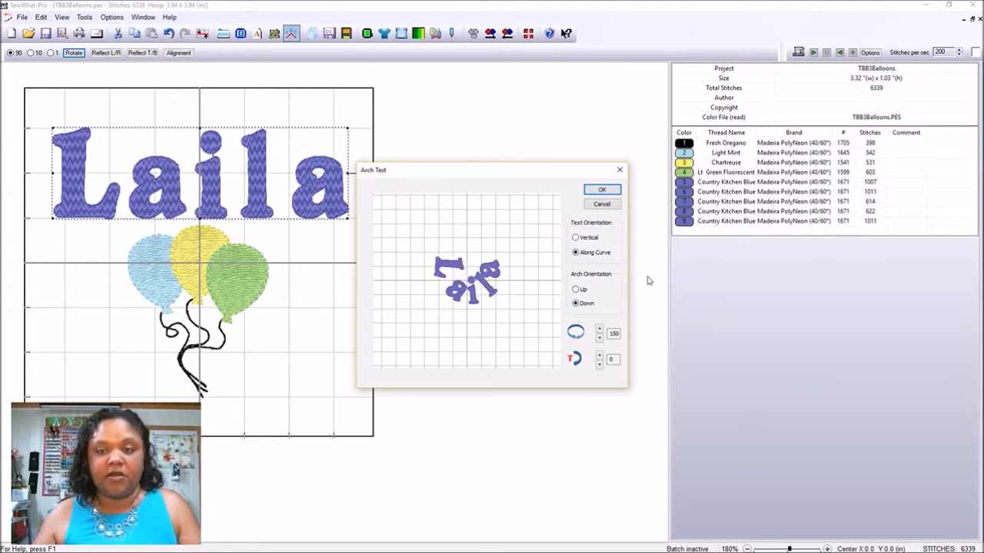
{"action": "left_click", "coordinate": [575, 290]}
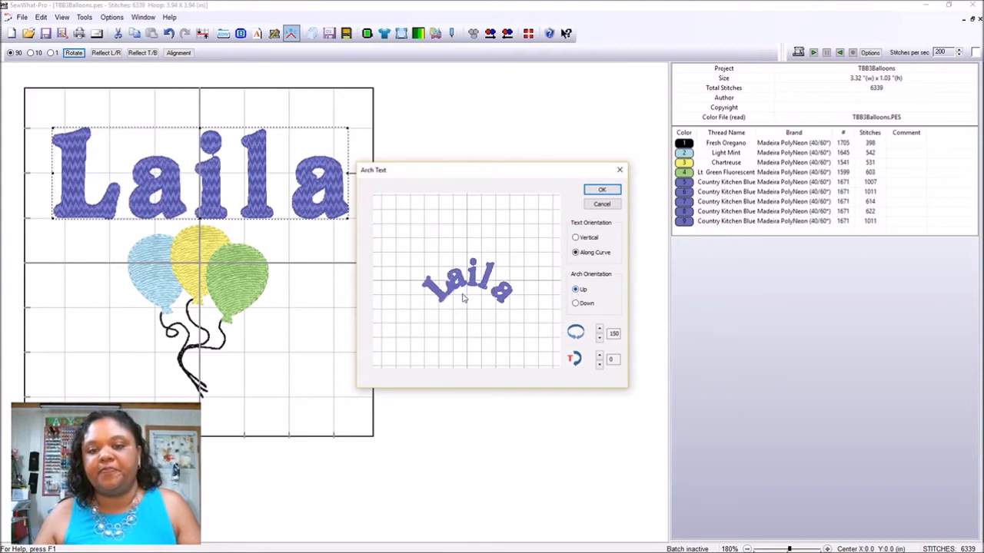
- Try lower and higher arch curve values, down past 141 and up to 152, and set the value back to 150
{"action": "left_click", "coordinate": [600, 330]}
{"action": "left_click", "coordinate": [601, 330]}
{"action": "left_click", "coordinate": [601, 339]}
{"action": "left_click", "coordinate": [600, 340]}
{"action": "left_click", "coordinate": [600, 341]}
{"action": "left_click", "coordinate": [600, 340]}
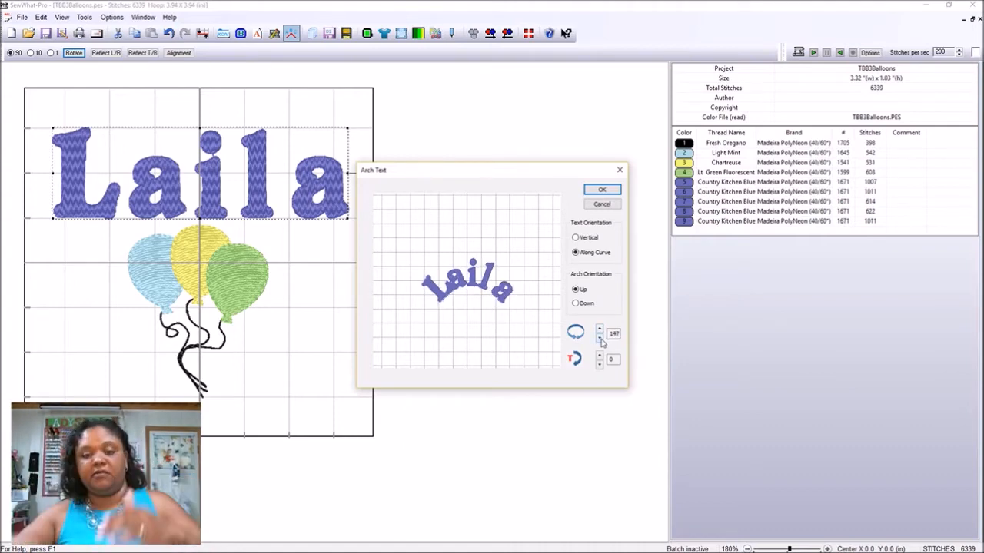
{"action": "left_click", "coordinate": [600, 341]}
{"action": "left_click", "coordinate": [601, 341]}
{"action": "left_click", "coordinate": [600, 340]}
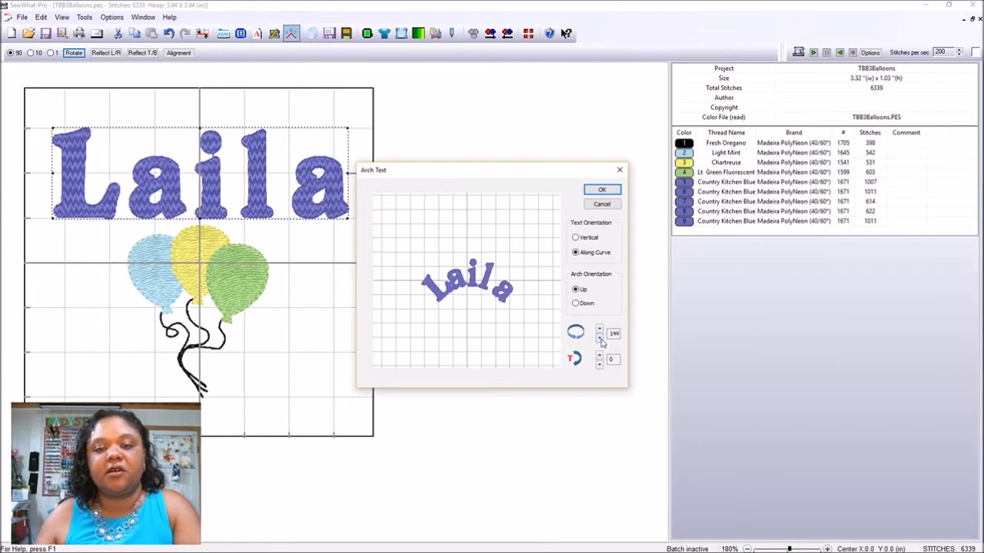
{"action": "left_click", "coordinate": [600, 340]}
{"action": "left_click", "coordinate": [600, 341]}
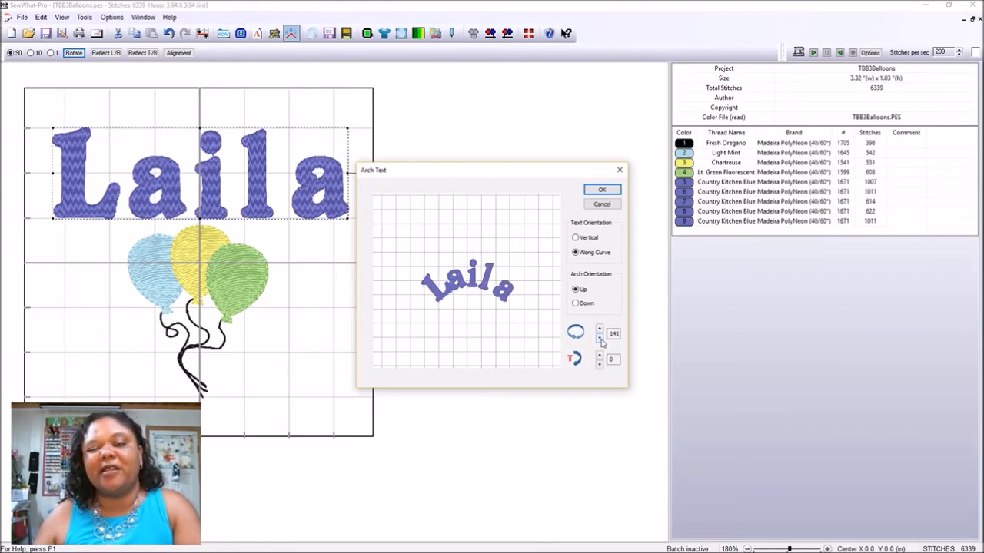
{"action": "left_click", "coordinate": [601, 341]}
{"action": "left_click", "coordinate": [600, 341]}
{"action": "left_click", "coordinate": [601, 341]}
{"action": "left_click", "coordinate": [600, 331]}
{"action": "left_click", "coordinate": [600, 330]}
{"action": "left_click", "coordinate": [600, 330]}
{"action": "left_click", "coordinate": [601, 331]}
{"action": "left_click", "coordinate": [601, 332]}
{"action": "left_click", "coordinate": [600, 331]}
{"action": "left_click", "coordinate": [600, 331]}
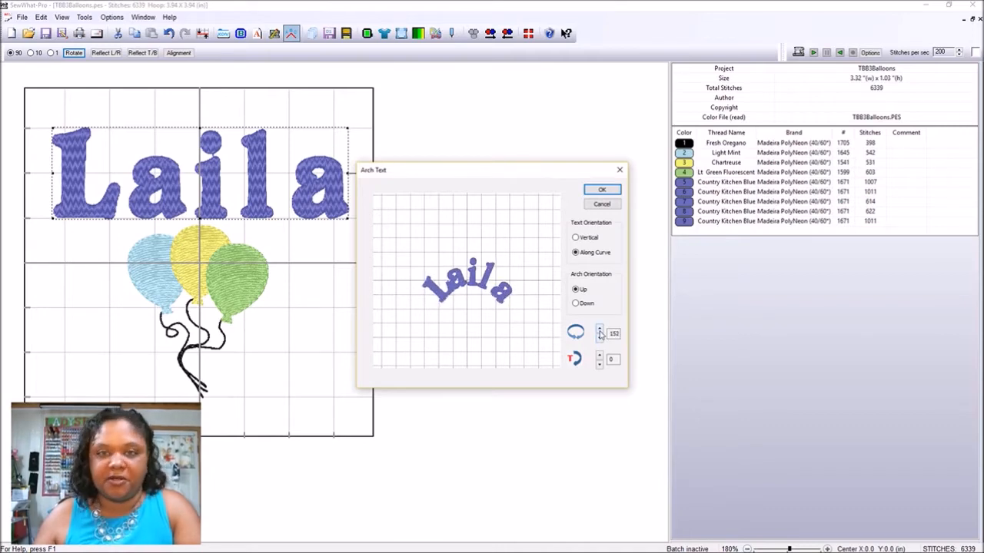
{"action": "left_click", "coordinate": [600, 340]}
{"action": "left_click", "coordinate": [600, 340]}
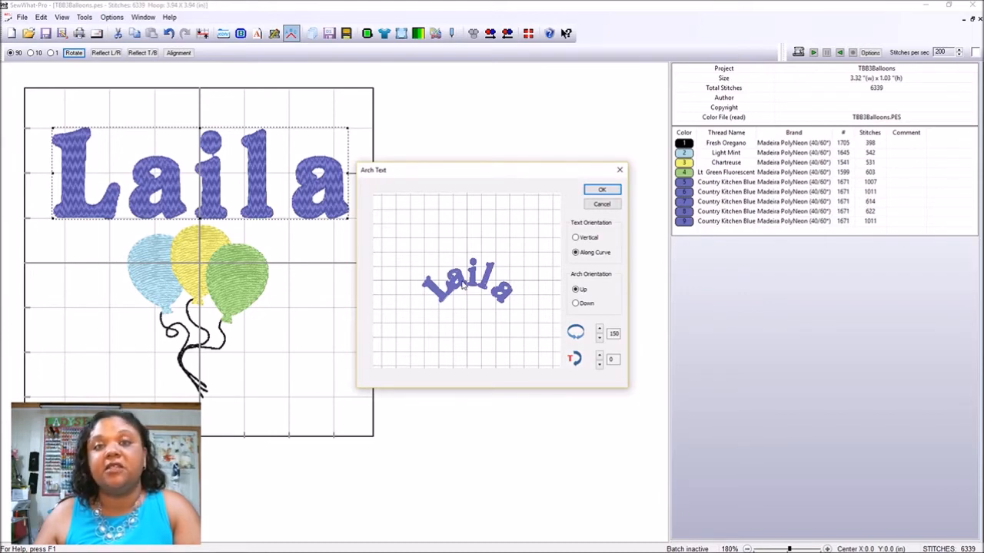
- Try shifting the lettering along the arch with values down to -12, and return the shift to 0
{"action": "left_click", "coordinate": [599, 366]}
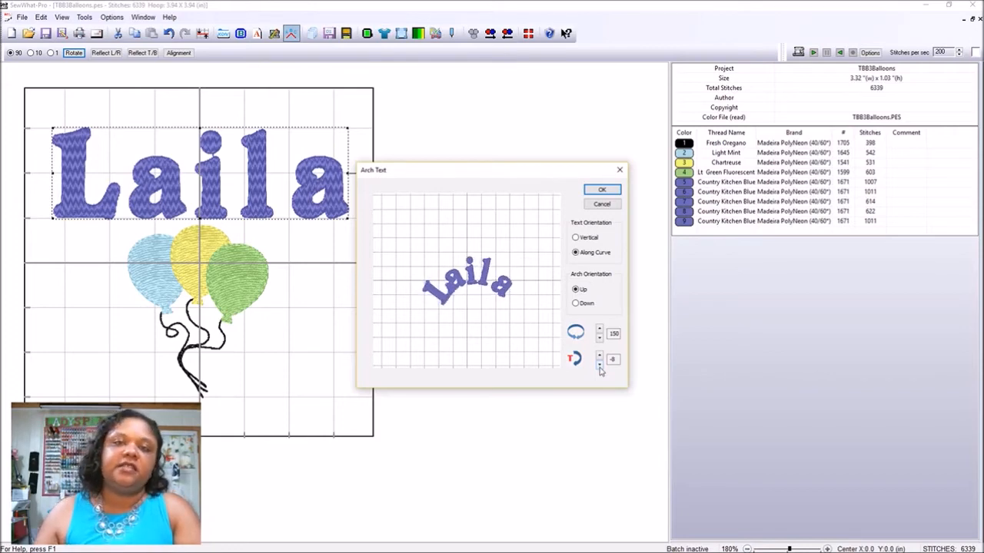
{"action": "left_click", "coordinate": [599, 366]}
{"action": "left_click", "coordinate": [599, 366]}
{"action": "left_click", "coordinate": [599, 366]}
{"action": "left_click", "coordinate": [599, 366]}
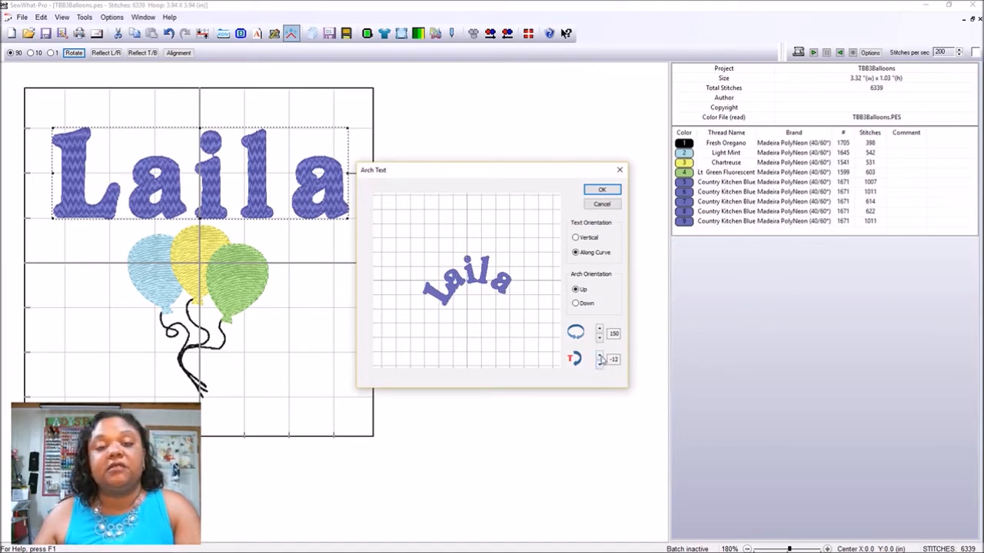
{"action": "left_click", "coordinate": [600, 361]}
{"action": "left_click", "coordinate": [599, 361]}
{"action": "left_click", "coordinate": [599, 362]}
{"action": "left_click", "coordinate": [600, 362]}
{"action": "left_click", "coordinate": [600, 357]}
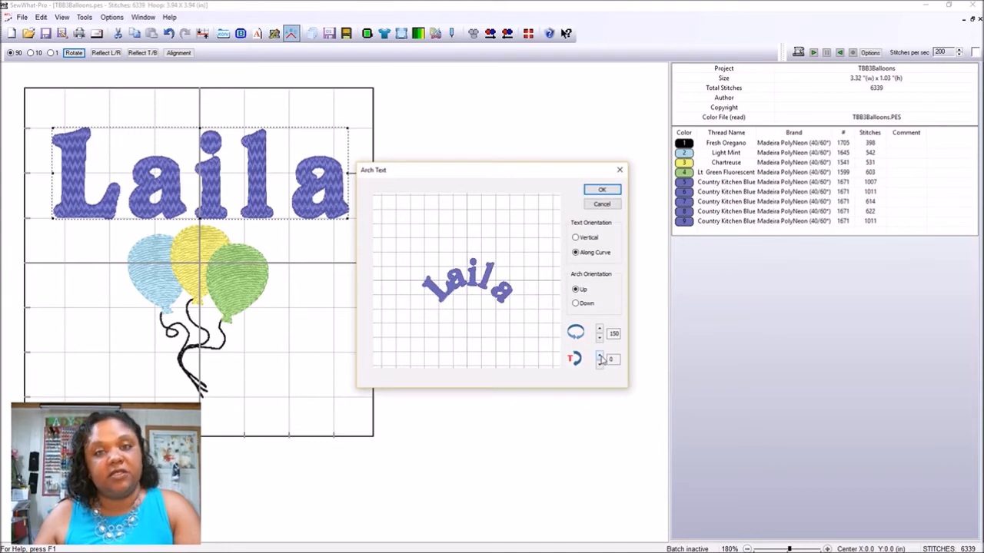
- Apply the arch with curve value 150 to the five letters, and undo it
{"action": "left_click", "coordinate": [604, 189]}
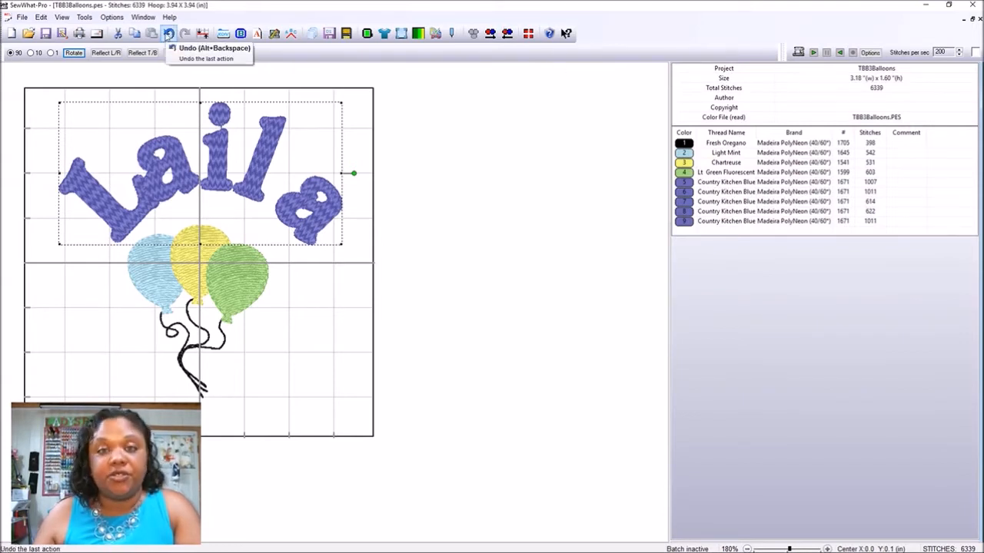
{"action": "left_click", "coordinate": [167, 36]}
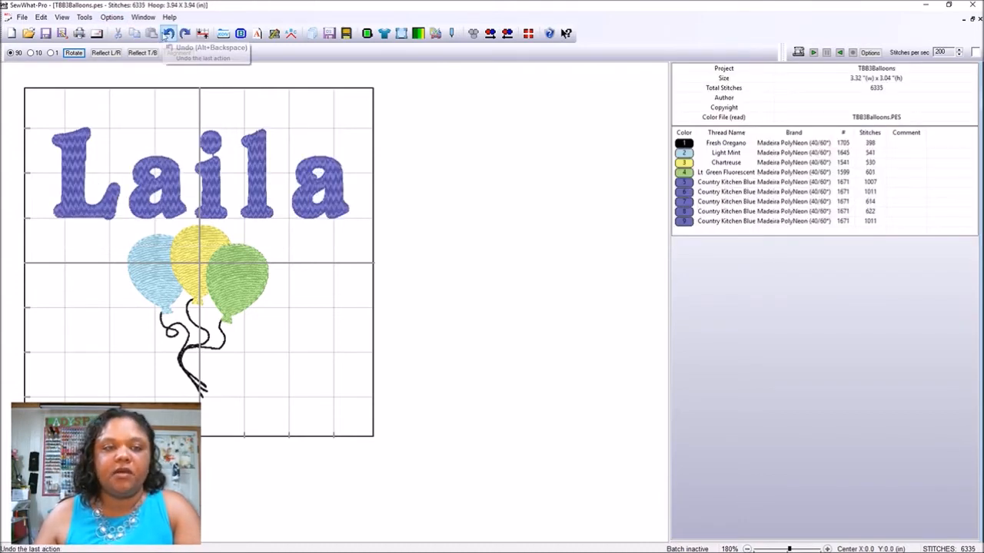
- Widen the spacing at the start of the name by moving the first letter outward and the second letter slightly left
{"action": "left_click", "coordinate": [76, 159]}
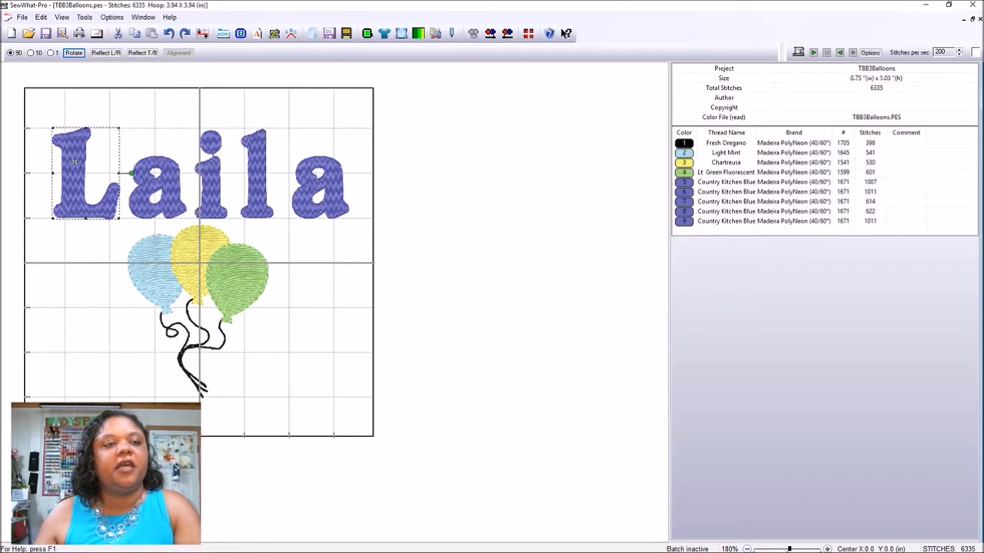
{"action": "left_click_drag", "start_coordinate": [68, 161], "coordinate": [63, 161]}
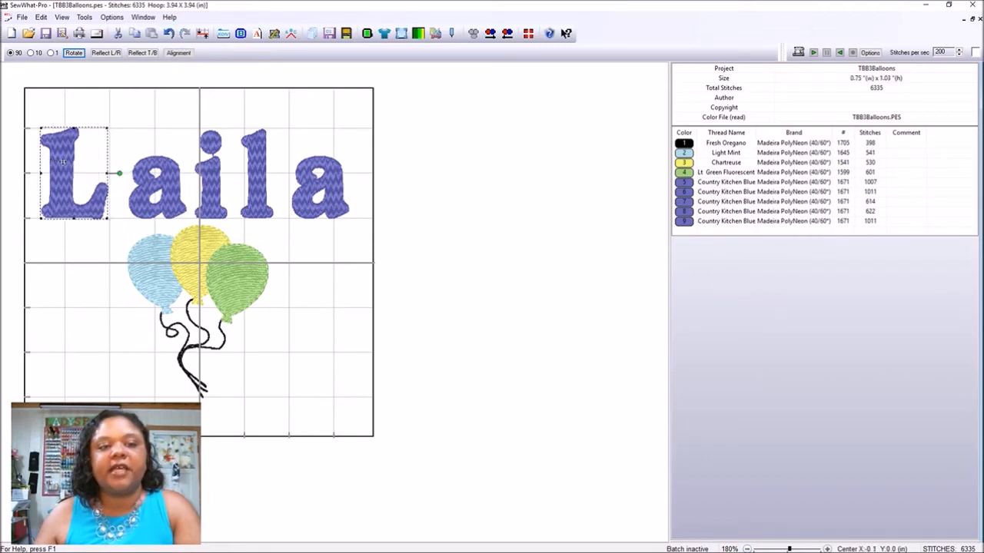
{"action": "left_click", "coordinate": [75, 248]}
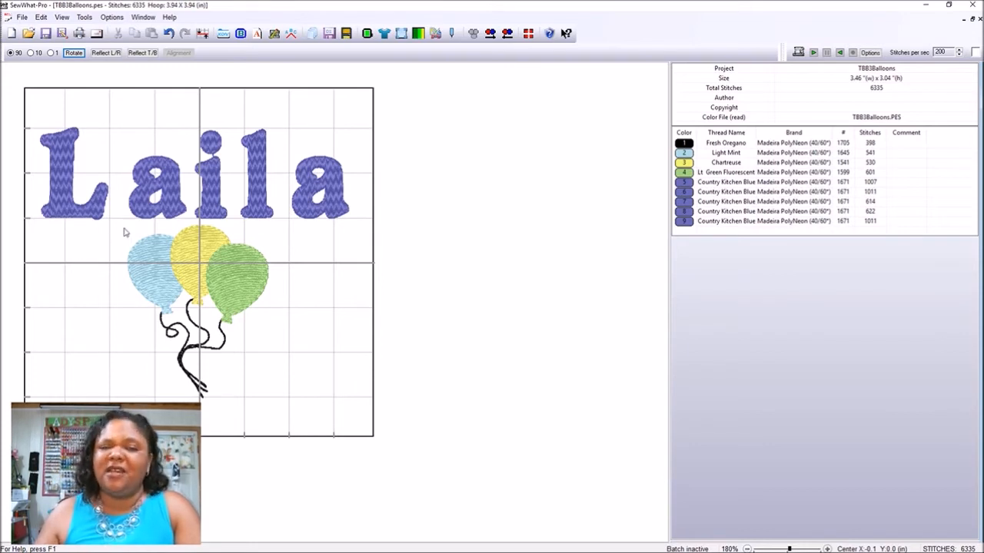
{"action": "left_click", "coordinate": [143, 212]}
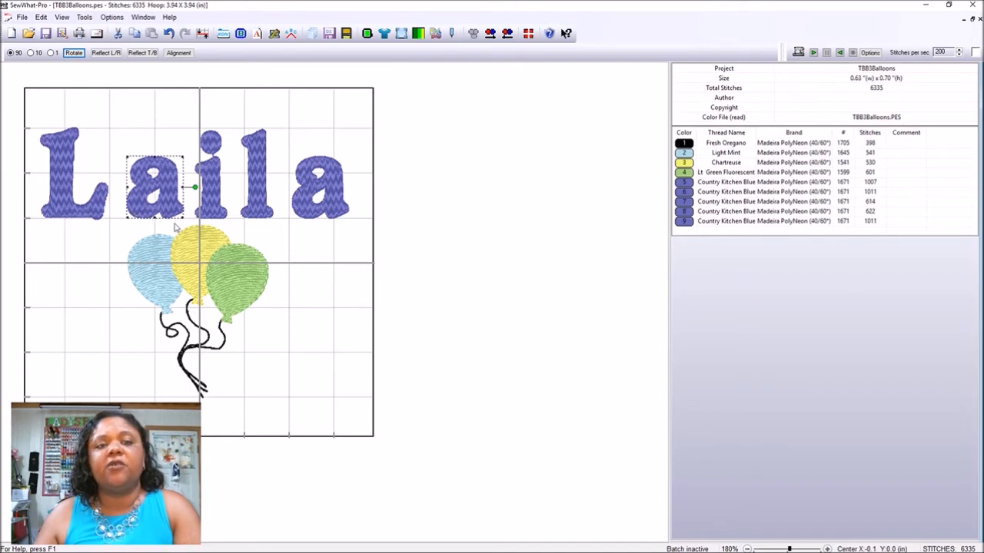
{"action": "left_click", "coordinate": [277, 262]}
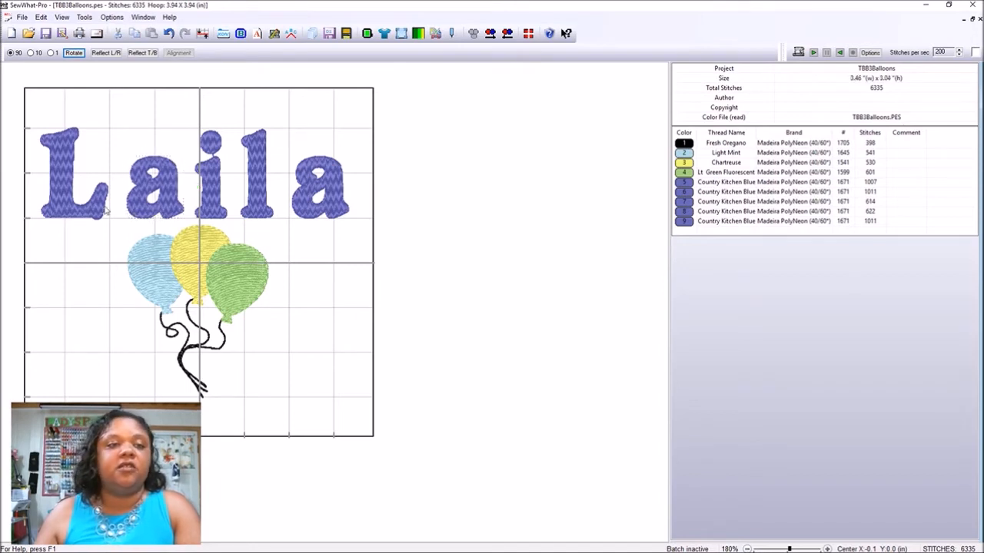
{"action": "left_click", "coordinate": [103, 201]}
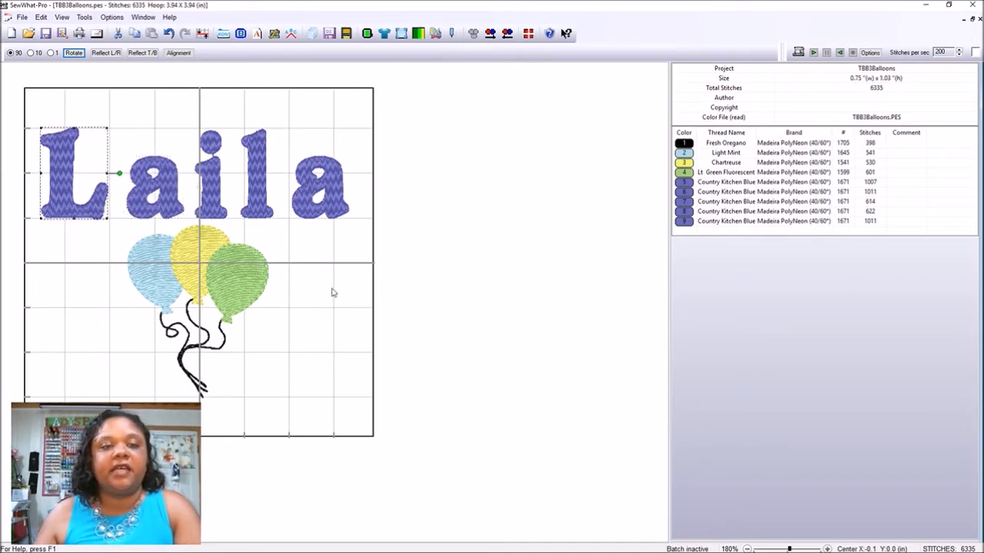
{"action": "left_click_drag", "start_coordinate": [57, 178], "coordinate": [63, 183]}
{"action": "left_click", "coordinate": [84, 239]}
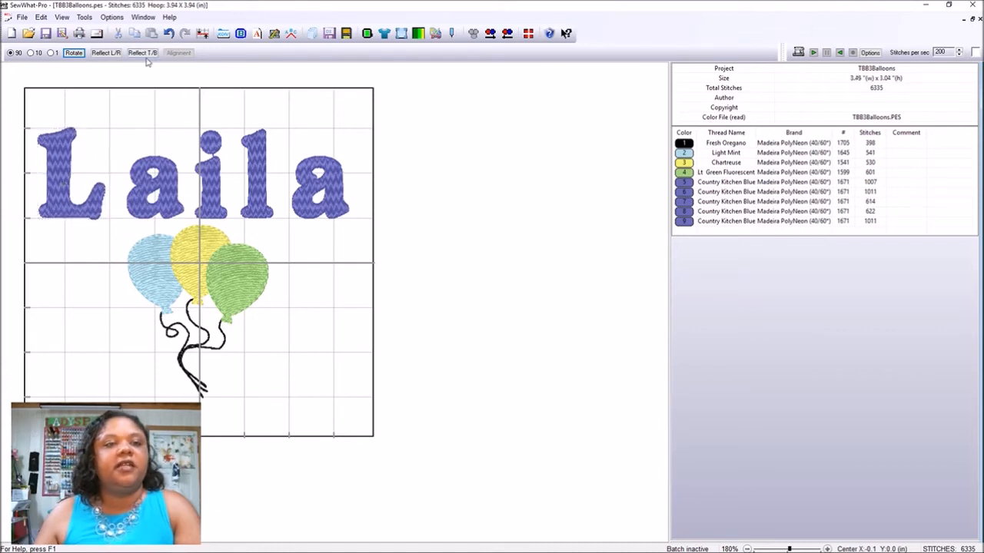
- Select all five respaced letters, arch them upward along the curve with value 150, and undo the arch
{"action": "left_click_drag", "start_coordinate": [58, 90], "coordinate": [342, 219]}
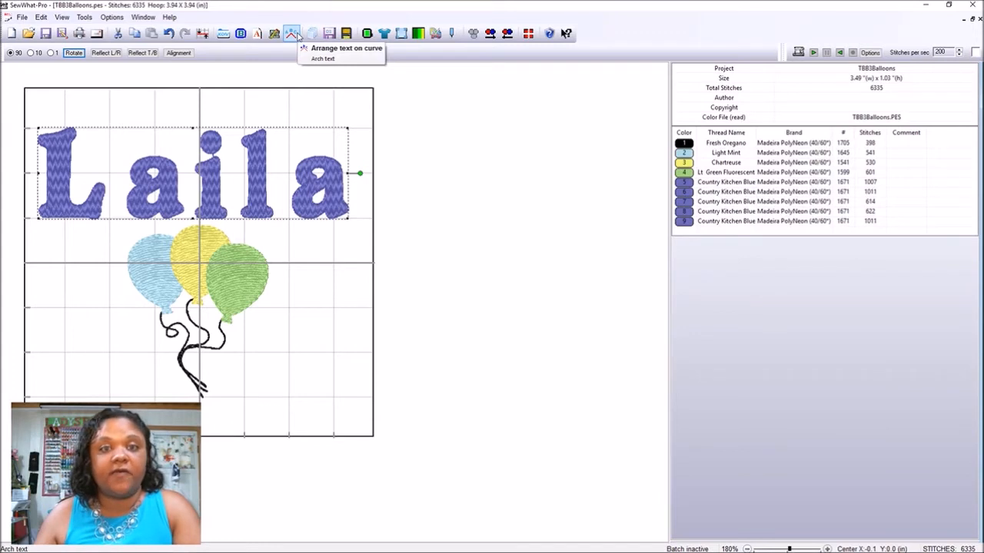
{"action": "left_click", "coordinate": [293, 34]}
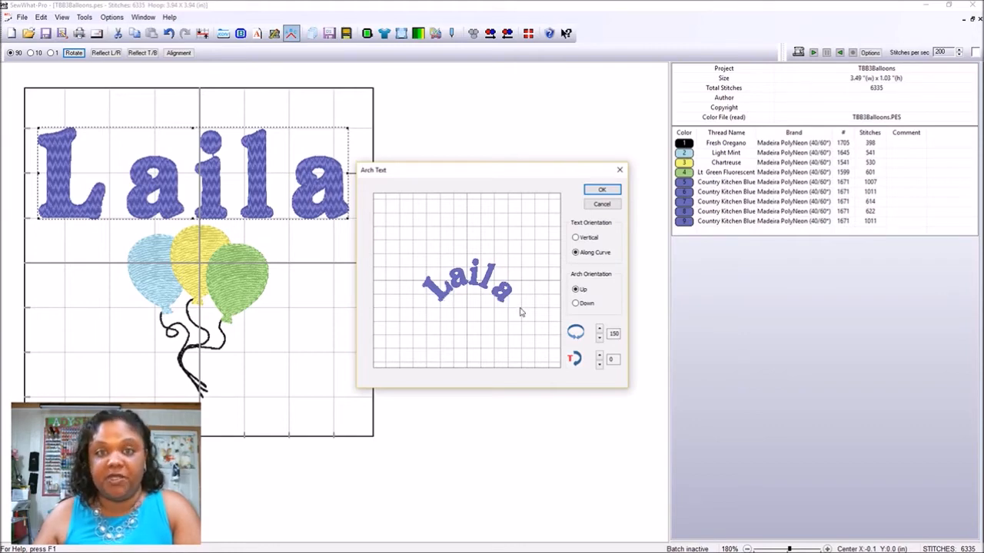
{"action": "left_click", "coordinate": [601, 190]}
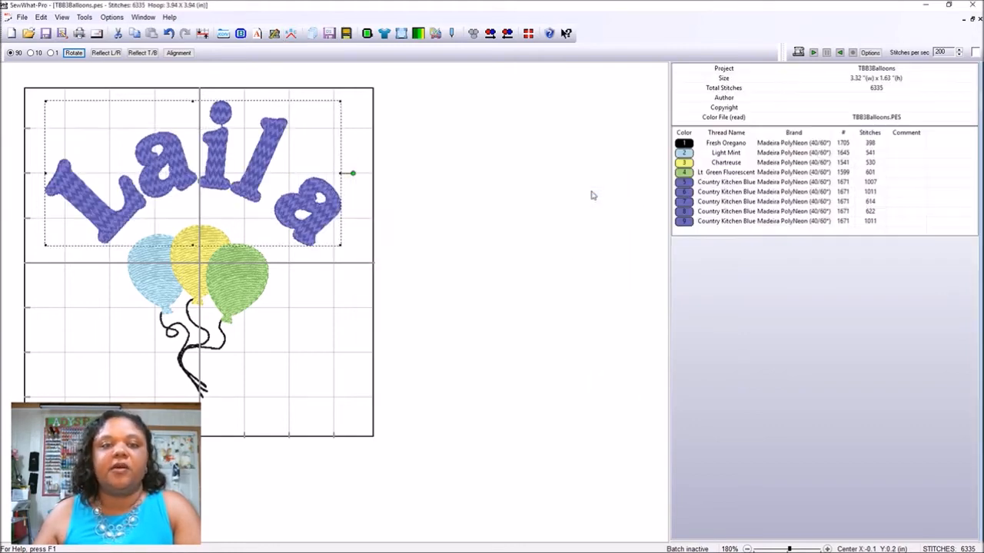
{"action": "left_click", "coordinate": [168, 33]}
- Move the last letter of the name slightly left, closer to the fourth letter
{"action": "left_click", "coordinate": [311, 199]}
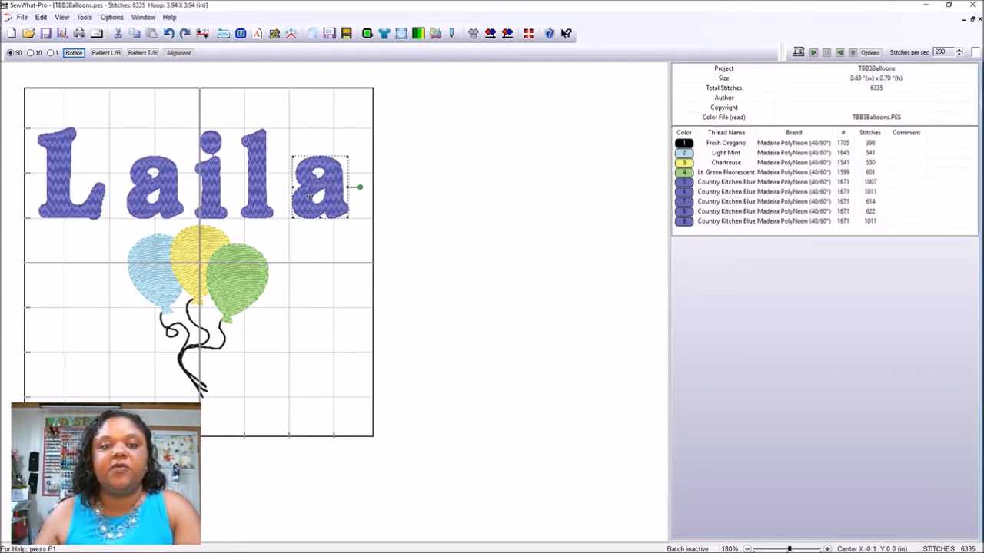
{"action": "left_click_drag", "start_coordinate": [304, 197], "coordinate": [300, 197]}
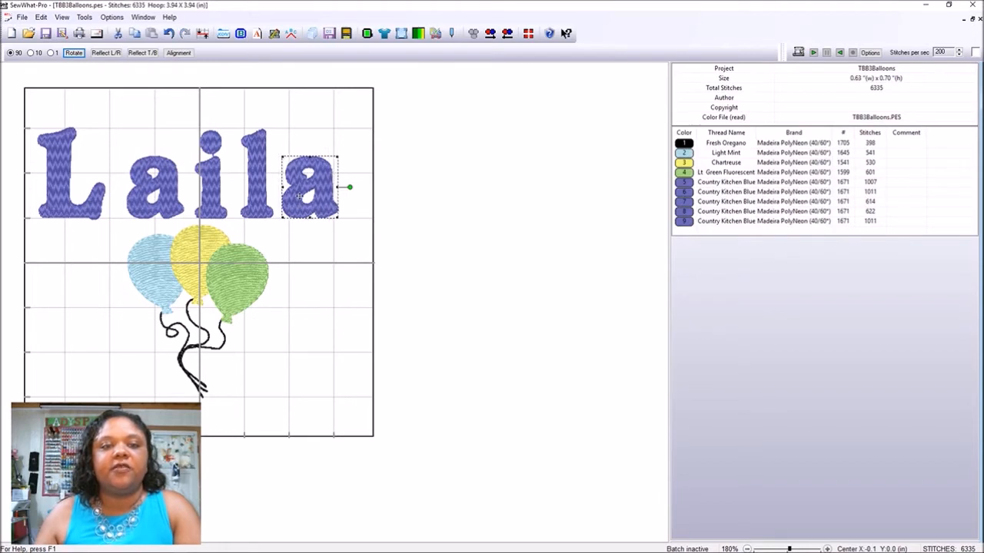
{"action": "left_click", "coordinate": [299, 253]}
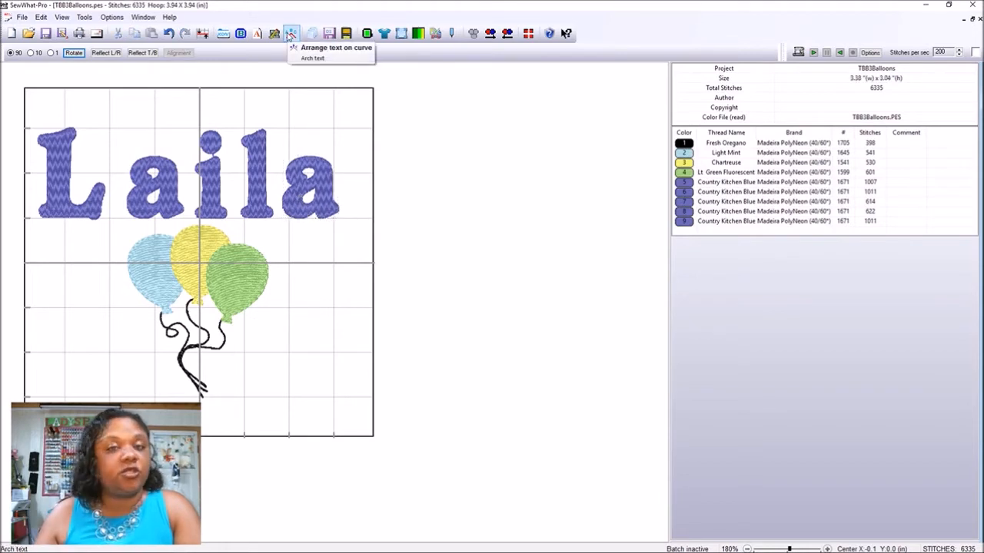
- Try twice to arch the text without selecting only the lettering in the hoop
{"action": "left_click", "coordinate": [290, 36]}
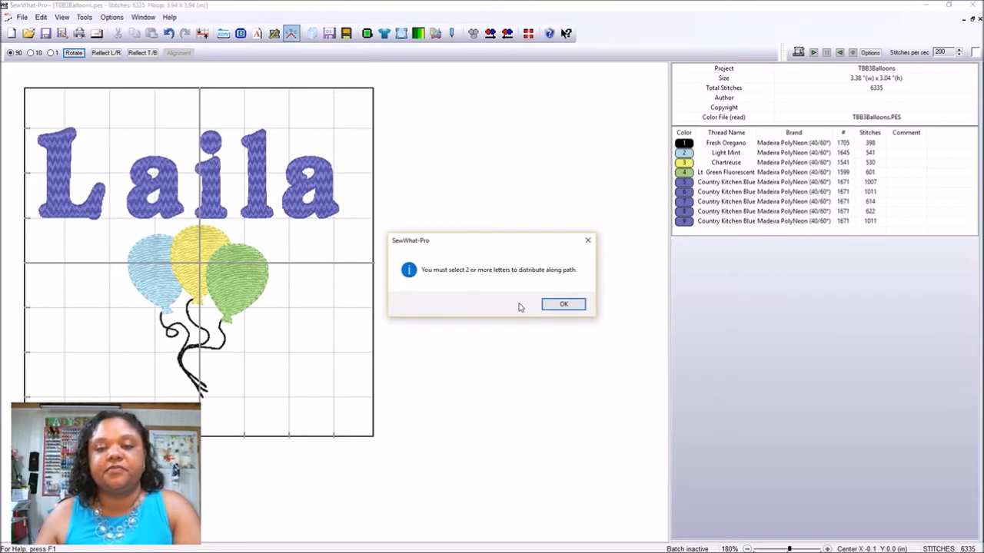
{"action": "left_click", "coordinate": [563, 305]}
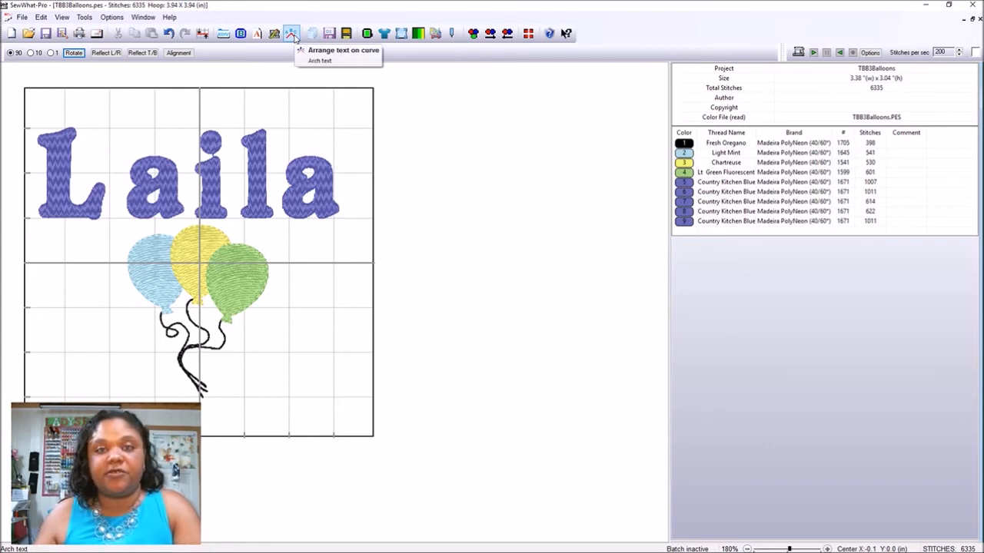
{"action": "left_click", "coordinate": [292, 36]}
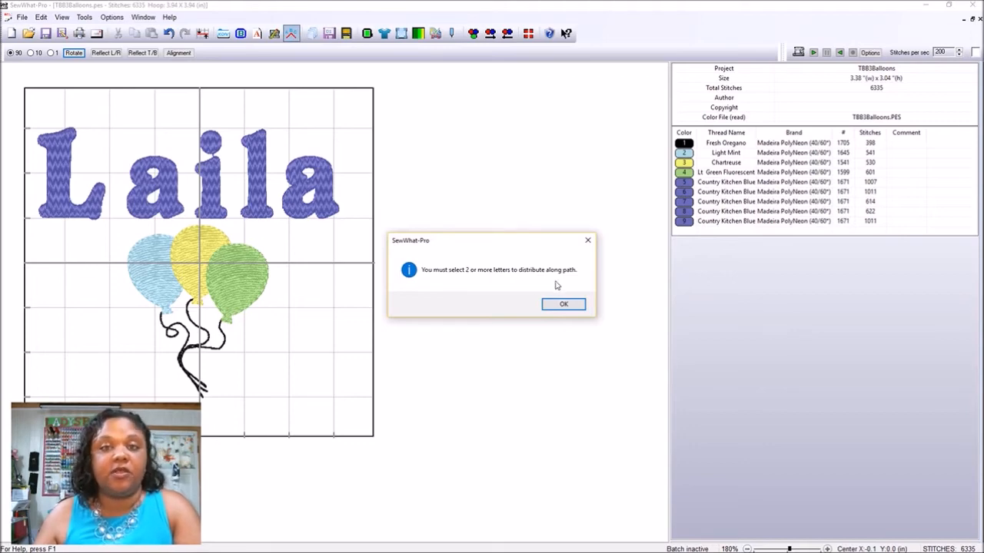
{"action": "left_click", "coordinate": [560, 308]}
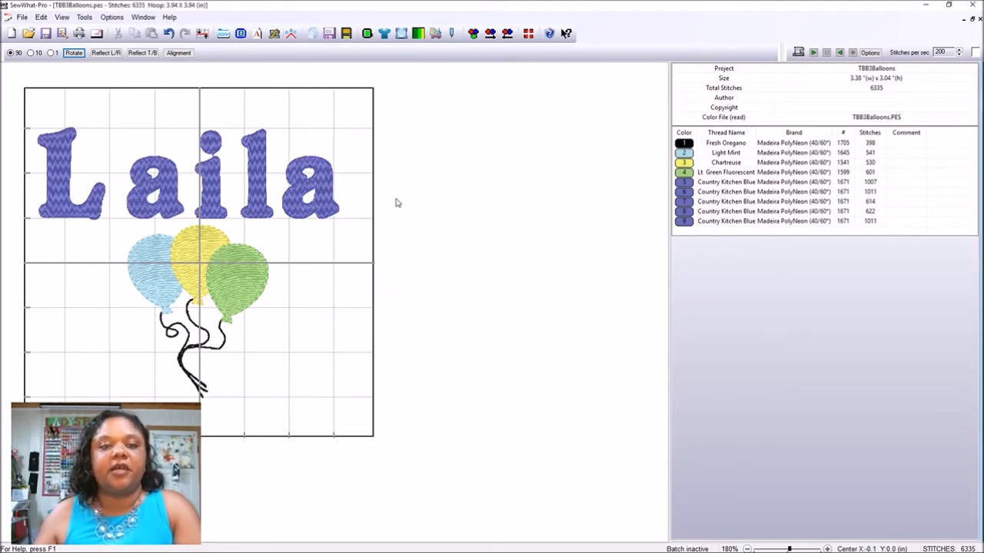
- Arch the five selected letters upward with Along Curve orientation, curve value 150 and shift 0, and clear the selection
{"action": "left_click", "coordinate": [269, 137]}
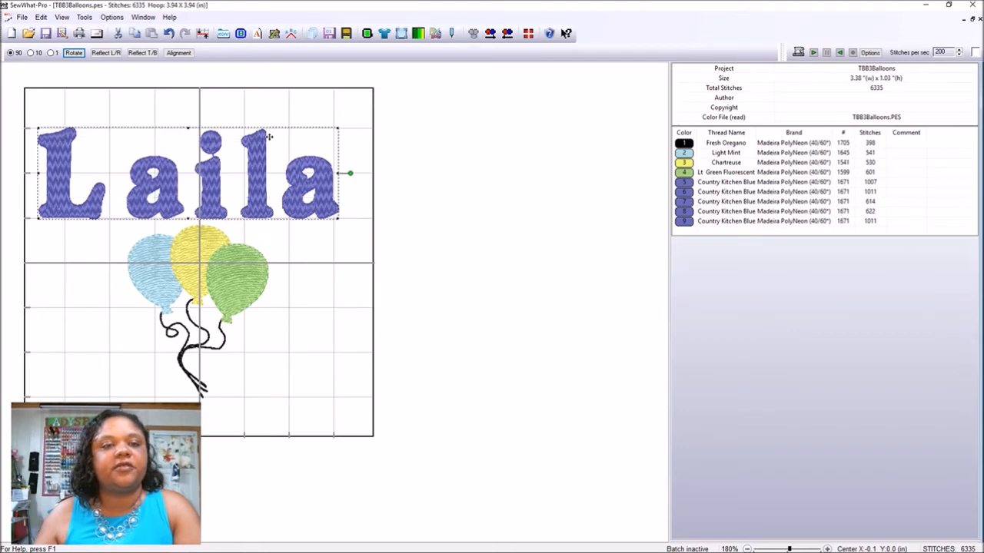
{"action": "left_click", "coordinate": [293, 35]}
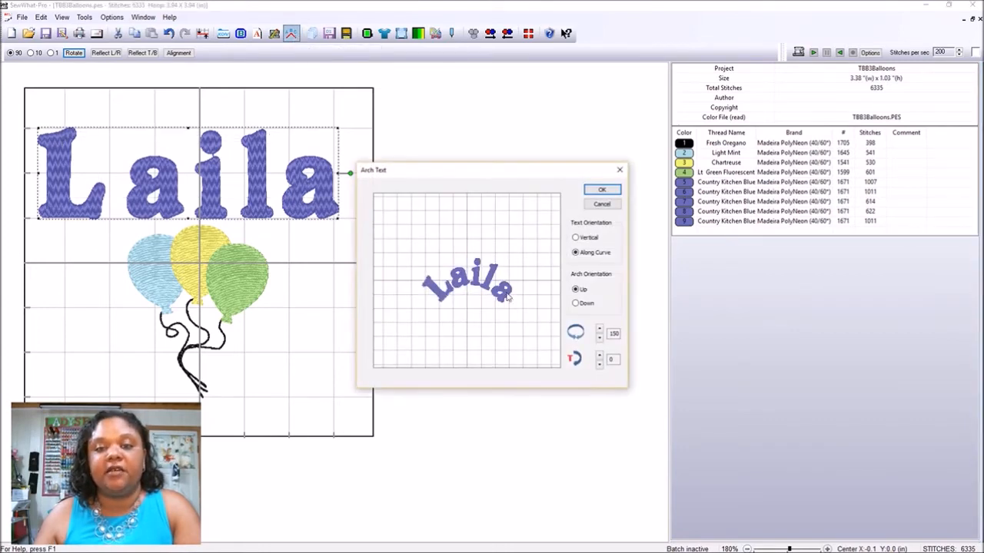
{"action": "left_click", "coordinate": [602, 191]}
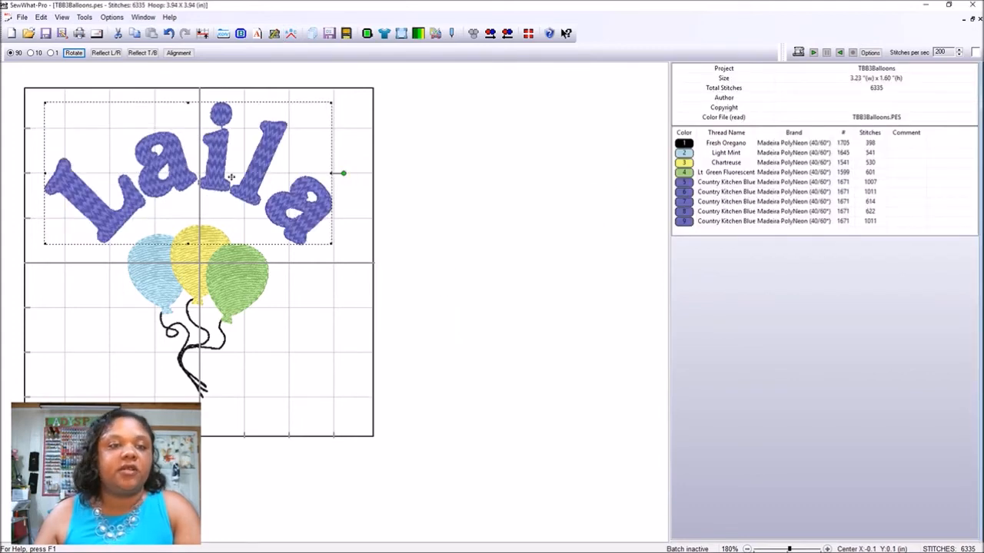
{"action": "left_click", "coordinate": [308, 293]}
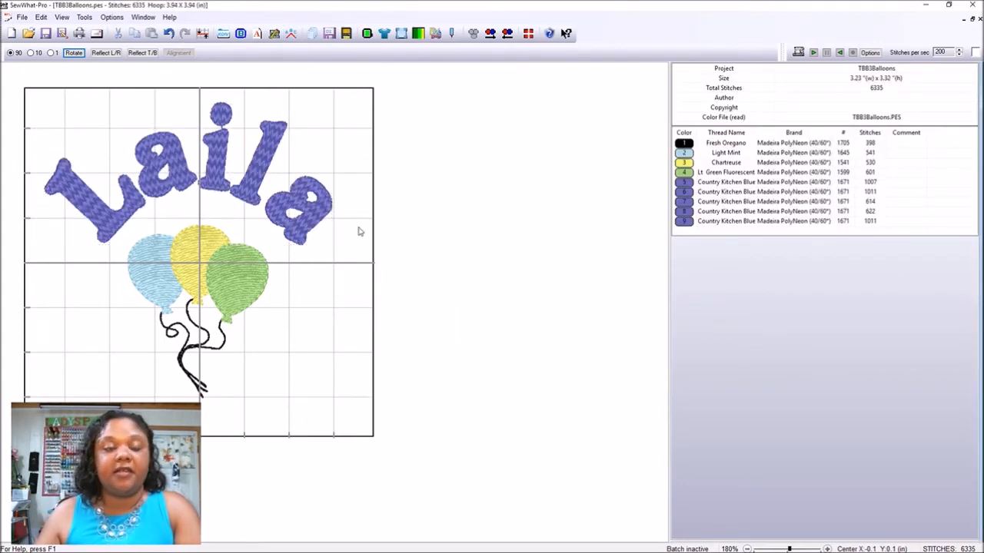
- Lower the arched name slightly toward the balloons and center the whole design in the hoop
{"action": "left_click_drag", "start_coordinate": [394, 224], "coordinate": [64, 125]}
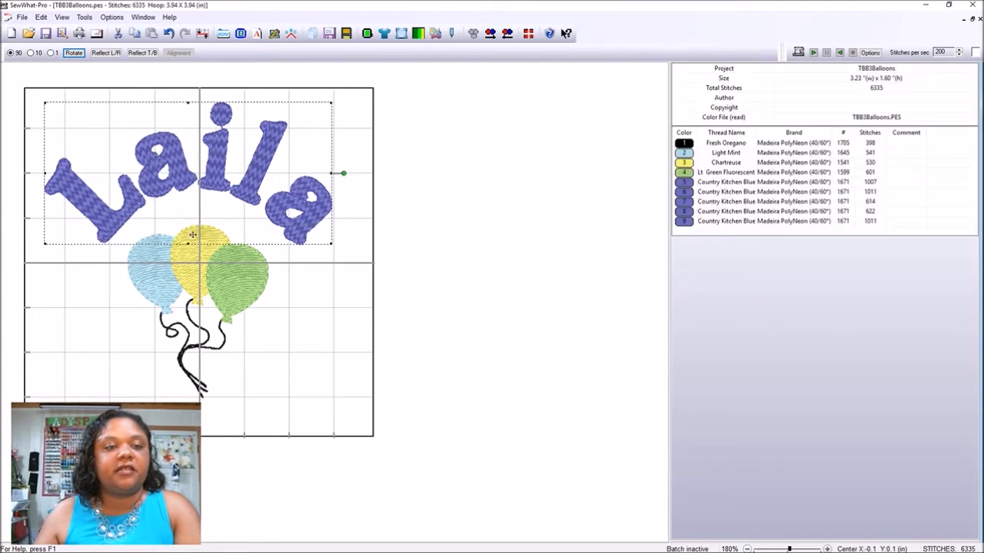
{"action": "left_click_drag", "start_coordinate": [202, 183], "coordinate": [204, 189]}
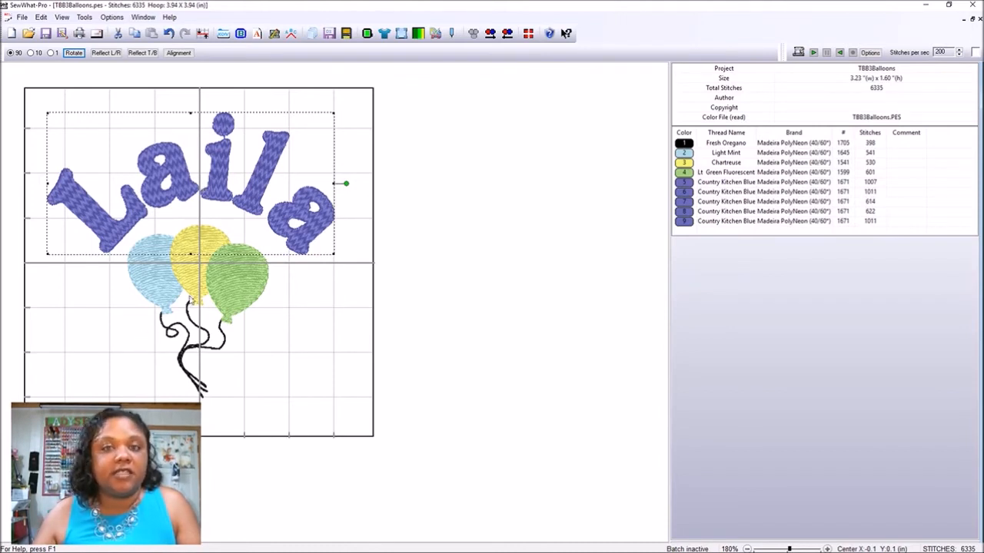
{"action": "key", "text": "ctrl+a"}
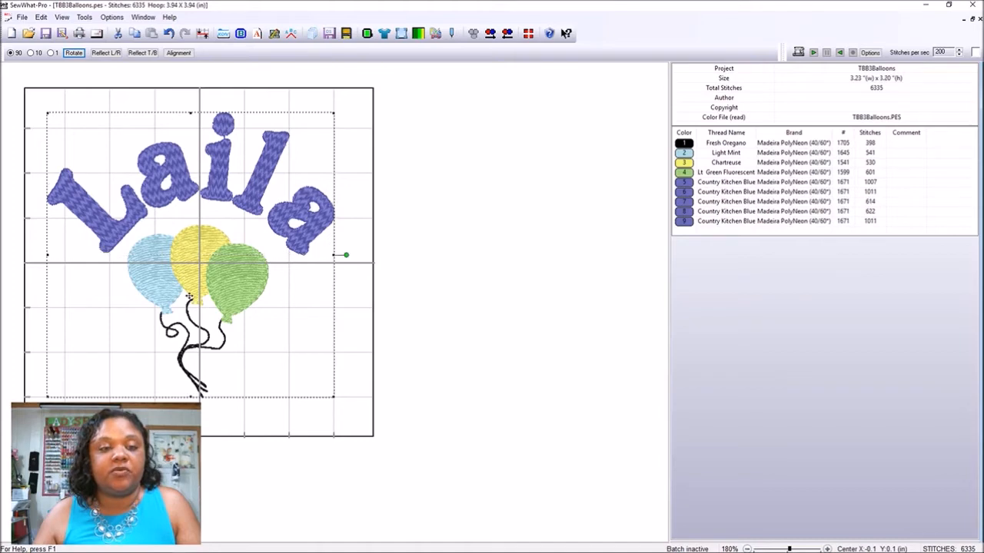
{"action": "left_click_drag", "start_coordinate": [245, 305], "coordinate": [252, 311]}
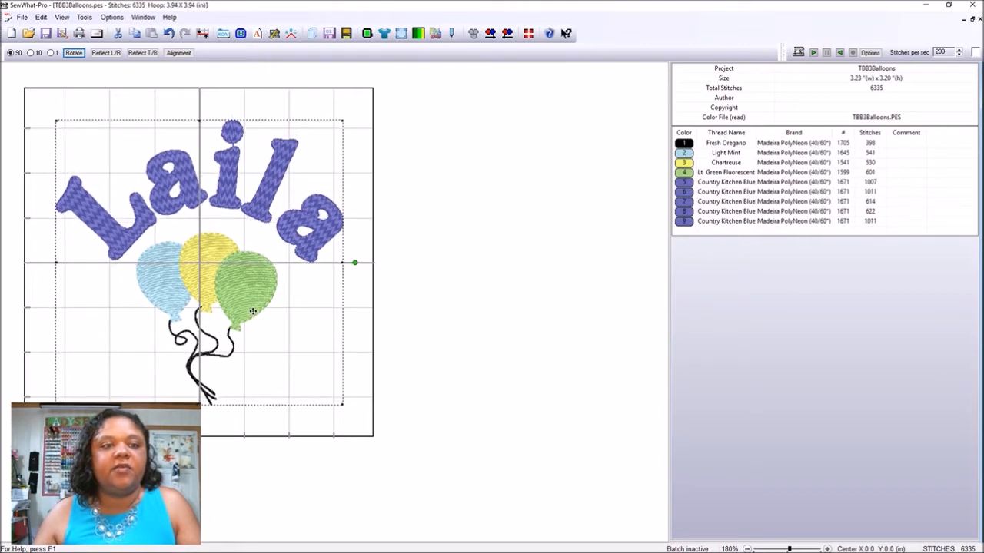
{"action": "left_click", "coordinate": [475, 309]}
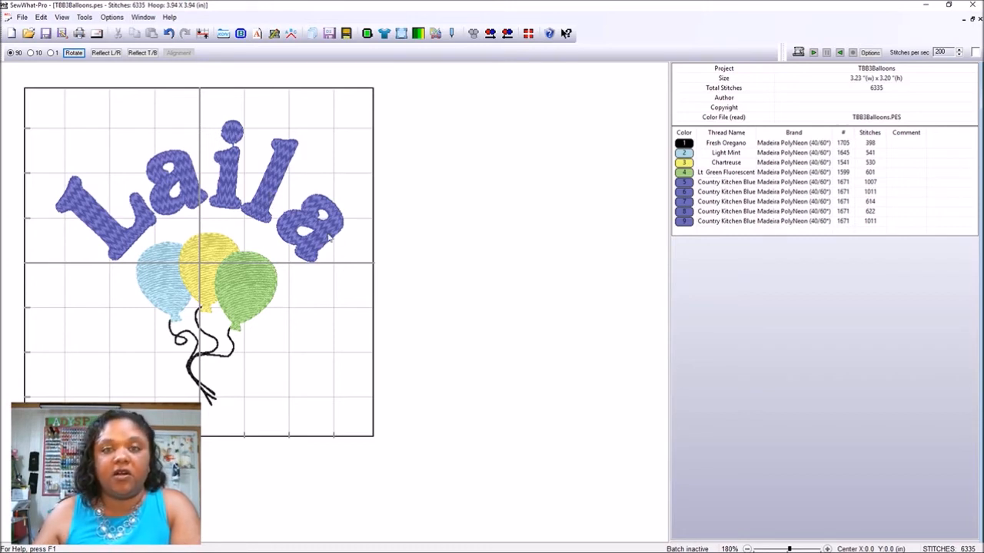
- Move the balloons slightly up and to the right beneath the arched name, and select them again
{"action": "left_click", "coordinate": [221, 294]}
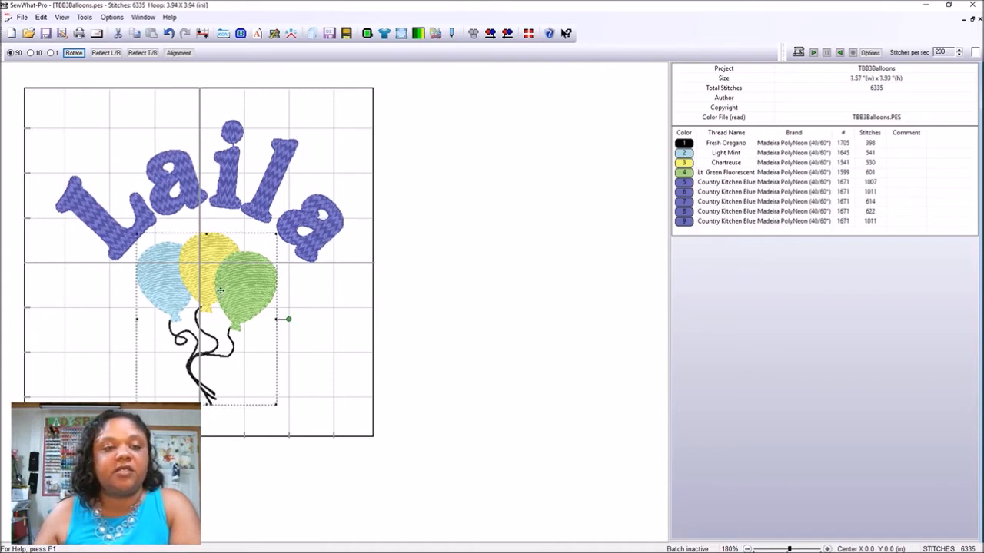
{"action": "left_click_drag", "start_coordinate": [221, 291], "coordinate": [225, 284]}
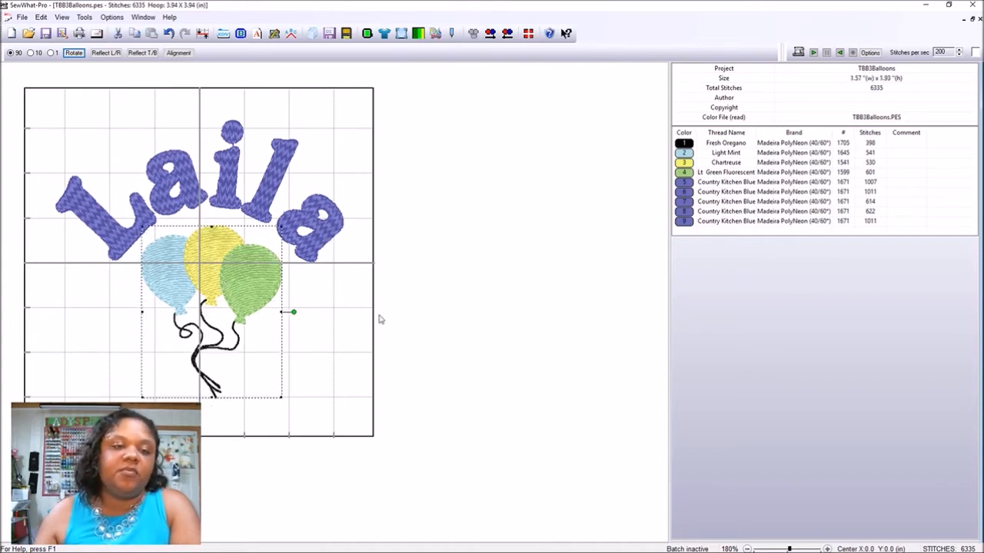
{"action": "left_click", "coordinate": [355, 319]}
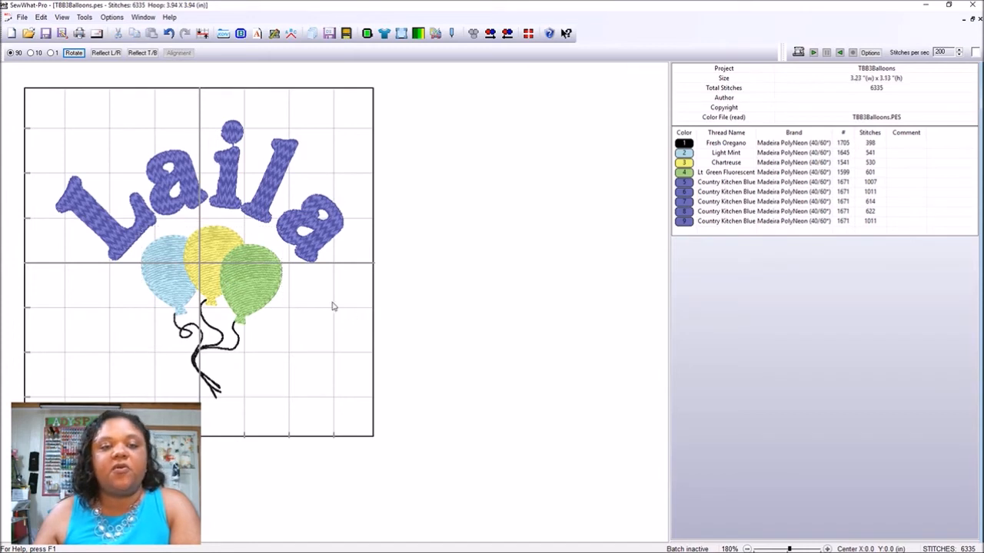
{"action": "left_click", "coordinate": [255, 282]}
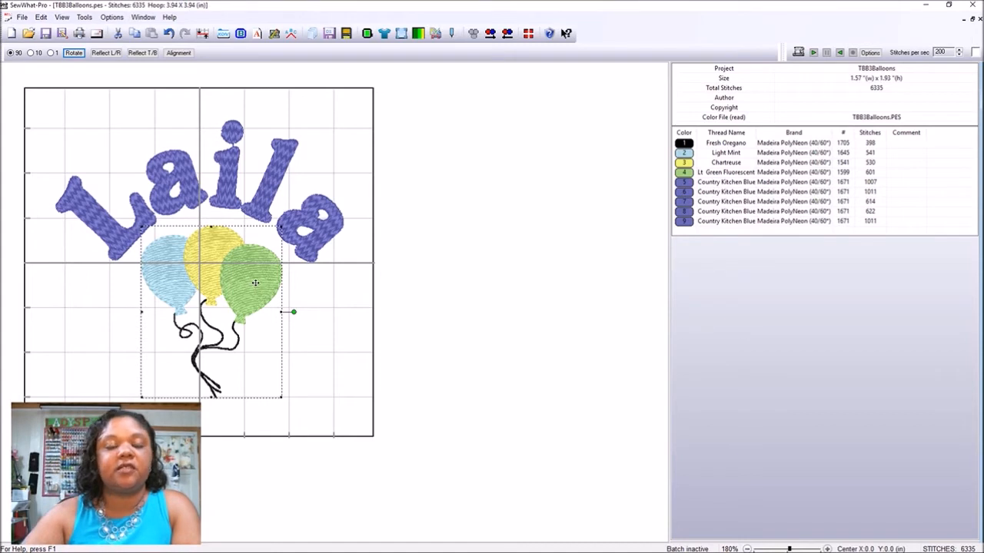
- Delete the balloons and merge the 1.69-inch TBBBaseball PES design from the BabysBootyBaseball folder
{"action": "key", "text": "Delete"}
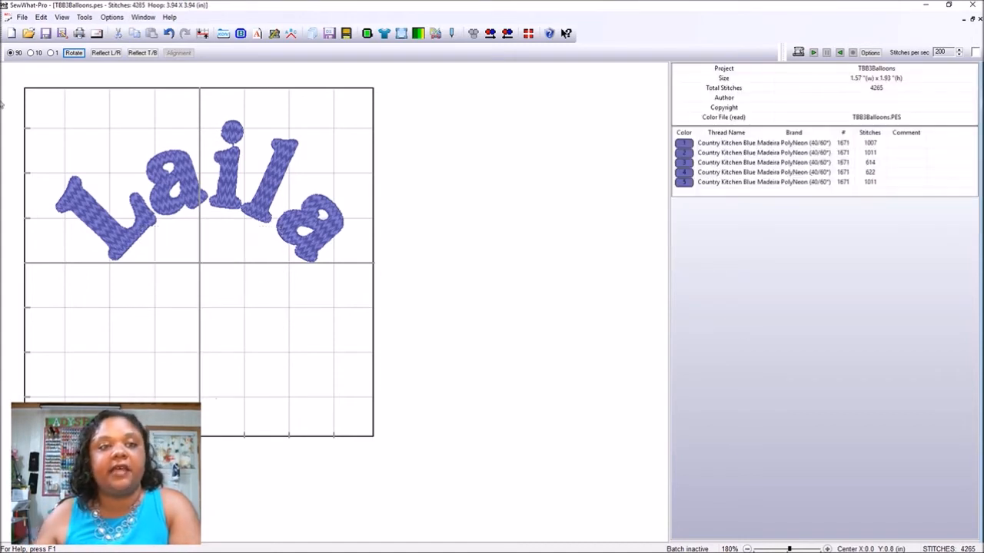
{"action": "left_click", "coordinate": [22, 17]}
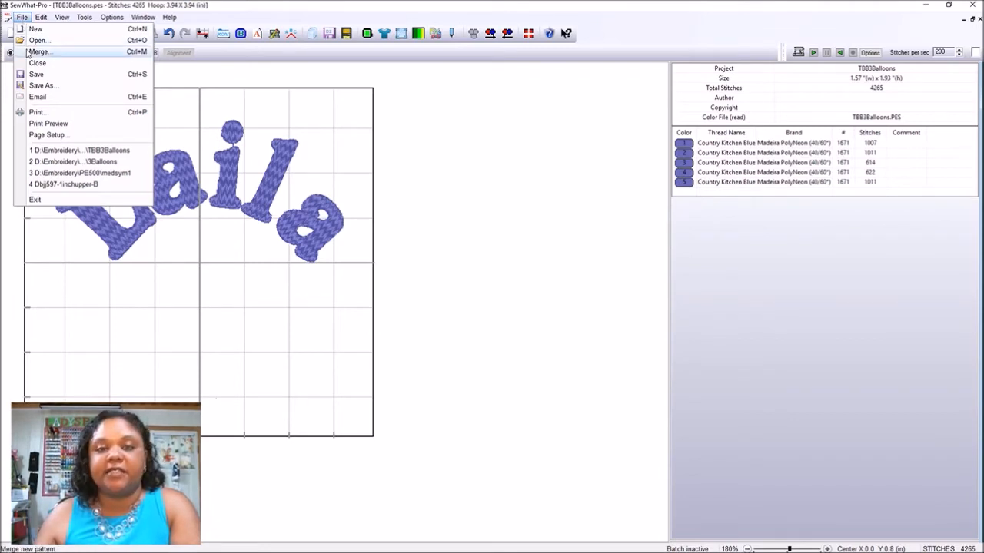
{"action": "left_click", "coordinate": [202, 283]}
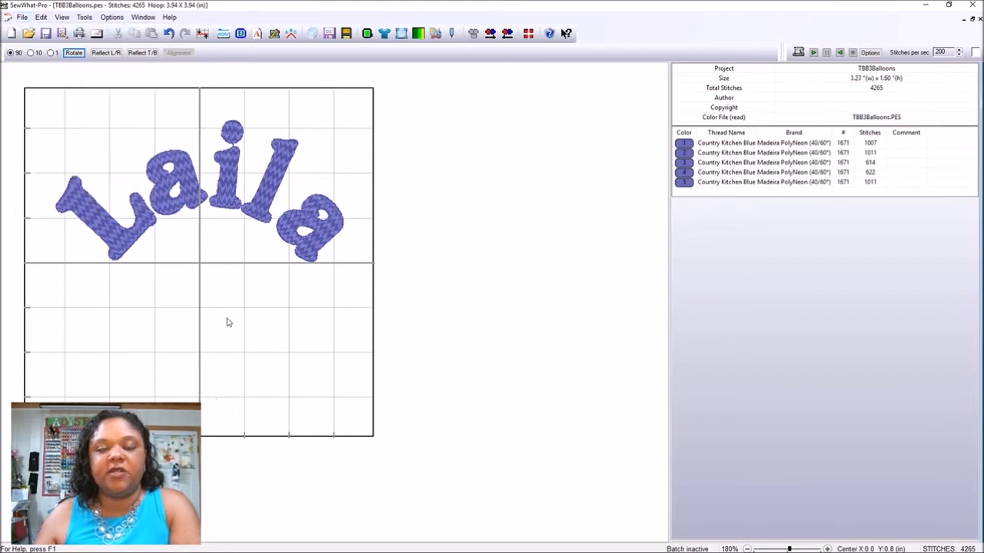
{"action": "left_click", "coordinate": [23, 19]}
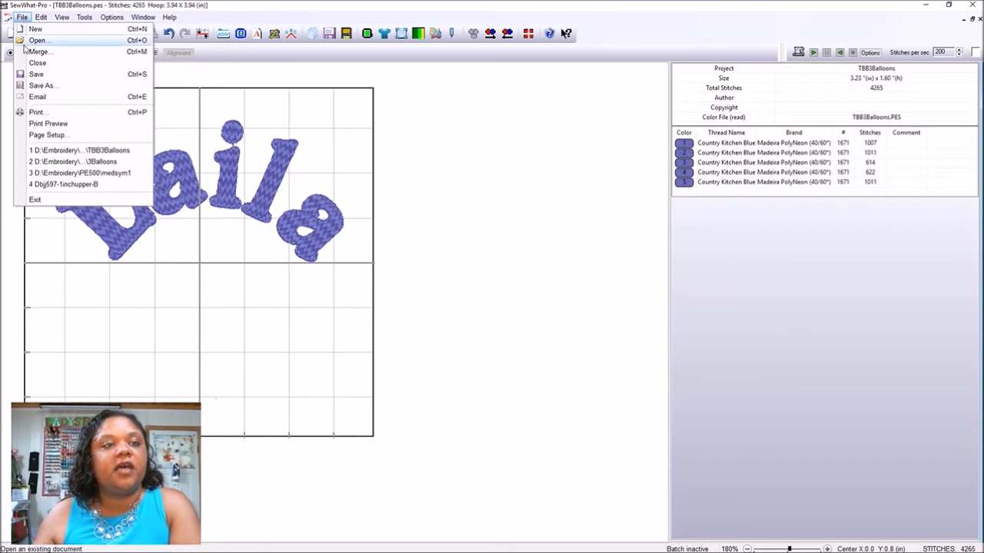
{"action": "left_click", "coordinate": [37, 51]}
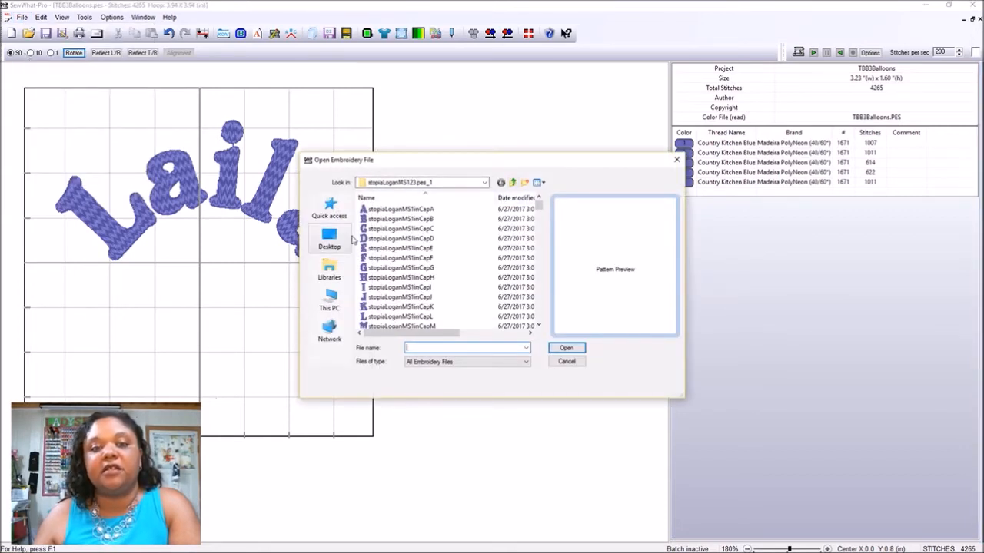
{"action": "left_click", "coordinate": [335, 219]}
{"action": "left_click_drag", "start_coordinate": [540, 216], "coordinate": [540, 275]}
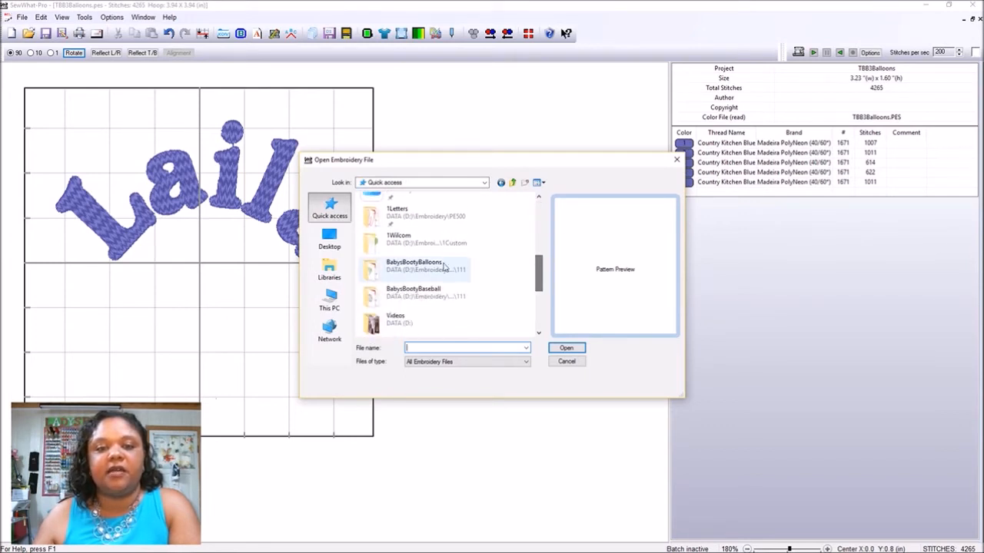
{"action": "double_click", "coordinate": [430, 292]}
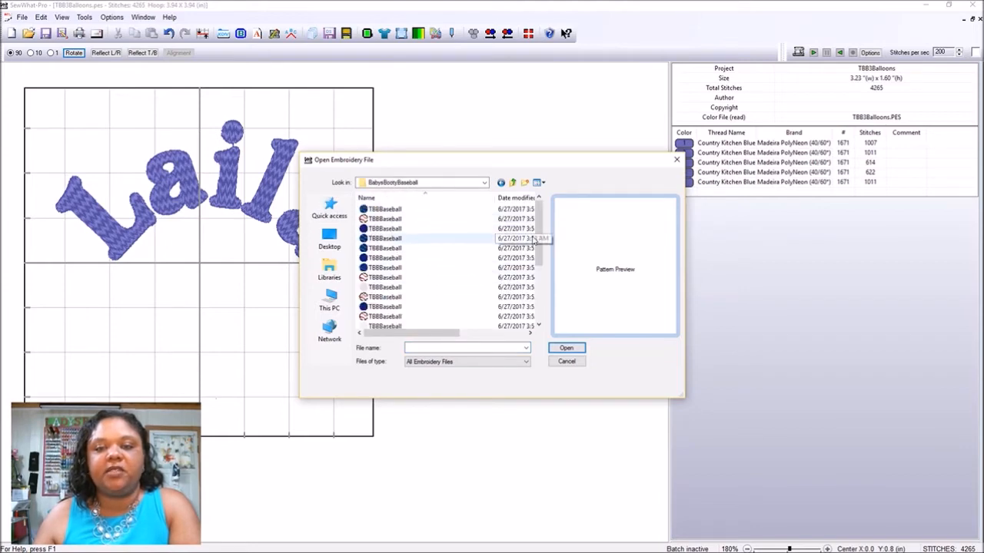
{"action": "scroll", "coordinate": [541, 242], "scroll_direction": "down", "scroll_amount": 1}
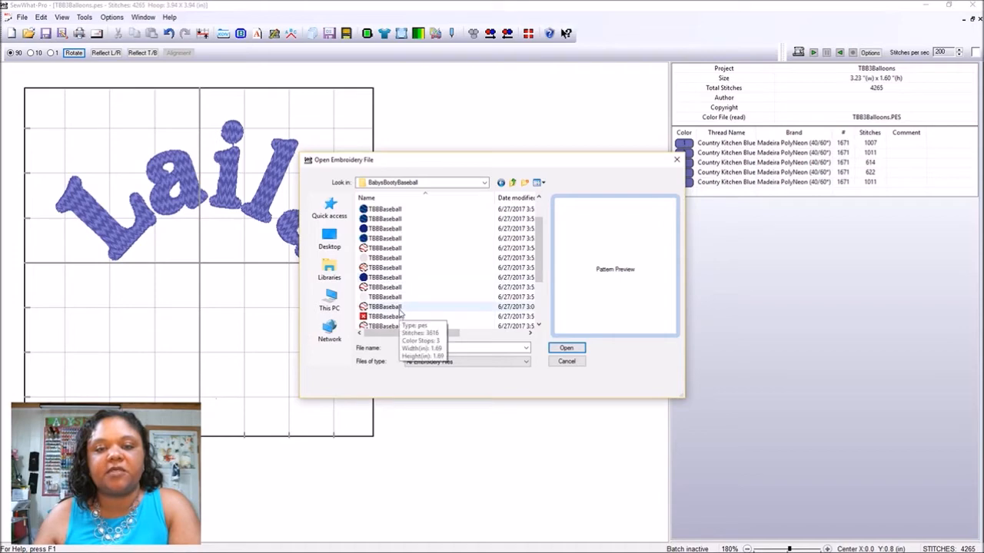
{"action": "left_click", "coordinate": [398, 309]}
{"action": "left_click", "coordinate": [566, 348]}
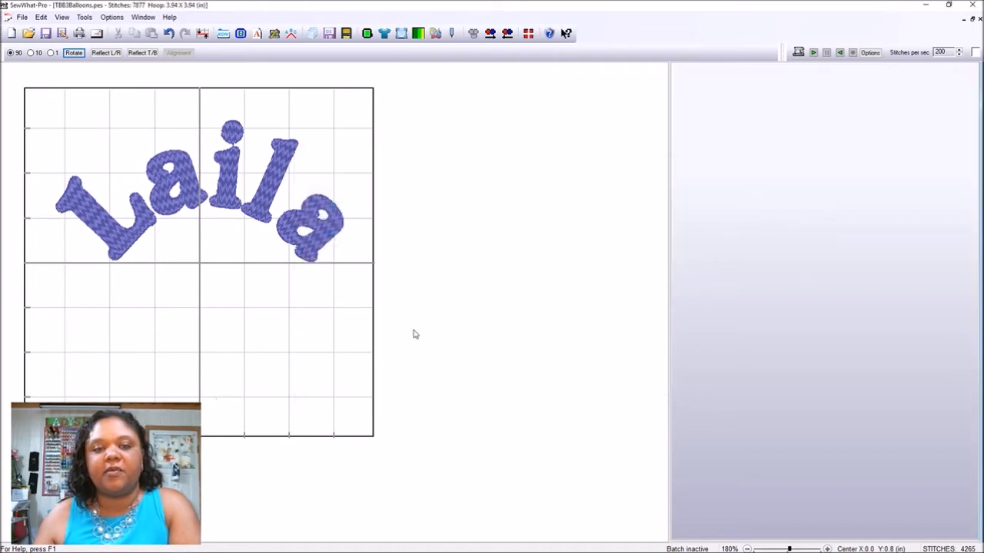
- Place the baseball centered beneath the arched name, nudge it slightly up and to the left, and clear the selection
{"action": "left_click_drag", "start_coordinate": [116, 162], "coordinate": [237, 291]}
{"action": "left_click", "coordinate": [392, 331]}
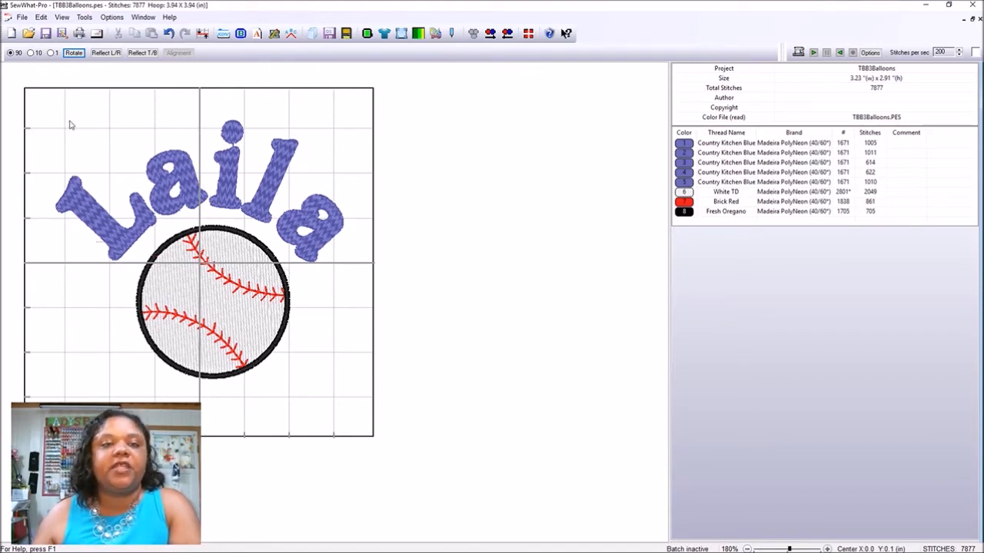
{"action": "left_click", "coordinate": [231, 305]}
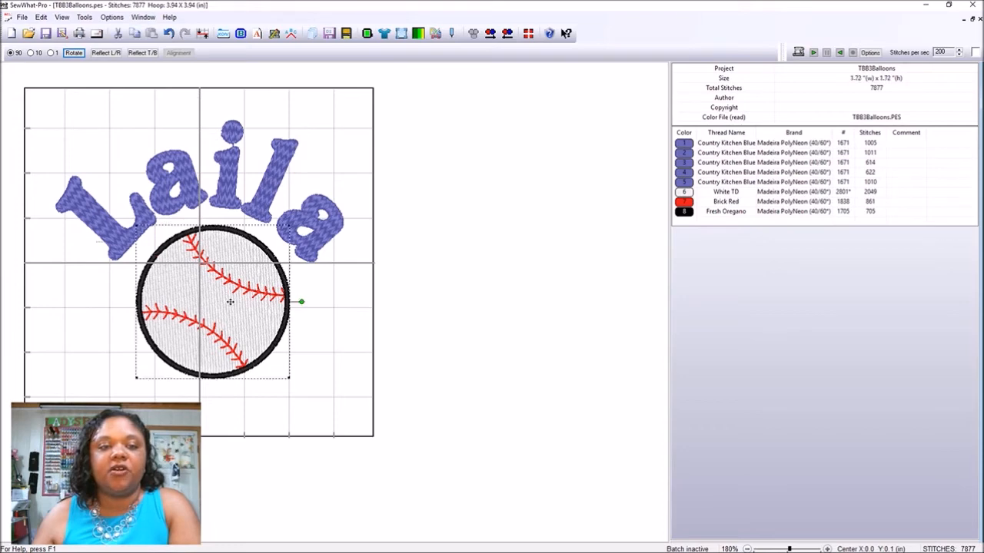
{"action": "left_click_drag", "start_coordinate": [228, 300], "coordinate": [226, 295]}
{"action": "left_click", "coordinate": [329, 356]}
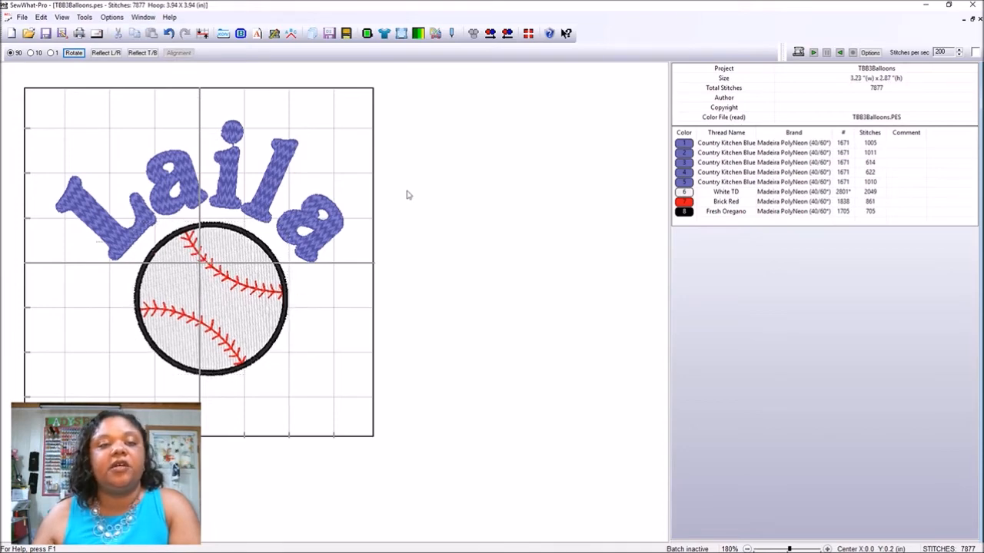
- Delete all the arched lettering and position the baseball just below the hoop's horizontal center line
{"action": "left_click_drag", "start_coordinate": [388, 251], "coordinate": [92, 106]}
{"action": "left_click", "coordinate": [580, 254]}
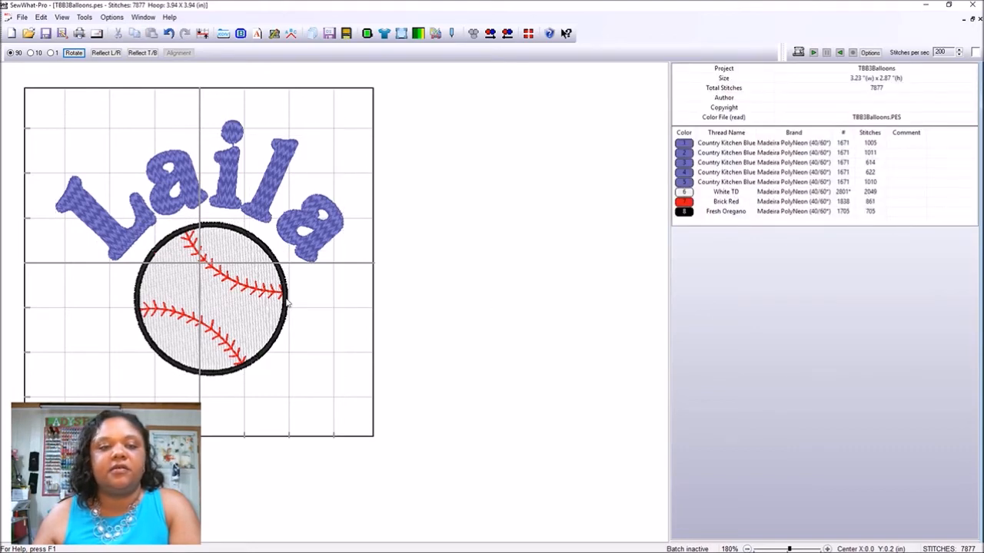
{"action": "left_click_drag", "start_coordinate": [243, 306], "coordinate": [238, 390]}
{"action": "left_click_drag", "start_coordinate": [415, 234], "coordinate": [43, 155]}
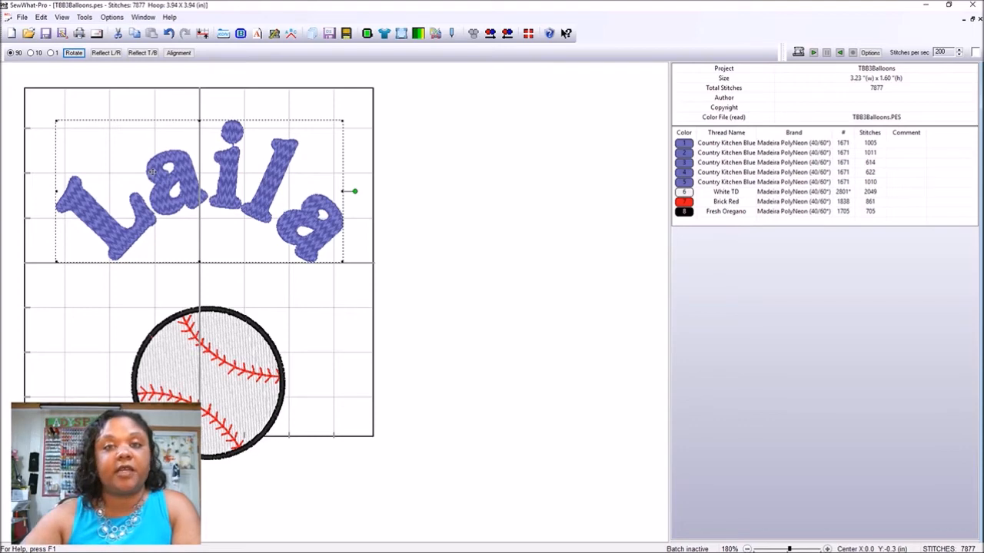
{"action": "key", "text": "Delete"}
{"action": "left_click_drag", "start_coordinate": [210, 360], "coordinate": [197, 316]}
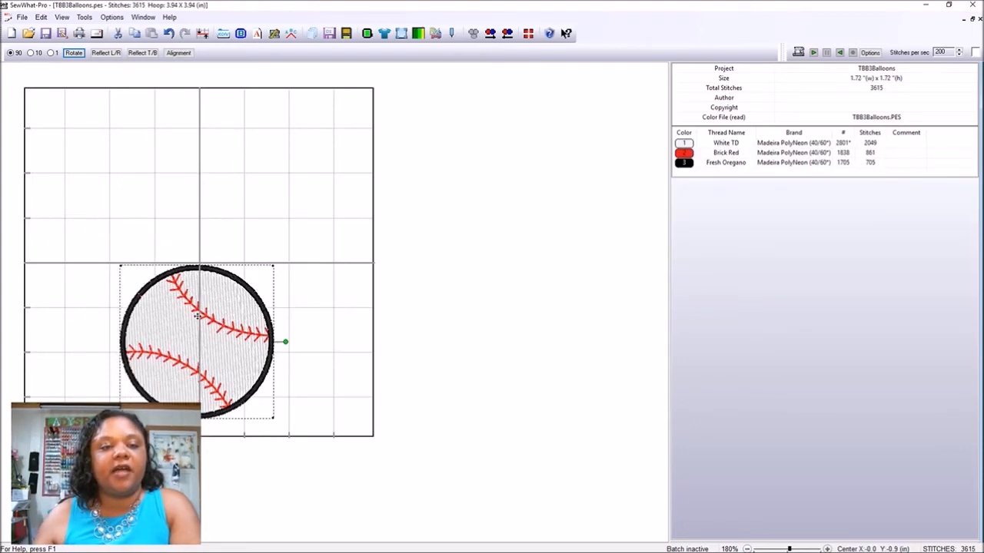
{"action": "left_click", "coordinate": [307, 331]}
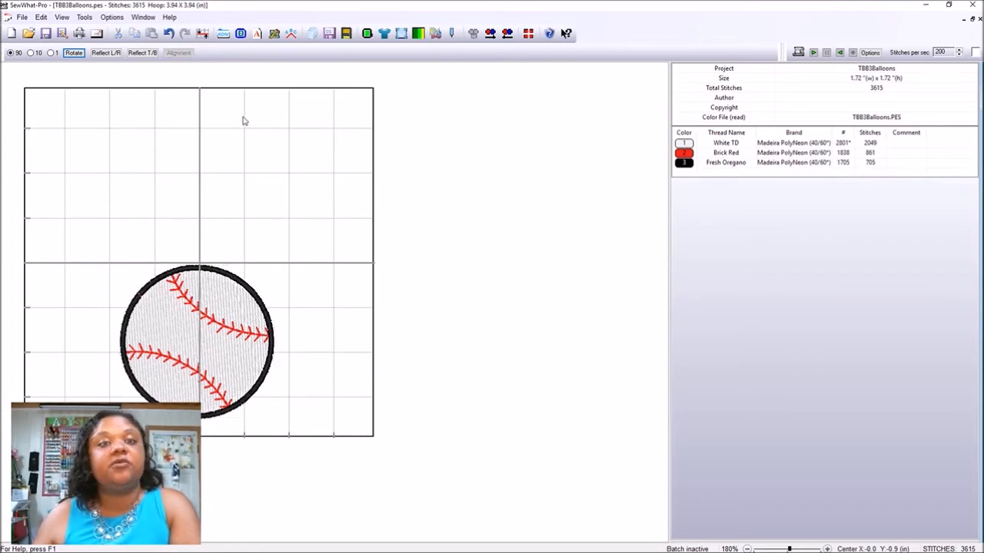
- Show the design album, test the stitchtopiaAustin alphabet's size by inserting its second capital A, and delete that letter
{"action": "left_click", "coordinate": [223, 33]}
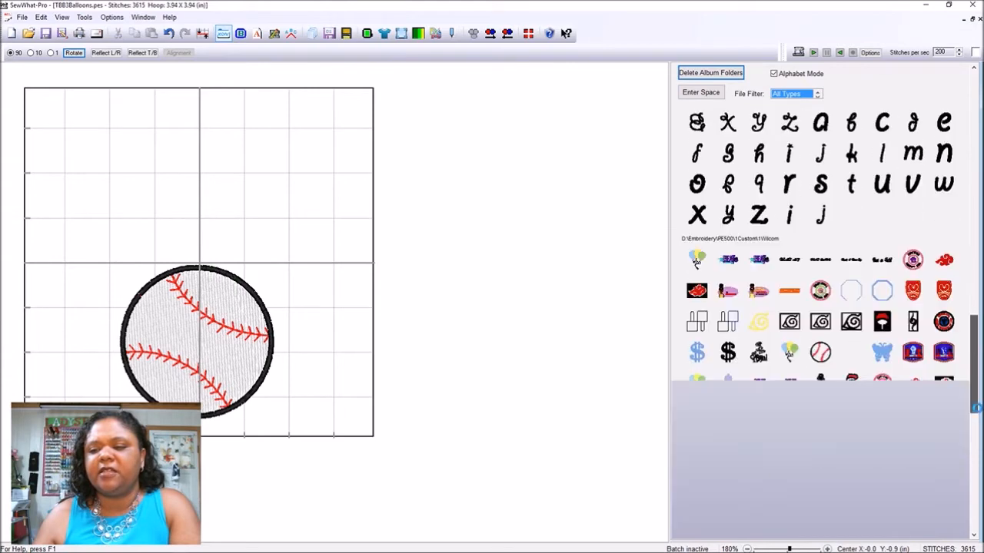
{"action": "left_click_drag", "start_coordinate": [975, 435], "coordinate": [978, 262]}
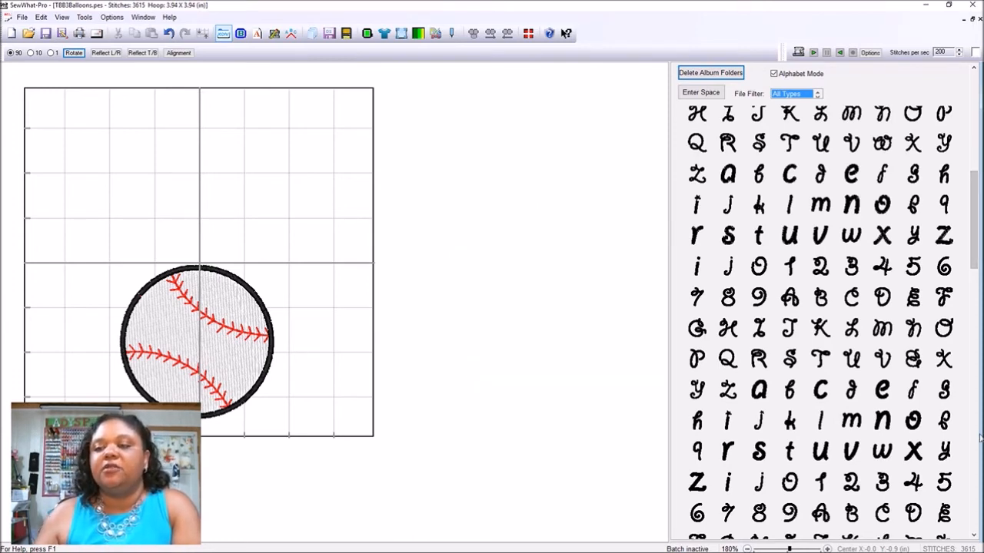
{"action": "left_click_drag", "start_coordinate": [978, 201], "coordinate": [980, 138]}
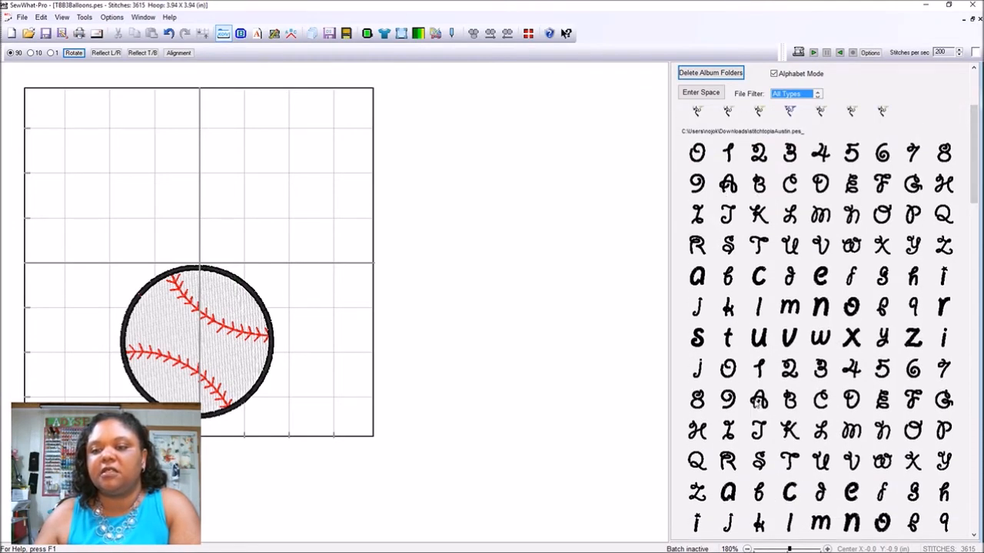
{"action": "left_click", "coordinate": [759, 402]}
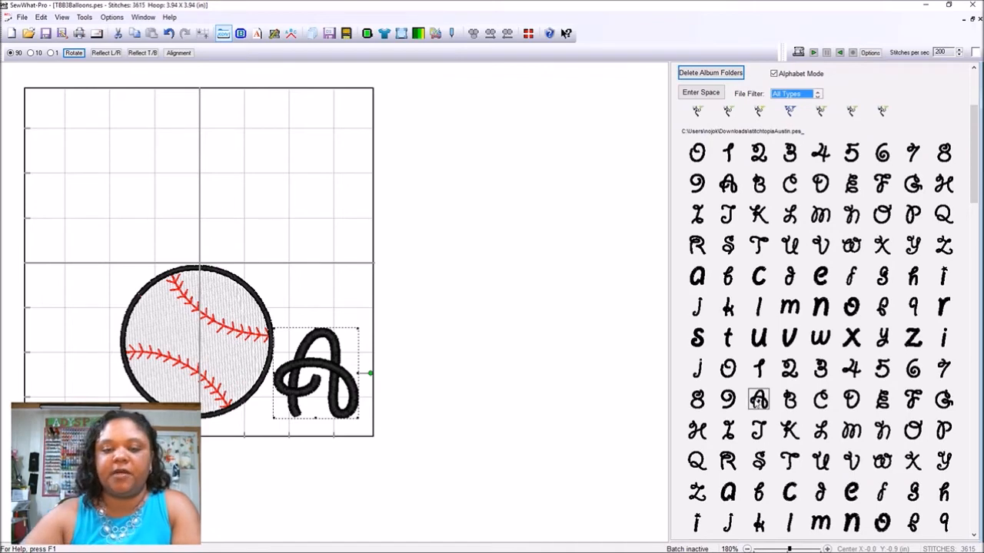
{"action": "key", "text": "Delete"}
- Insert the new name from the stitchtopiaAustin alphabet, placing its capital M near the hoop's left edge and adding four lowercase letters
{"action": "left_click_drag", "start_coordinate": [980, 150], "coordinate": [974, 209]}
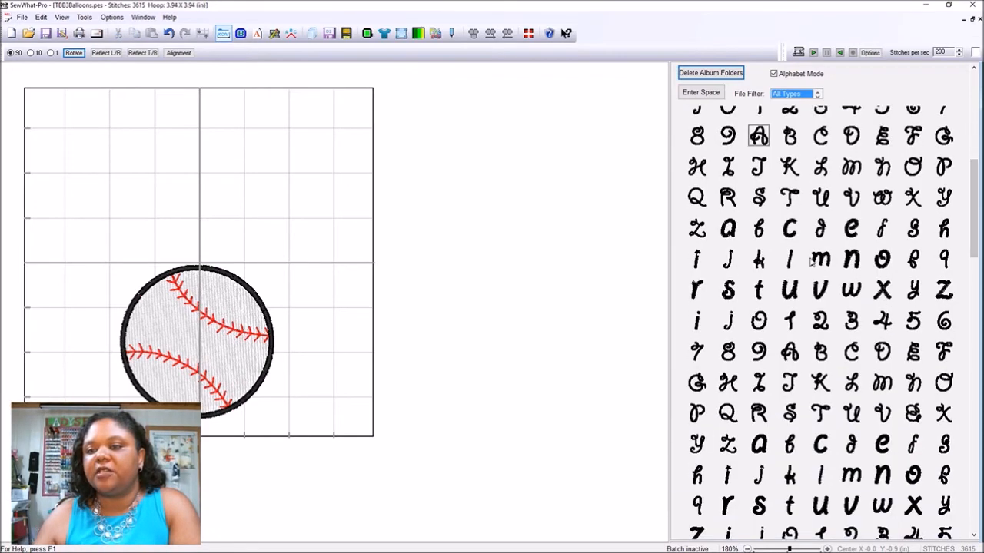
{"action": "left_click", "coordinate": [849, 169]}
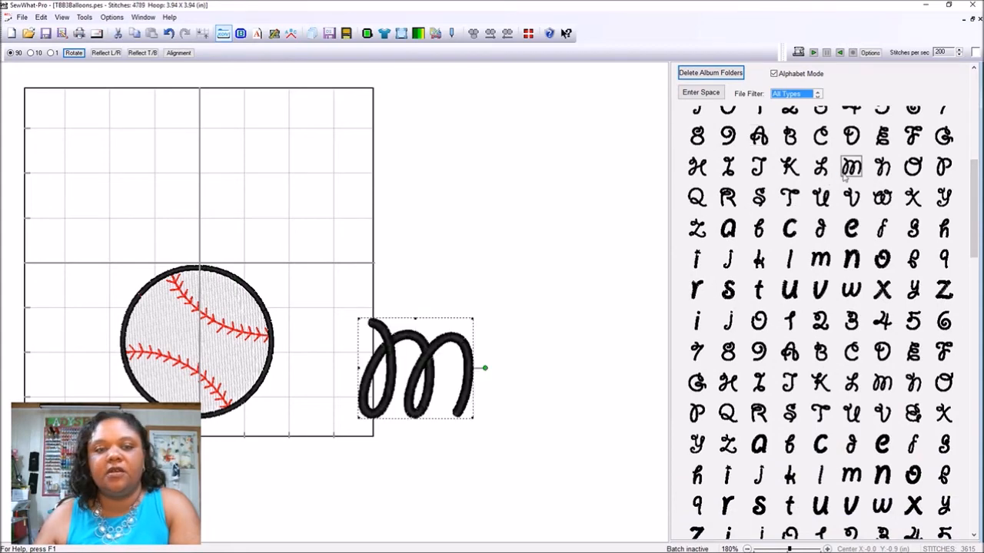
{"action": "left_click_drag", "start_coordinate": [426, 366], "coordinate": [98, 242]}
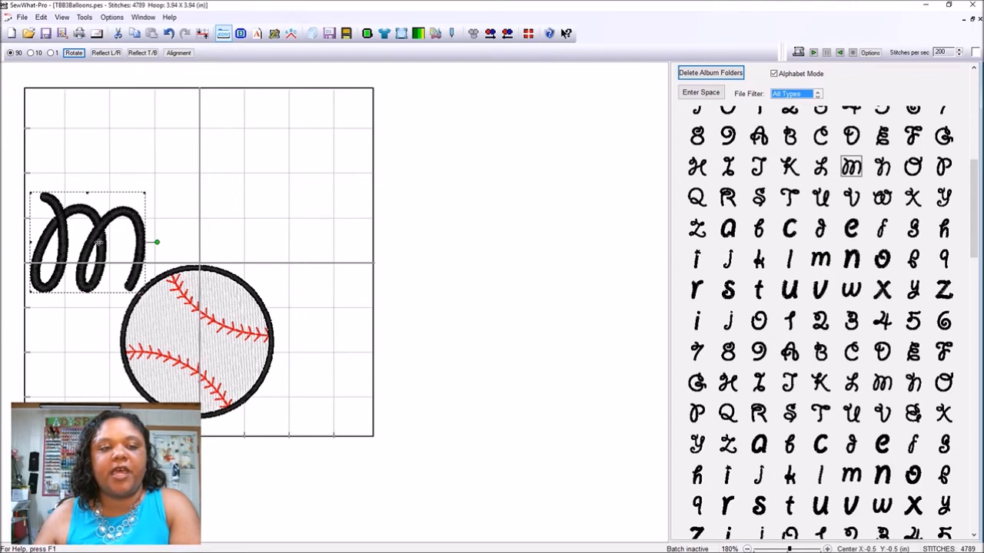
{"action": "left_click", "coordinate": [696, 260]}
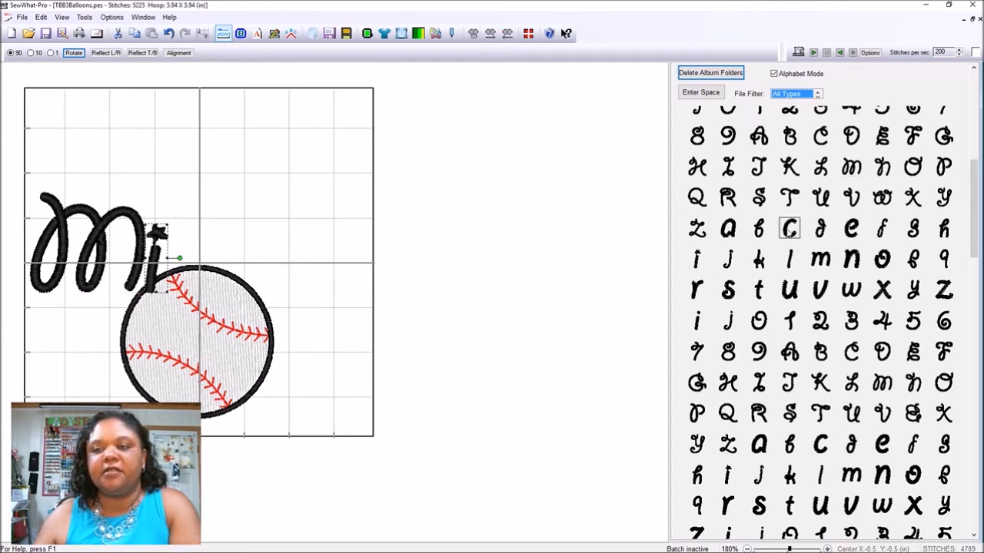
{"action": "left_click", "coordinate": [789, 228]}
{"action": "left_click", "coordinate": [727, 228]}
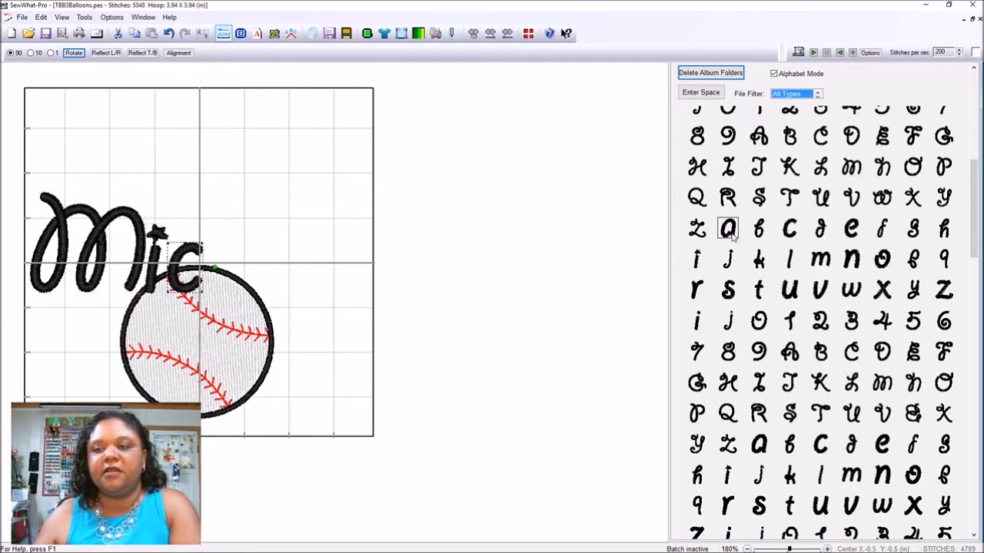
{"action": "left_click", "coordinate": [943, 231]}
- Move all letters of the name up and to the right above the baseball, bringing the two stray middle letters into line
{"action": "left_click", "coordinate": [343, 240]}
{"action": "left_click_drag", "start_coordinate": [343, 239], "coordinate": [66, 223]}
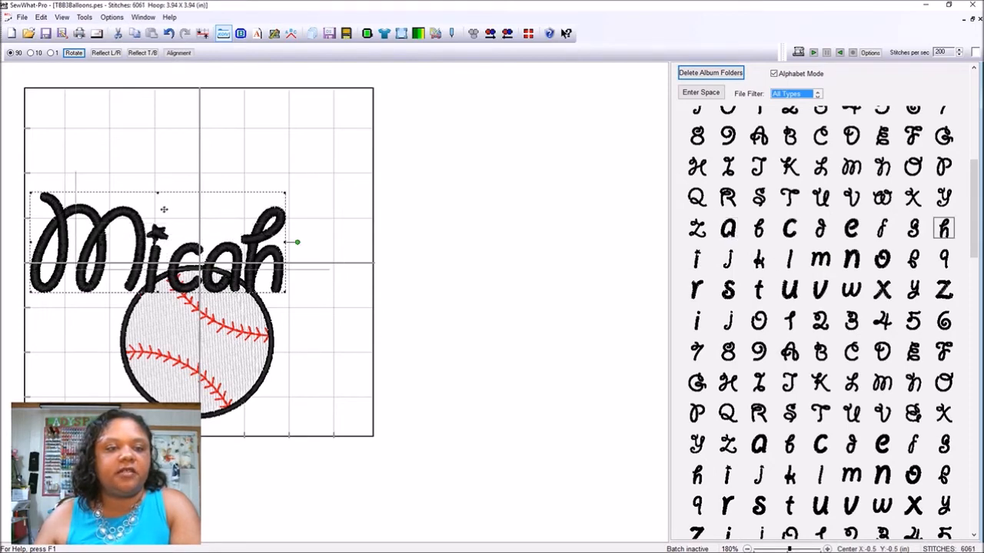
{"action": "left_click_drag", "start_coordinate": [163, 212], "coordinate": [166, 197]}
{"action": "left_click", "coordinate": [228, 282]}
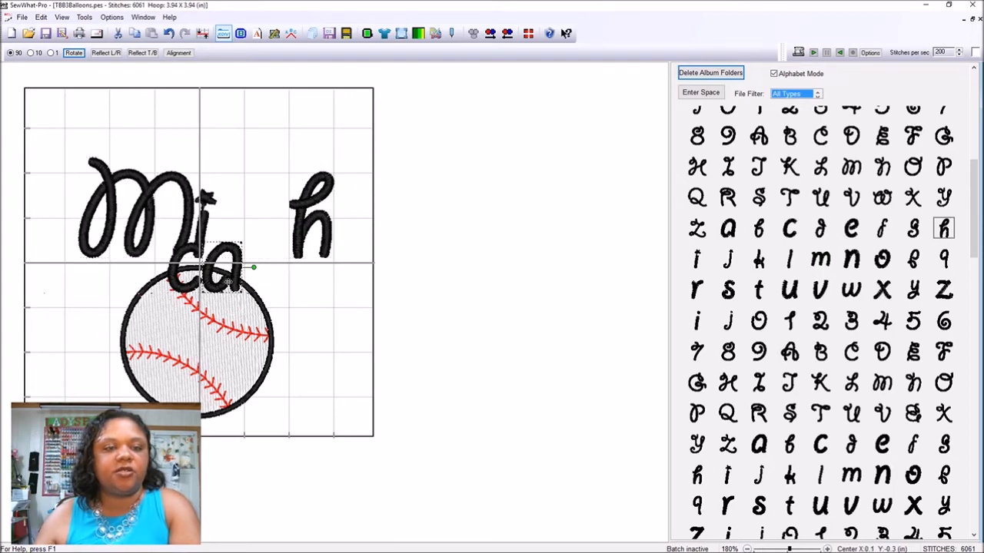
{"action": "left_click", "coordinate": [178, 278], "text": "ctrl"}
{"action": "left_click_drag", "start_coordinate": [183, 279], "coordinate": [227, 244]}
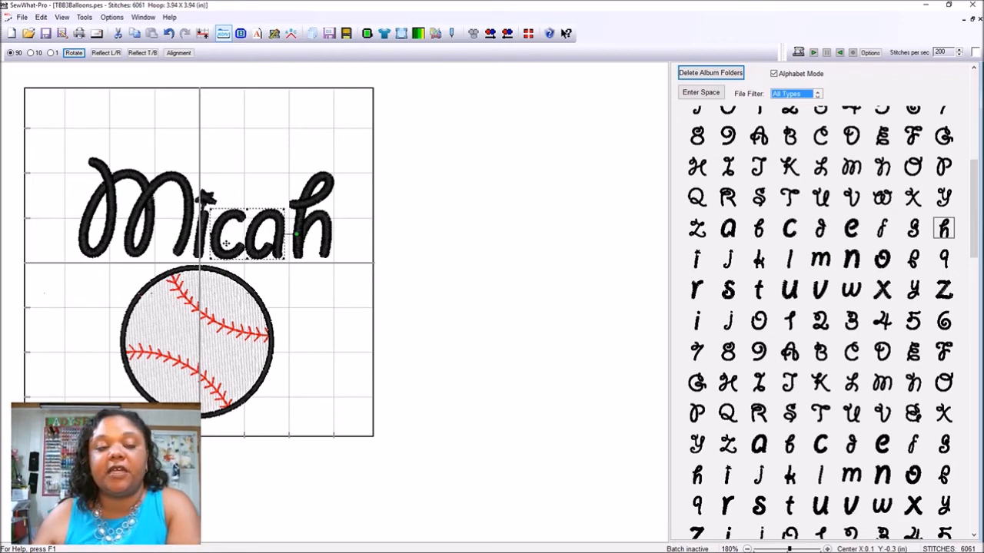
- Select the whole name, hide the design album, and preview an upward arch along the curve at 150 without applying it
{"action": "left_click_drag", "start_coordinate": [71, 128], "coordinate": [353, 240]}
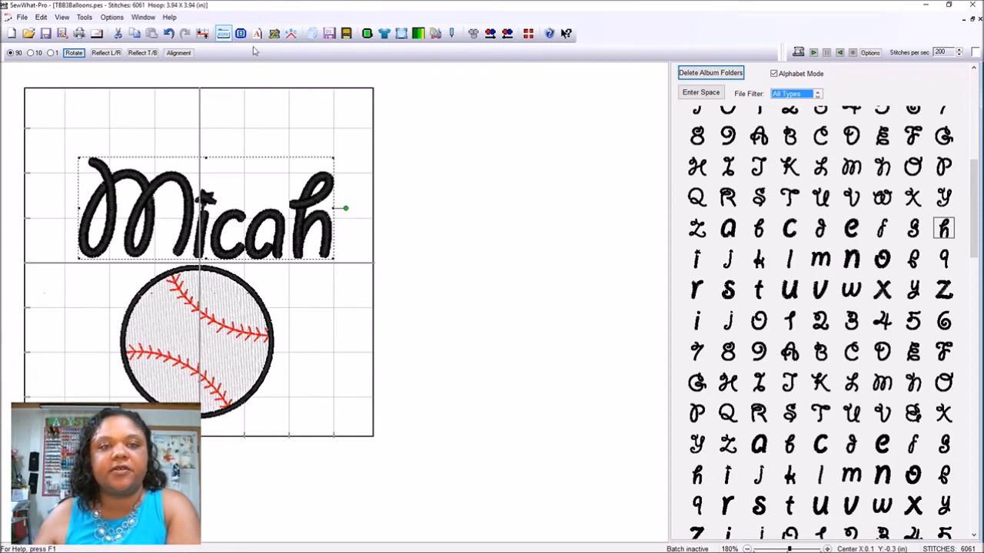
{"action": "left_click", "coordinate": [224, 33]}
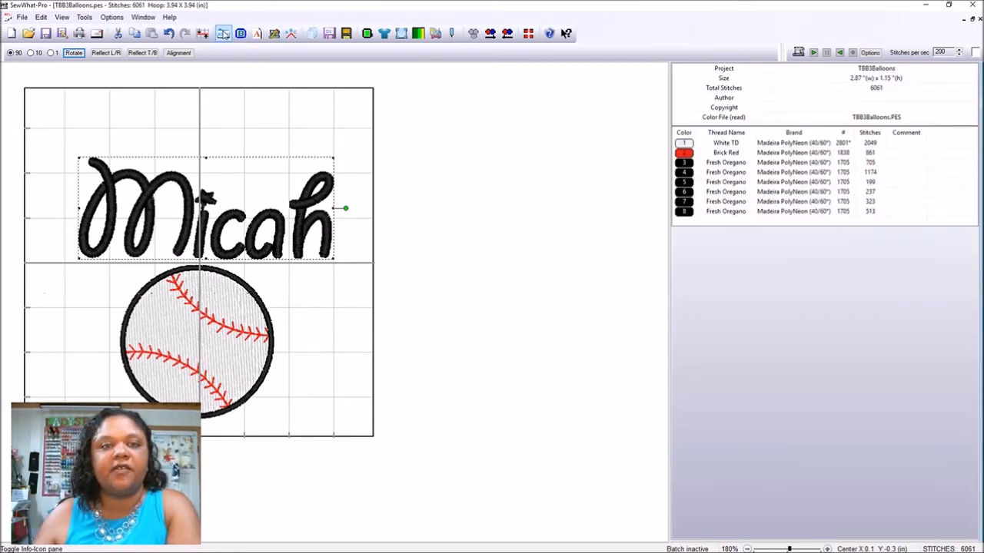
{"action": "left_click", "coordinate": [289, 37]}
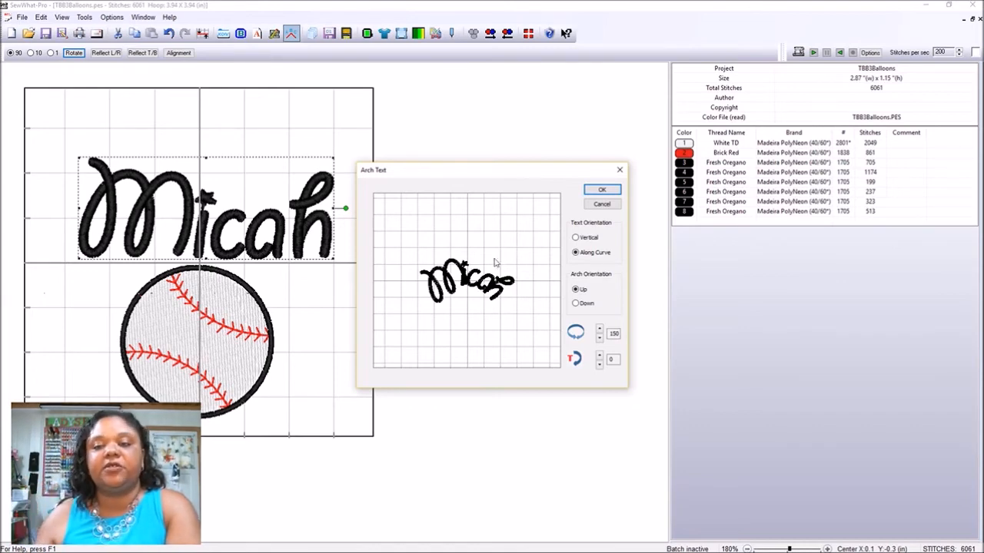
{"action": "left_click", "coordinate": [594, 205]}
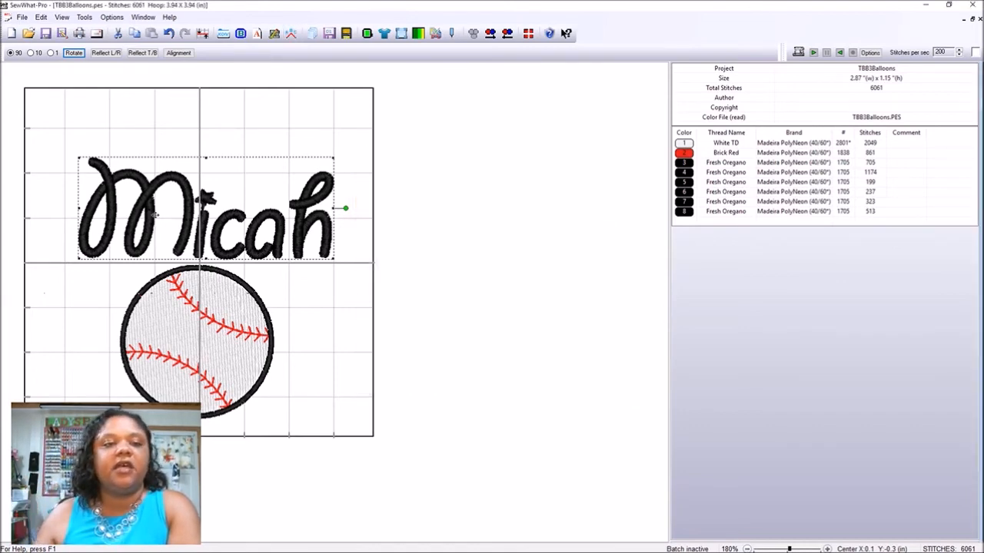
- Spread the letters of the name apart, moving the M and the second letter left and the last two letters right
{"action": "left_click", "coordinate": [139, 89]}
{"action": "left_click_drag", "start_coordinate": [133, 198], "coordinate": [91, 194]}
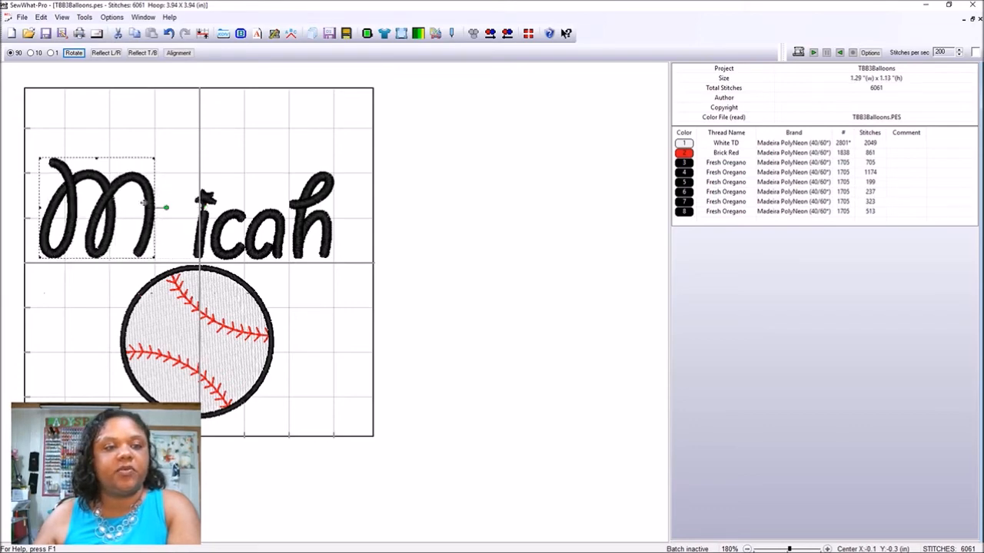
{"action": "left_click_drag", "start_coordinate": [302, 230], "coordinate": [333, 231]}
{"action": "left_click_drag", "start_coordinate": [207, 232], "coordinate": [188, 230]}
{"action": "left_click", "coordinate": [267, 234]}
{"action": "left_click_drag", "start_coordinate": [266, 234], "coordinate": [285, 233]}
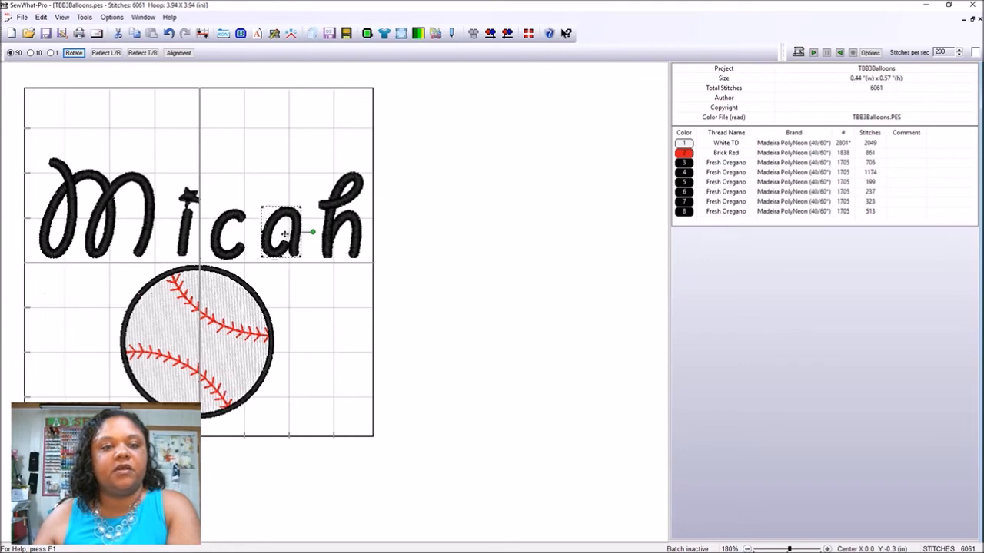
- Nudge the letters vertically one by one so the whole name sits on a common baseline just above the baseball
{"action": "left_click_drag", "start_coordinate": [139, 229], "coordinate": [139, 234]}
{"action": "left_click", "coordinate": [187, 243]}
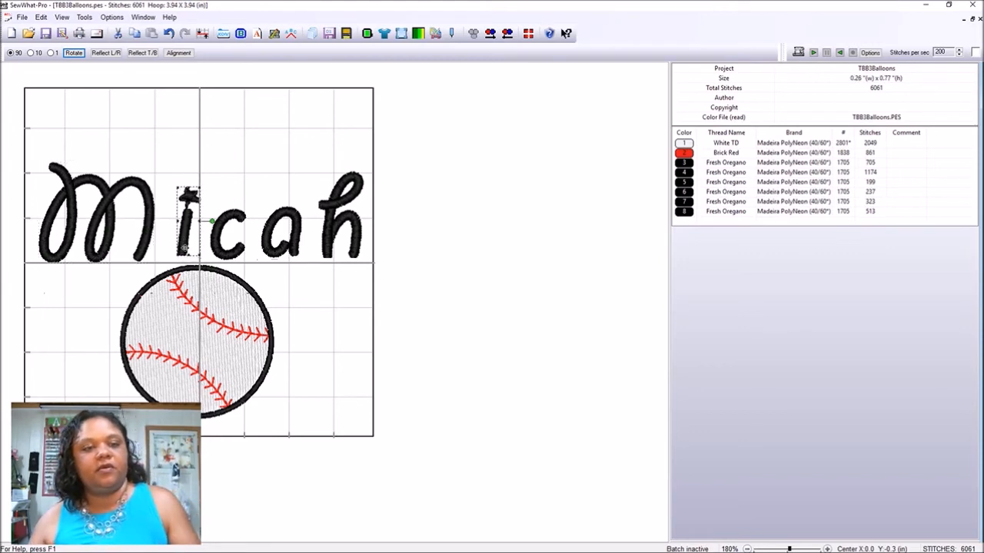
{"action": "left_click", "coordinate": [229, 240]}
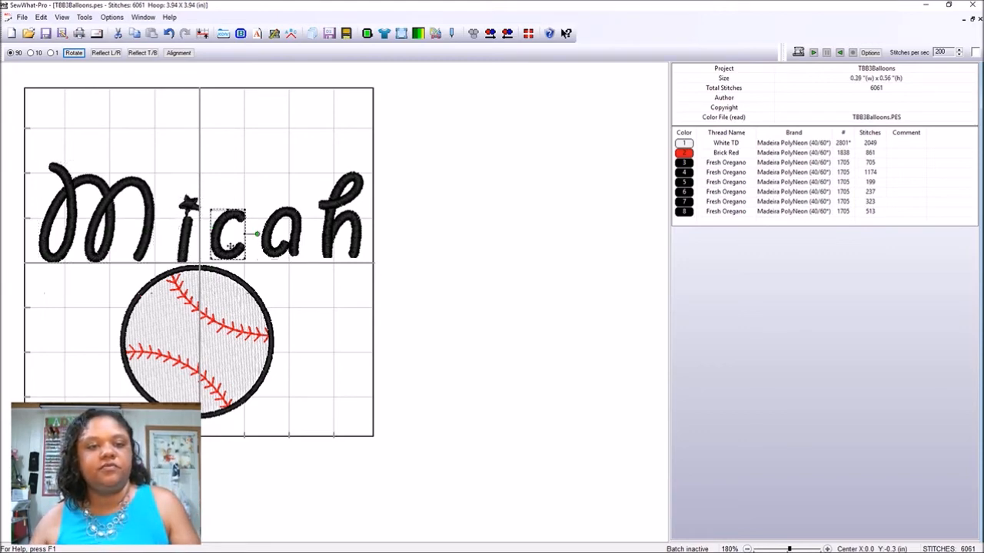
{"action": "left_click_drag", "start_coordinate": [229, 247], "coordinate": [232, 249]}
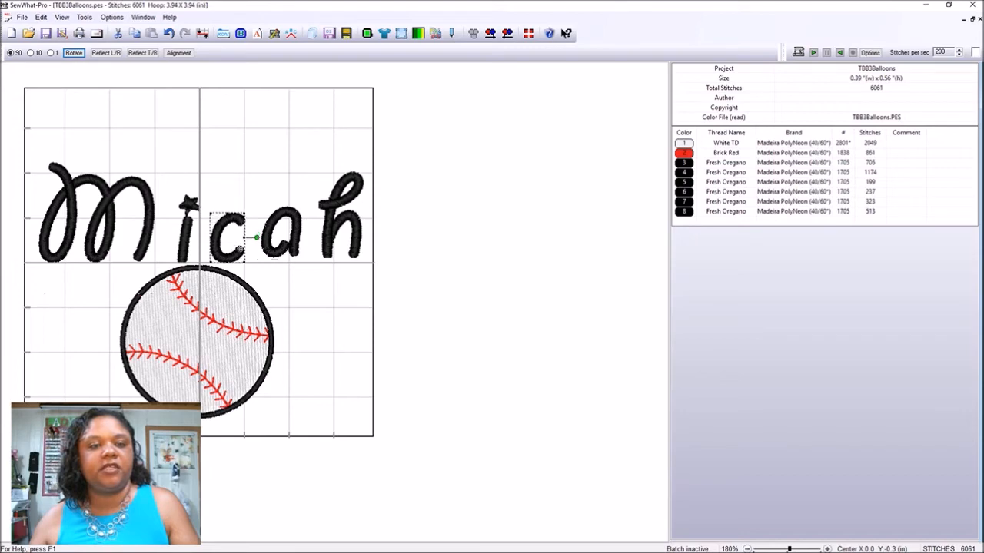
{"action": "left_click", "coordinate": [284, 245]}
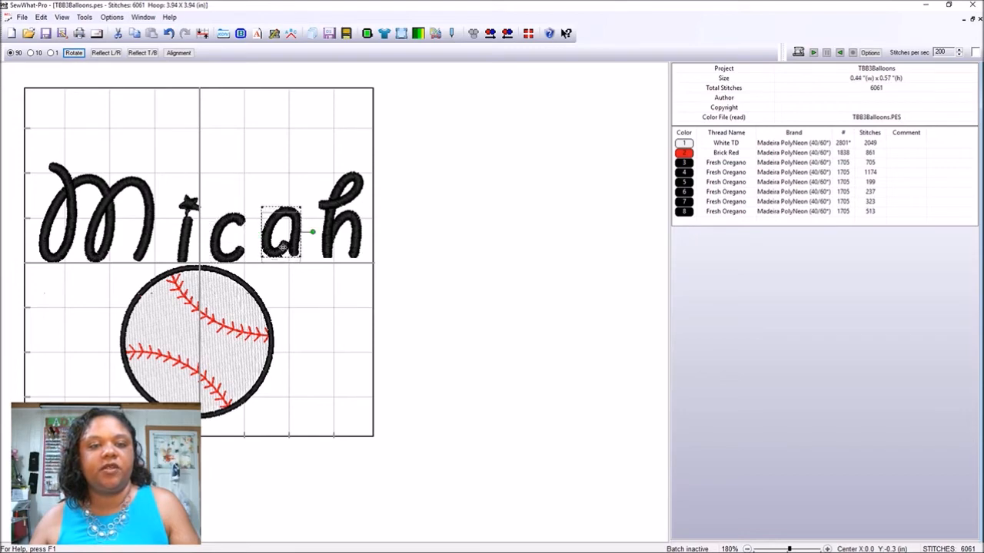
{"action": "left_click", "coordinate": [336, 245]}
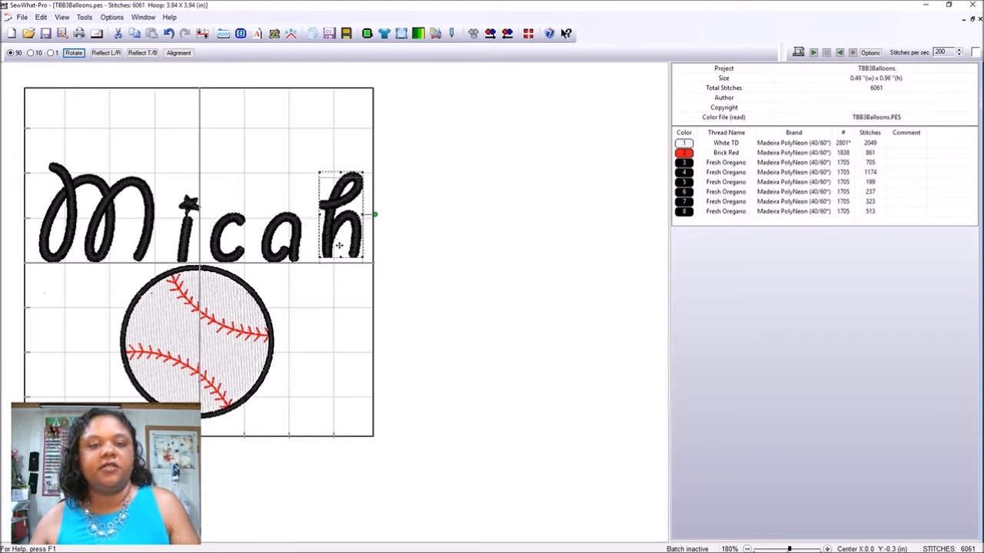
{"action": "left_click", "coordinate": [347, 305]}
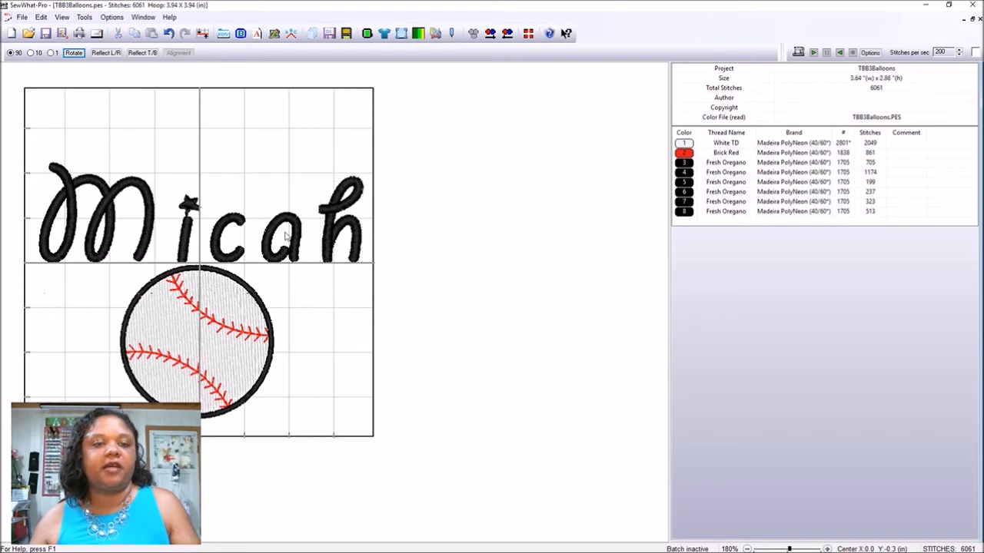
- Select the whole name, try an upward arch with Vertical text orientation and a span of 151, and undo it
{"action": "left_click_drag", "start_coordinate": [438, 237], "coordinate": [45, 189]}
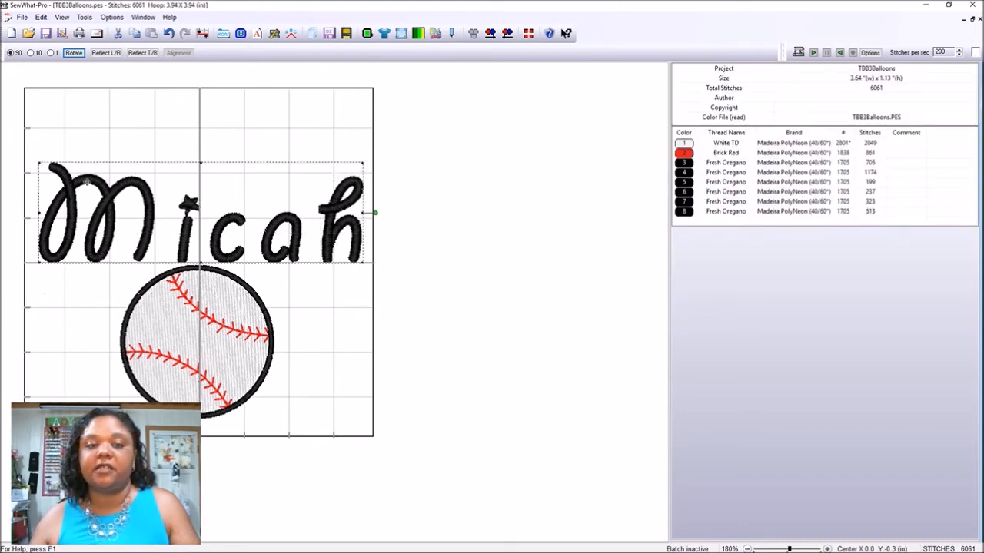
{"action": "left_click", "coordinate": [293, 36]}
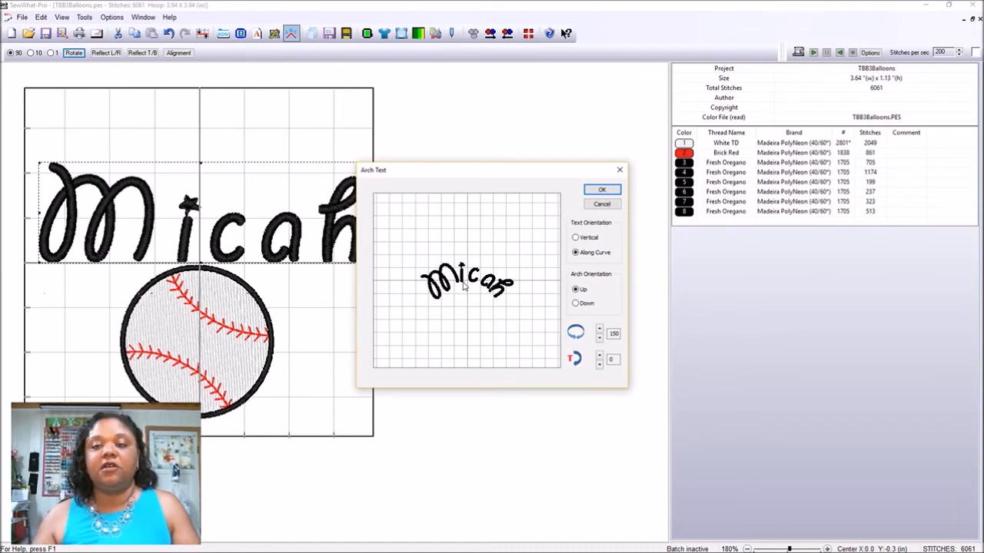
{"action": "left_click", "coordinate": [575, 238]}
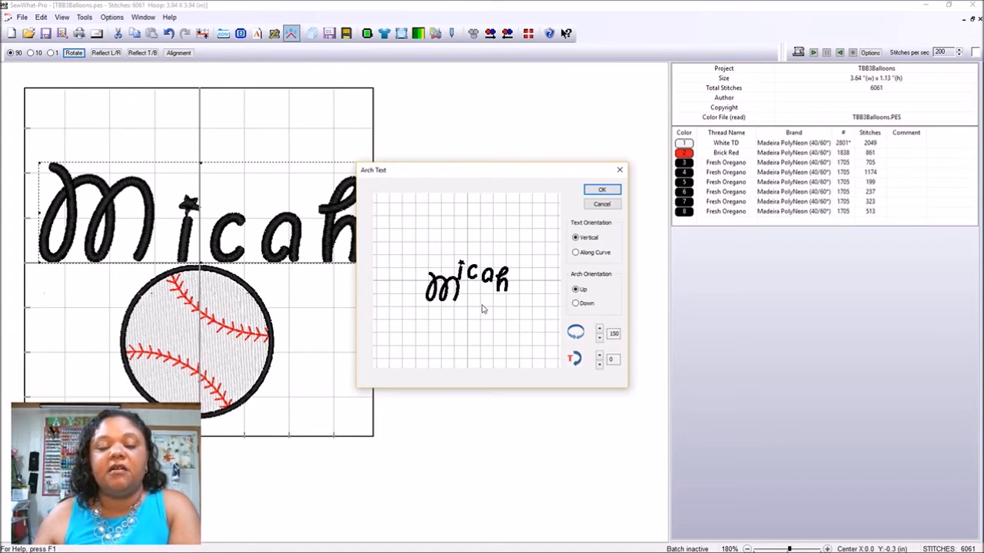
{"action": "left_click", "coordinate": [600, 330]}
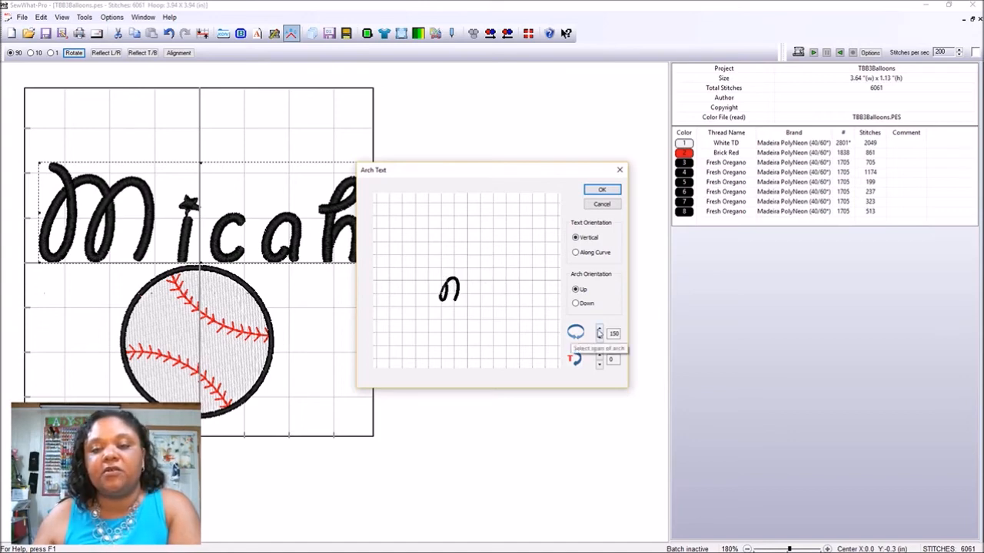
{"action": "left_click", "coordinate": [616, 192]}
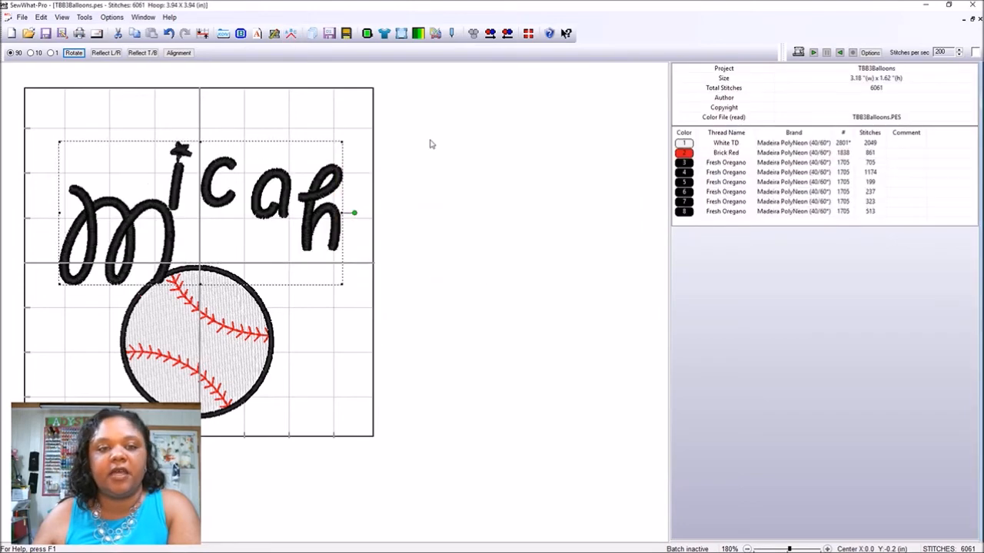
{"action": "left_click", "coordinate": [166, 36]}
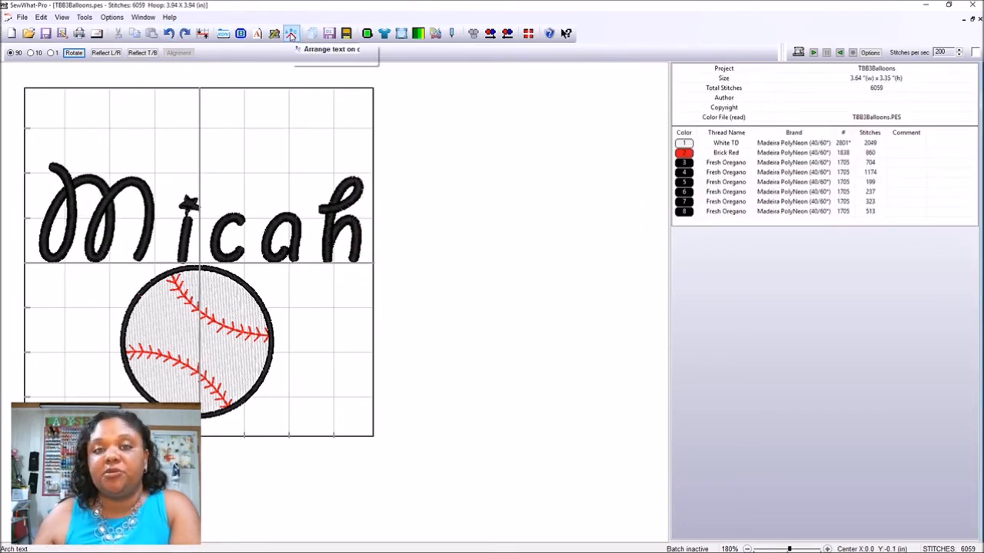
- Nudge the capital M up slightly, and move the whole name up in the hoop, centred above the baseball
{"action": "left_click", "coordinate": [107, 203]}
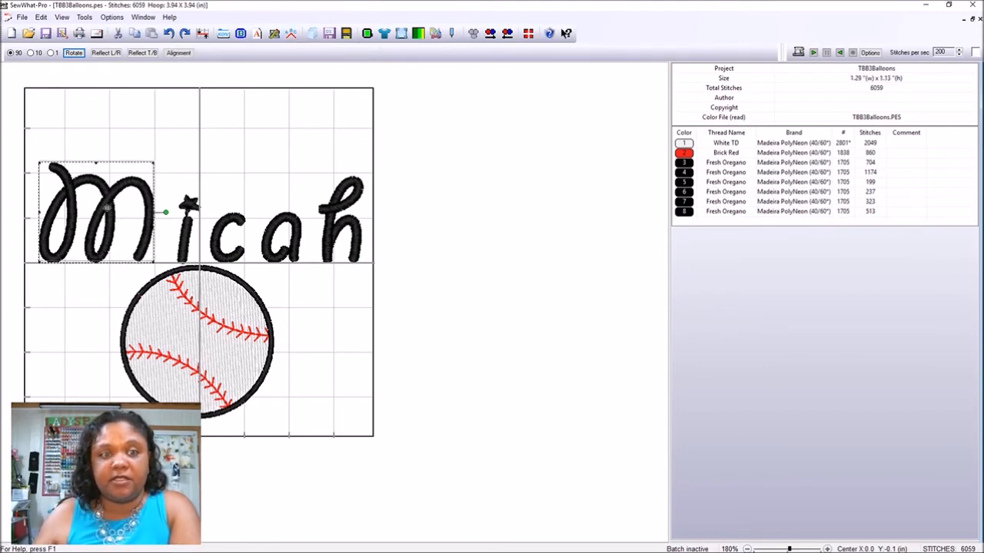
{"action": "left_click_drag", "start_coordinate": [108, 203], "coordinate": [107, 198]}
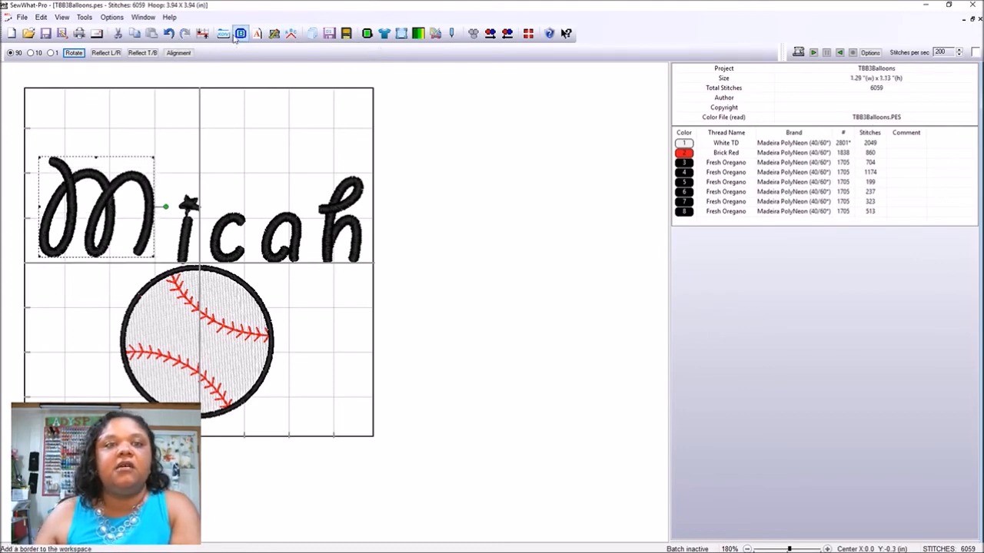
{"action": "left_click_drag", "start_coordinate": [478, 229], "coordinate": [54, 166]}
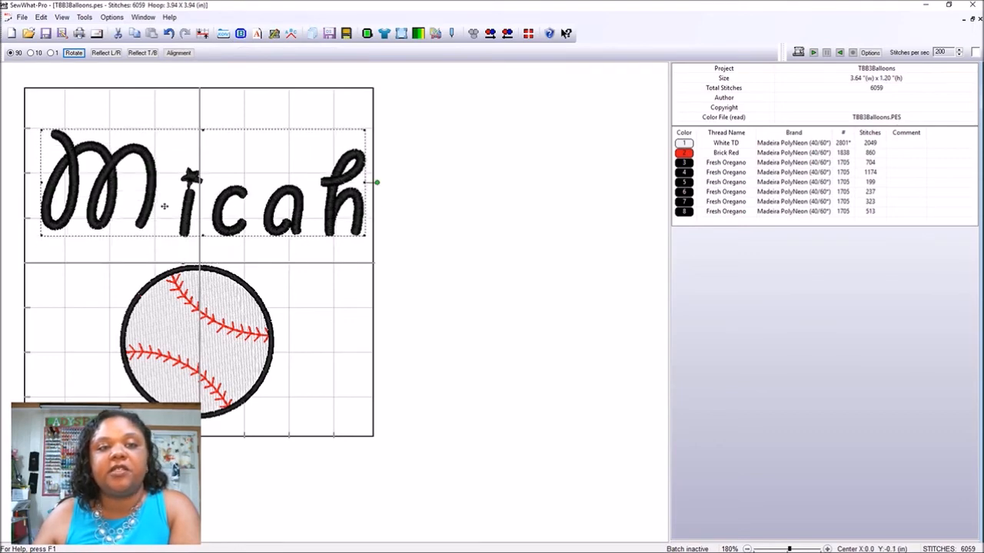
{"action": "left_click_drag", "start_coordinate": [255, 223], "coordinate": [251, 223]}
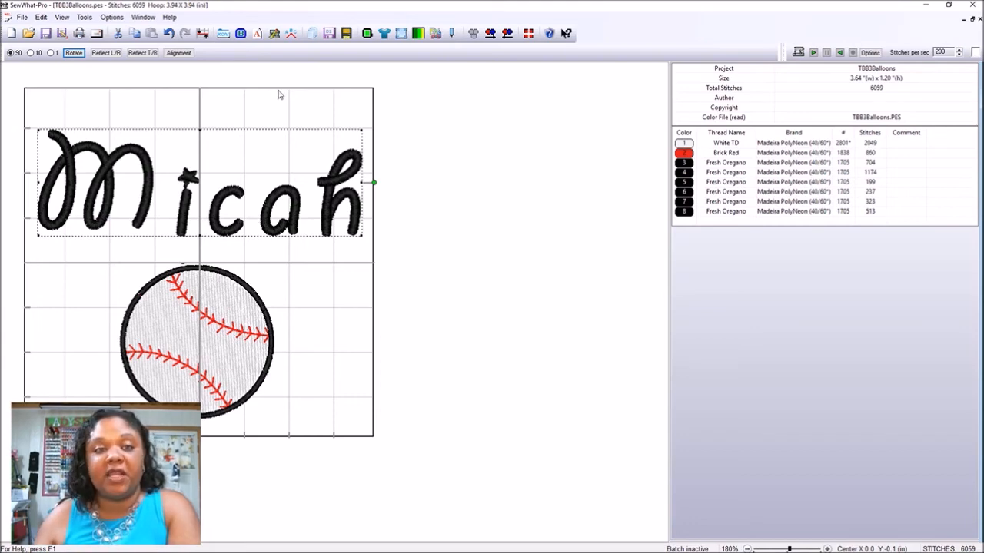
- Start an arch of the selected name and set the text rotation along the arch to -2
{"action": "left_click", "coordinate": [291, 33]}
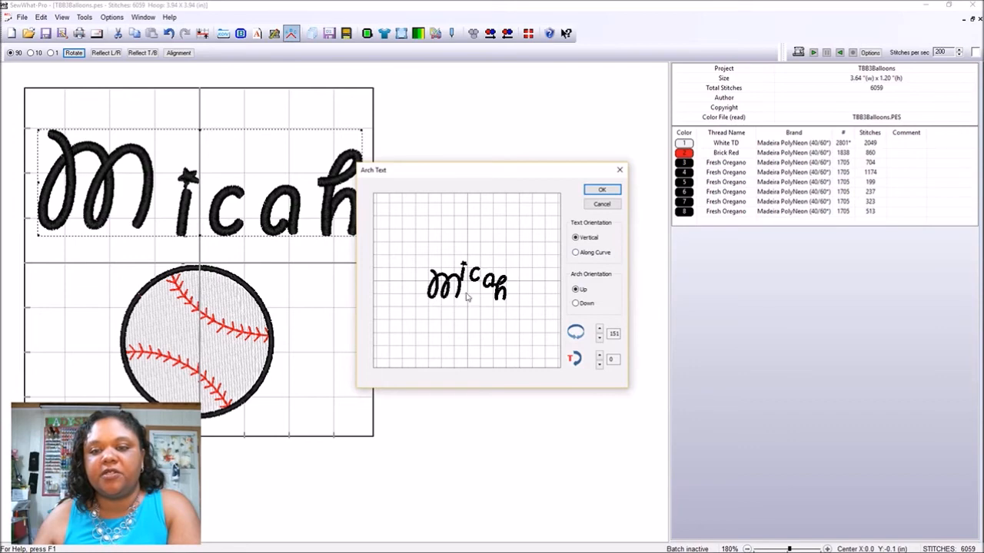
{"action": "left_click", "coordinate": [599, 356]}
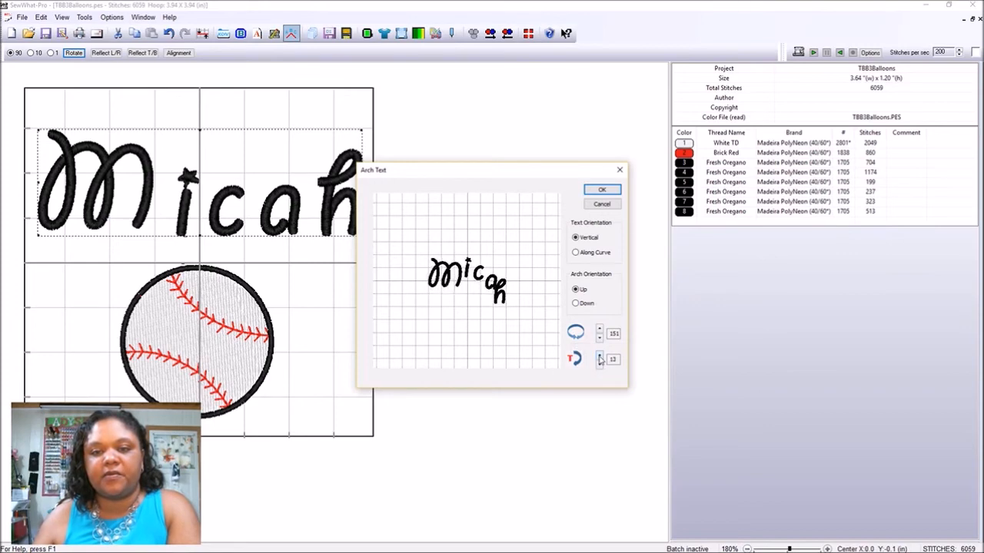
{"action": "left_click", "coordinate": [599, 366]}
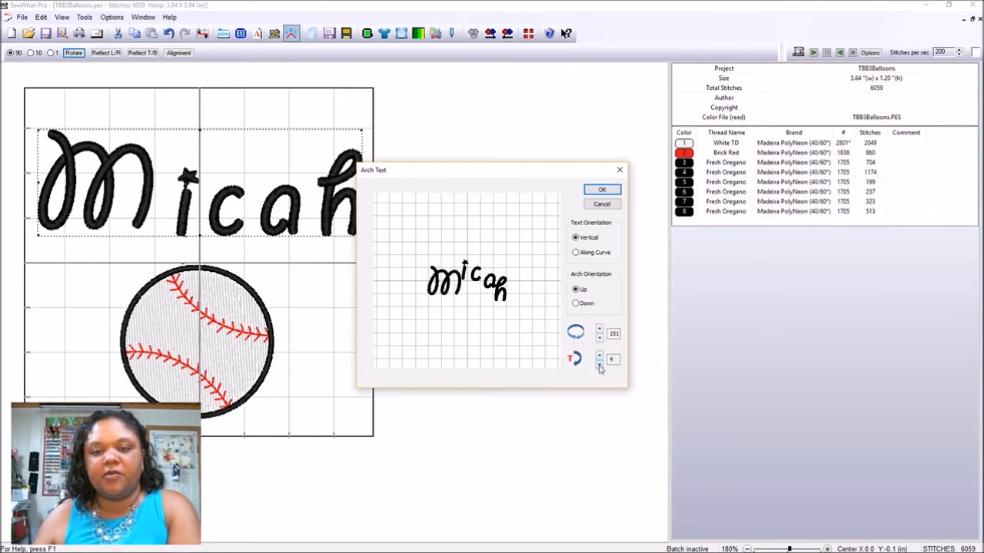
{"action": "left_click", "coordinate": [600, 365]}
{"action": "left_click", "coordinate": [599, 366]}
{"action": "left_click", "coordinate": [600, 366]}
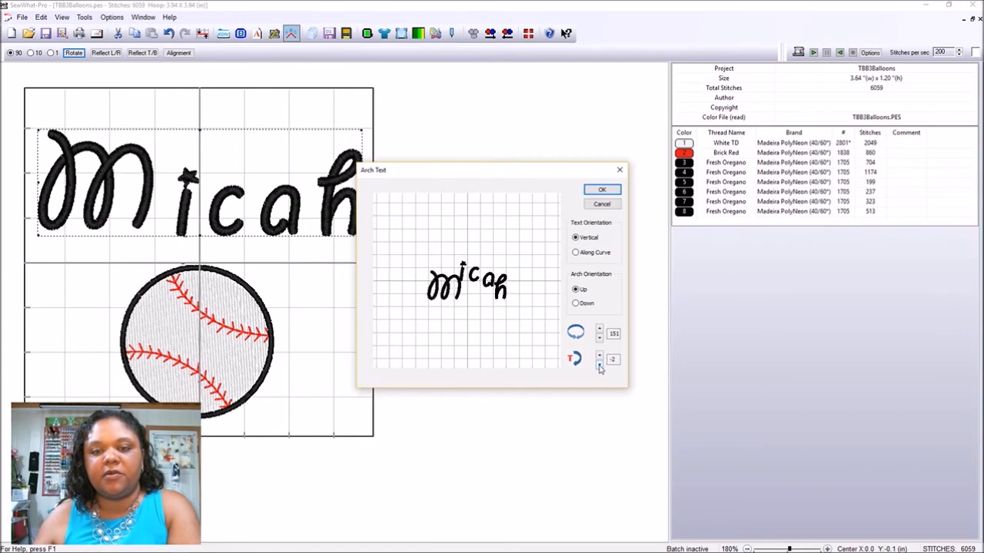
- Set the arch span to 127 and apply the upward arch with vertical letters to the name
{"action": "left_click", "coordinate": [599, 339]}
{"action": "left_click", "coordinate": [599, 339]}
{"action": "left_click", "coordinate": [599, 340]}
{"action": "left_click", "coordinate": [600, 340]}
{"action": "left_click", "coordinate": [599, 340]}
{"action": "left_click", "coordinate": [600, 340]}
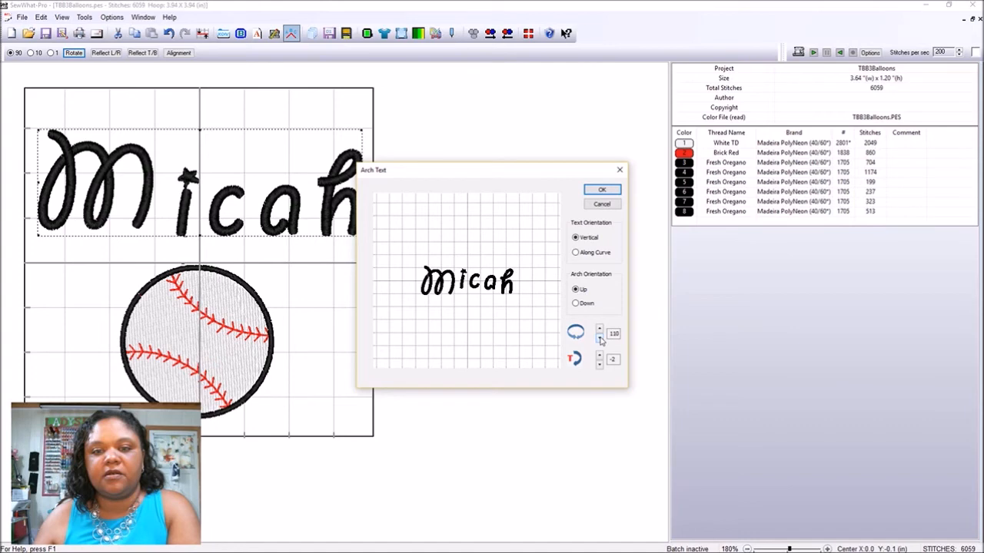
{"action": "left_click", "coordinate": [600, 331]}
{"action": "left_click", "coordinate": [600, 331]}
{"action": "left_click", "coordinate": [601, 330]}
{"action": "left_click", "coordinate": [601, 330]}
{"action": "left_click", "coordinate": [601, 330]}
{"action": "left_click", "coordinate": [600, 330]}
{"action": "left_click", "coordinate": [600, 331]}
{"action": "left_click", "coordinate": [600, 331]}
{"action": "left_click", "coordinate": [601, 331]}
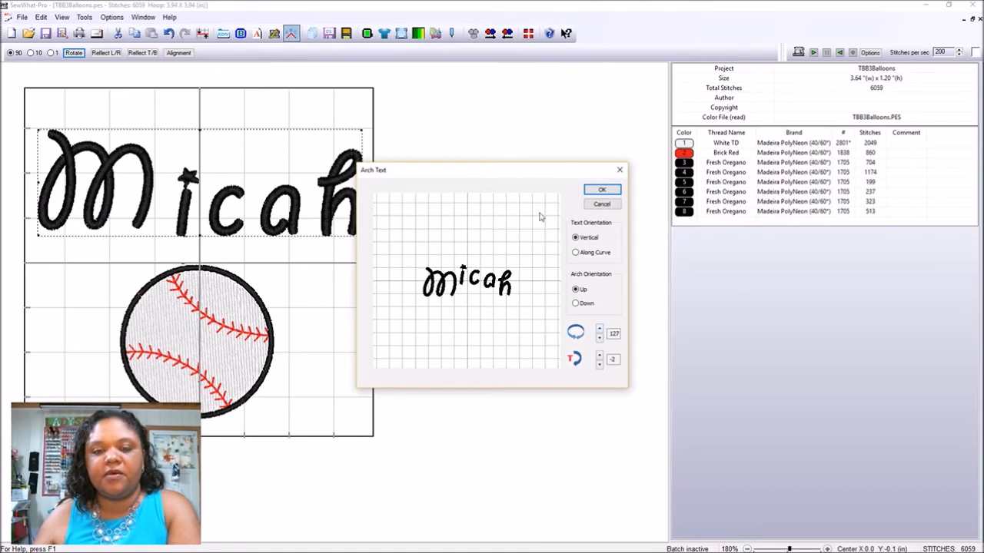
{"action": "left_click", "coordinate": [589, 194]}
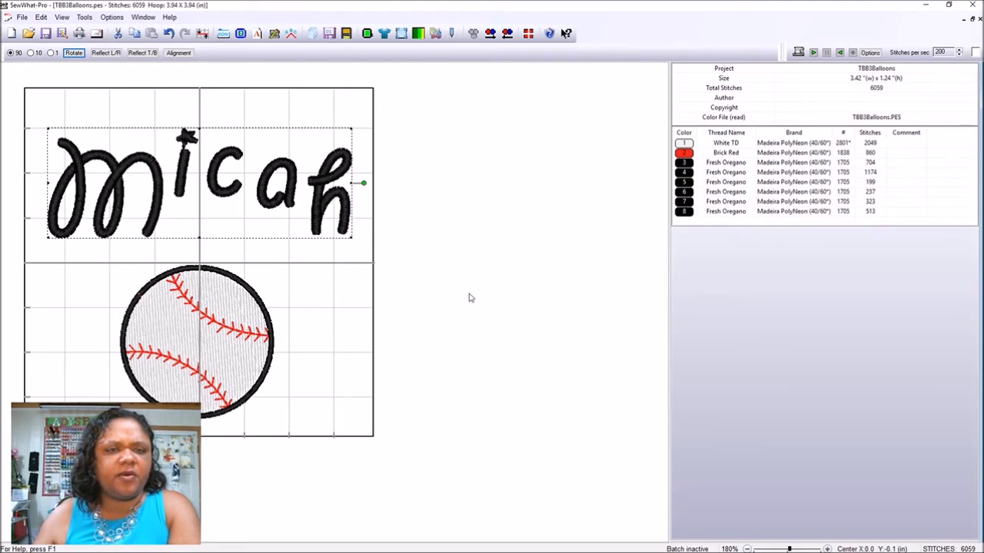
- Fine-tune the arched letters individually, nudging the M slightly up, the last letter slightly down and the second letter slightly right
{"action": "left_click", "coordinate": [134, 194]}
{"action": "left_click_drag", "start_coordinate": [135, 193], "coordinate": [135, 192]}
{"action": "left_click", "coordinate": [329, 215]}
{"action": "left_click_drag", "start_coordinate": [328, 212], "coordinate": [328, 216]}
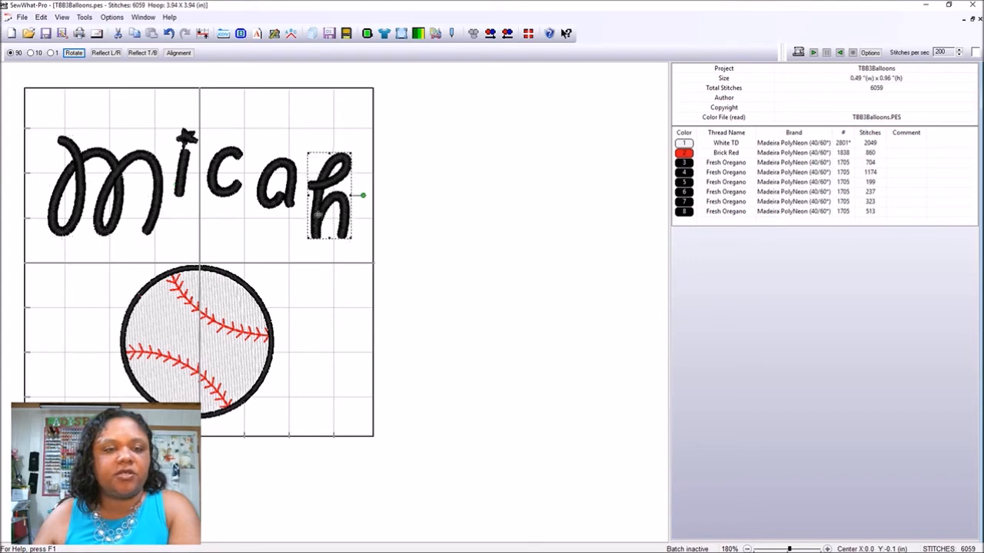
{"action": "left_click", "coordinate": [290, 205]}
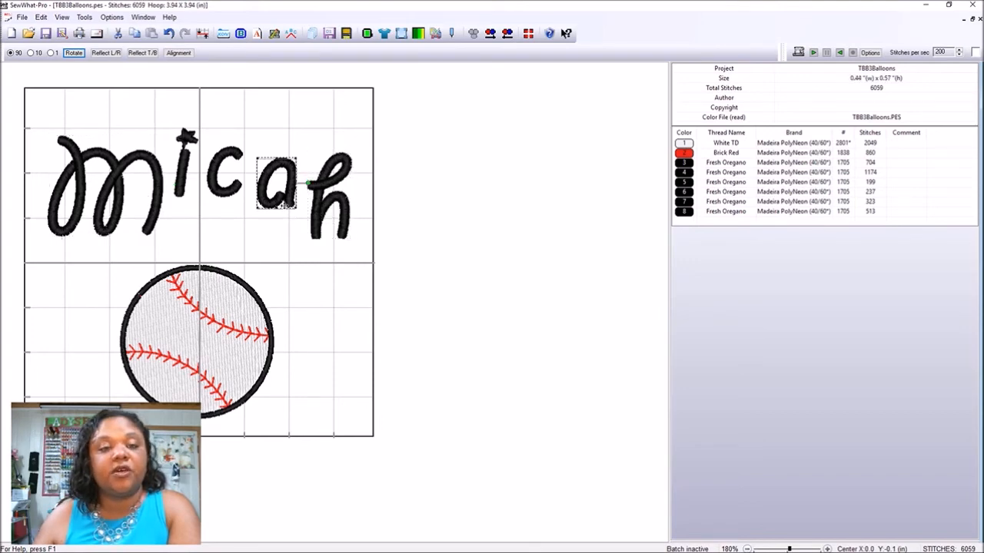
{"action": "left_click", "coordinate": [224, 187]}
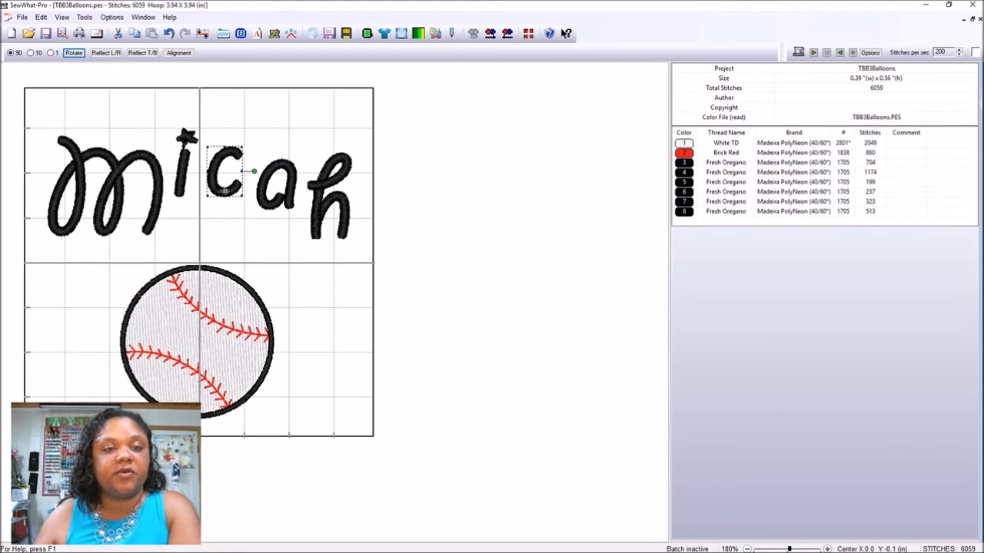
{"action": "left_click", "coordinate": [178, 185]}
{"action": "left_click", "coordinate": [238, 249]}
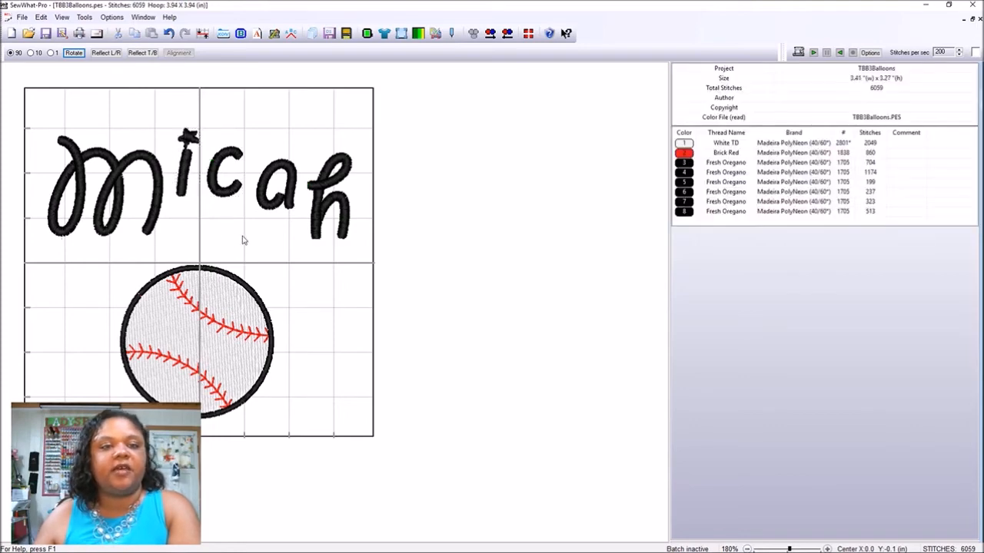
- Move the whole arched name down close to the baseball, and shift the baseball up and to the right beneath it
{"action": "left_click_drag", "start_coordinate": [446, 219], "coordinate": [28, 132]}
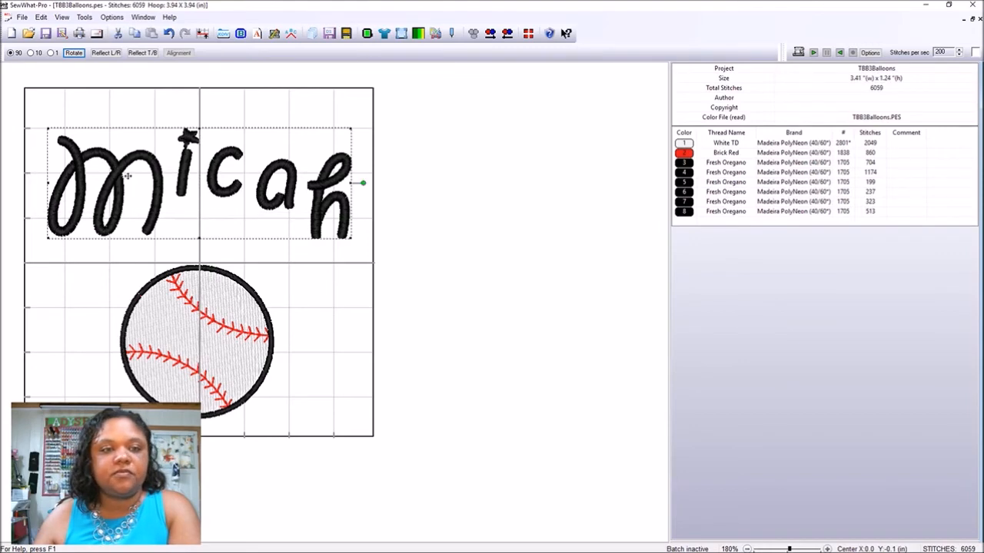
{"action": "left_click_drag", "start_coordinate": [127, 198], "coordinate": [153, 230]}
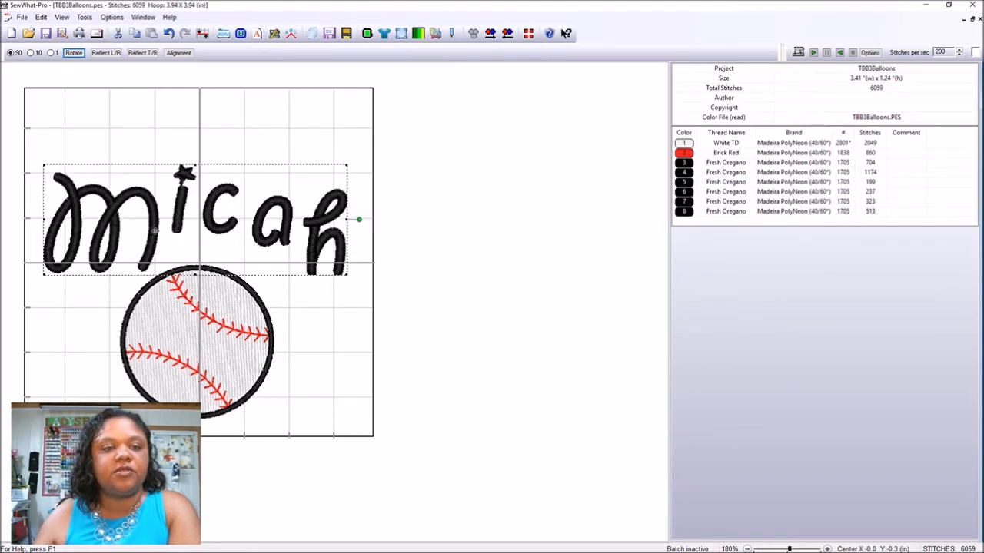
{"action": "left_click", "coordinate": [205, 325]}
{"action": "mouse_move", "coordinate": [209, 323]}
{"action": "left_mouse_down"}
{"action": "mouse_move", "coordinate": [228, 315]}
{"action": "mouse_move", "coordinate": [205, 326]}
{"action": "left_mouse_up"}
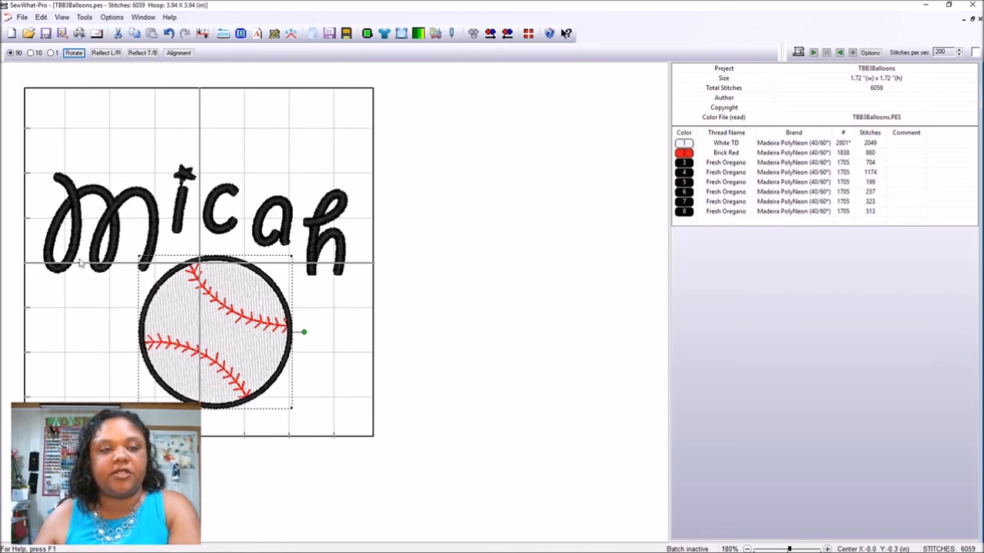
{"action": "left_click", "coordinate": [71, 353]}
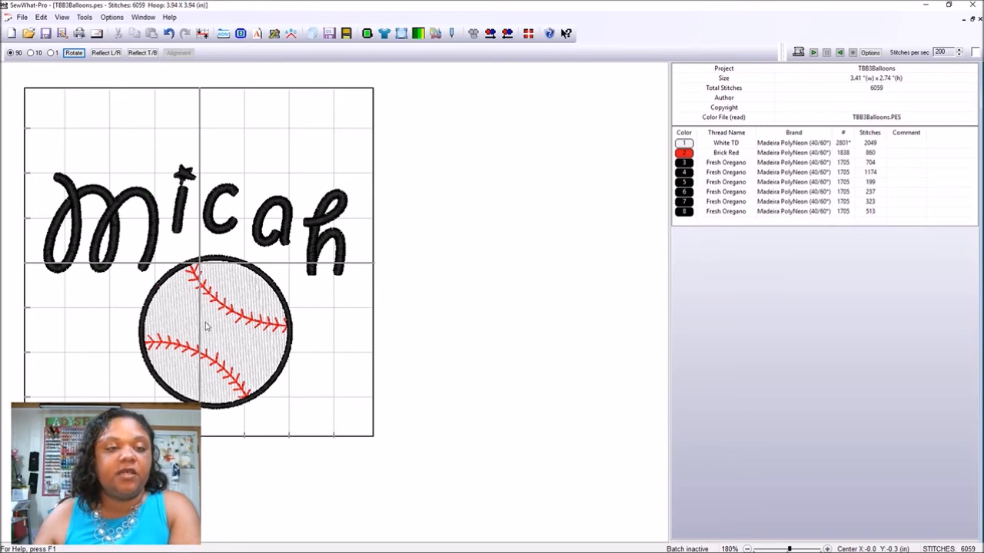
- Undo the recent moves, the letter adjustments and the arch until the name is straight lettering just above the baseball
{"action": "left_click_drag", "start_coordinate": [390, 237], "coordinate": [472, 230]}
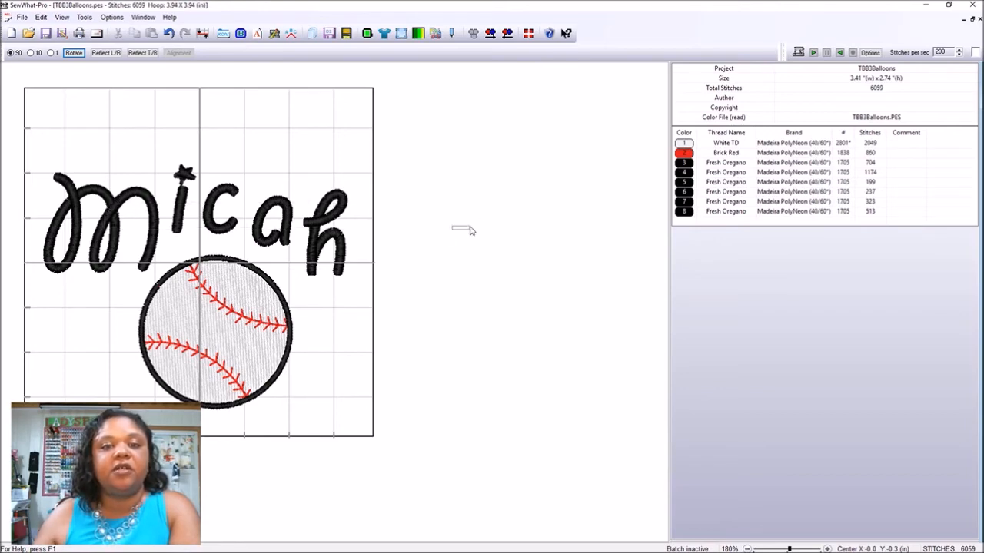
{"action": "left_click", "coordinate": [169, 34]}
{"action": "left_click", "coordinate": [169, 34]}
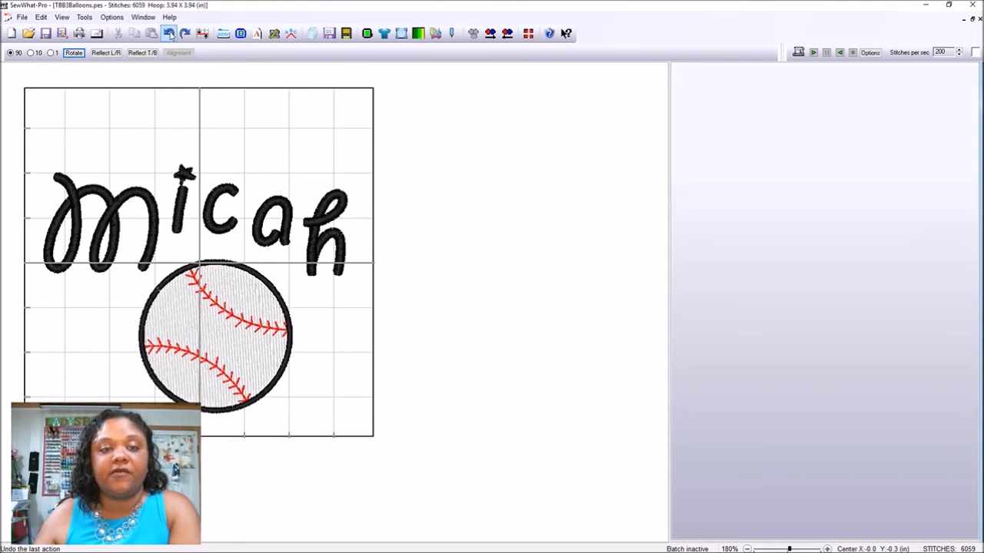
{"action": "left_click", "coordinate": [169, 34]}
{"action": "left_click", "coordinate": [169, 34]}
{"action": "left_click", "coordinate": [169, 34]}
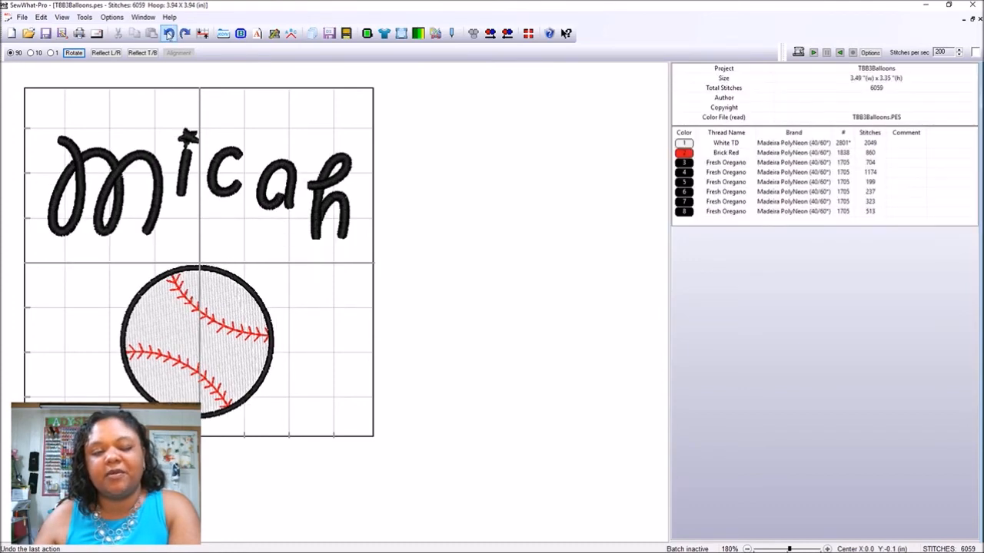
{"action": "left_click", "coordinate": [169, 34]}
{"action": "left_click", "coordinate": [169, 34]}
{"action": "left_click", "coordinate": [169, 34]}
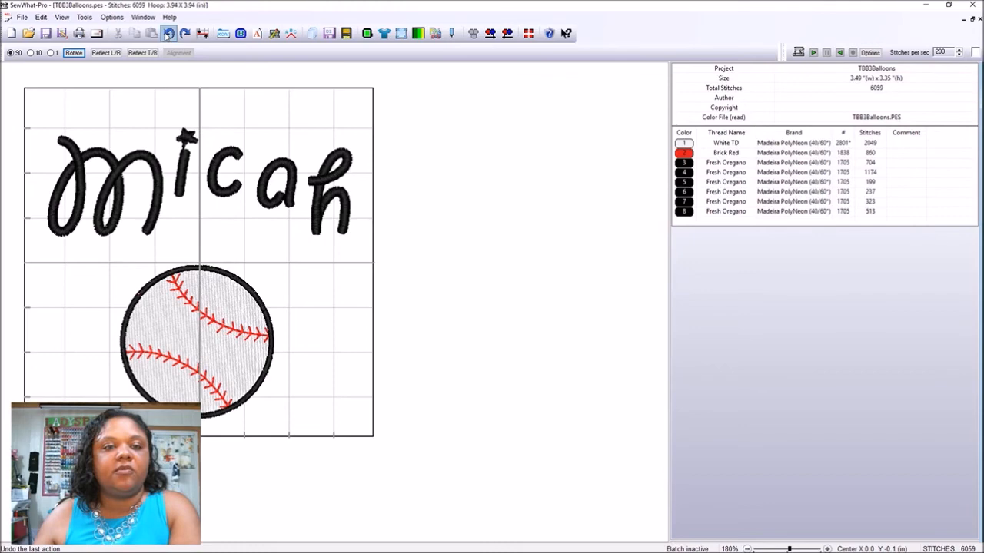
{"action": "left_click", "coordinate": [167, 34]}
{"action": "left_click", "coordinate": [168, 34]}
{"action": "left_click", "coordinate": [168, 34]}
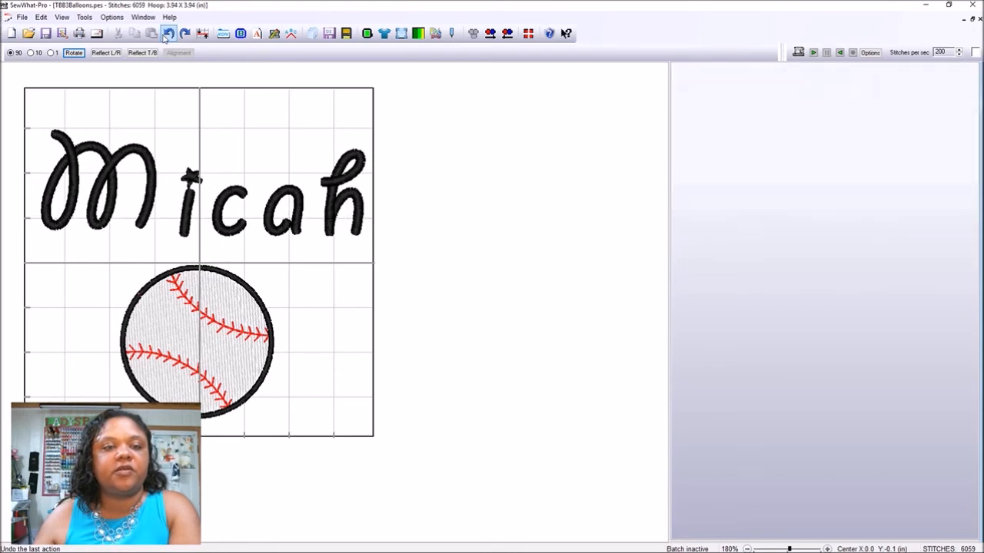
{"action": "left_click", "coordinate": [168, 34]}
{"action": "left_click", "coordinate": [167, 34]}
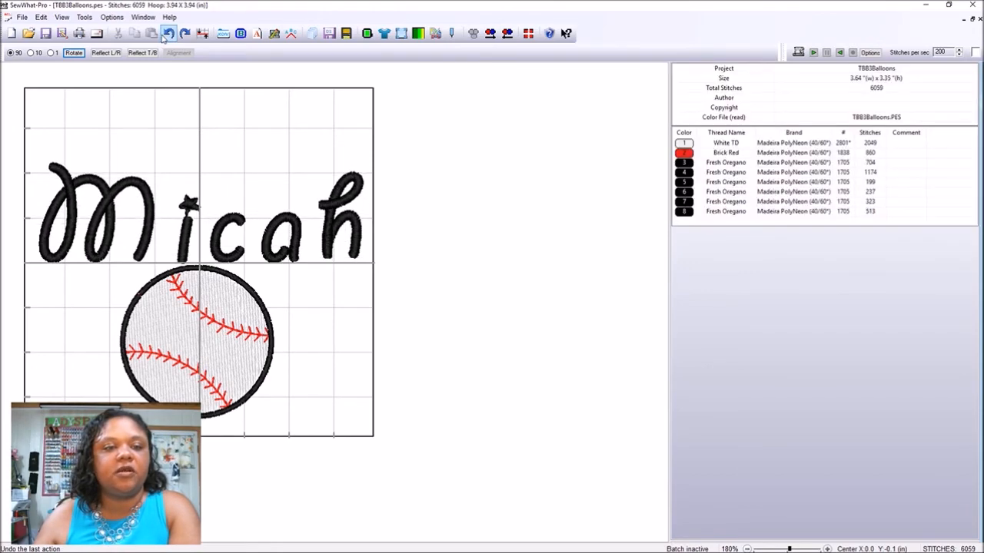
{"action": "left_click", "coordinate": [168, 34]}
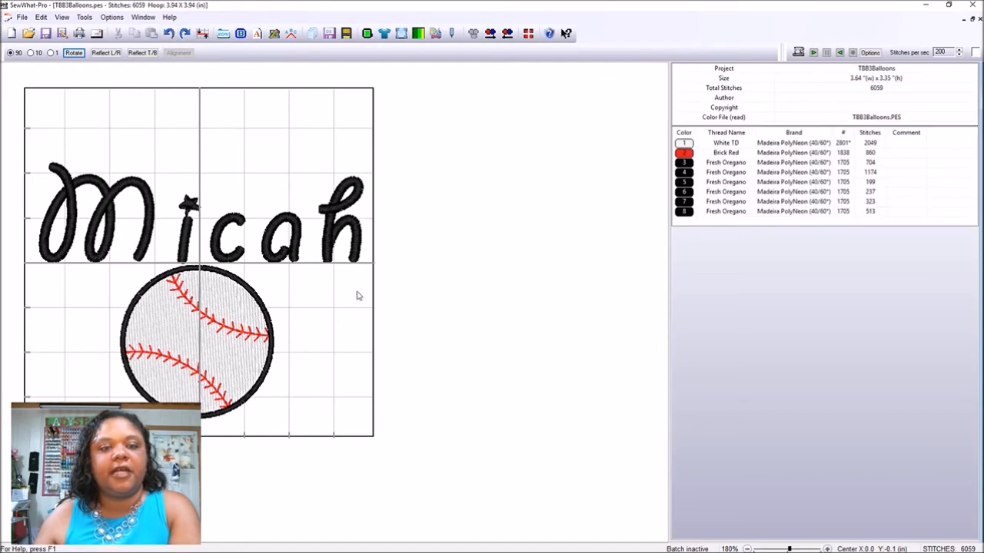
- Move only the M down and slightly left so it sits beside the baseball's upper-left edge
{"action": "left_click", "coordinate": [237, 311]}
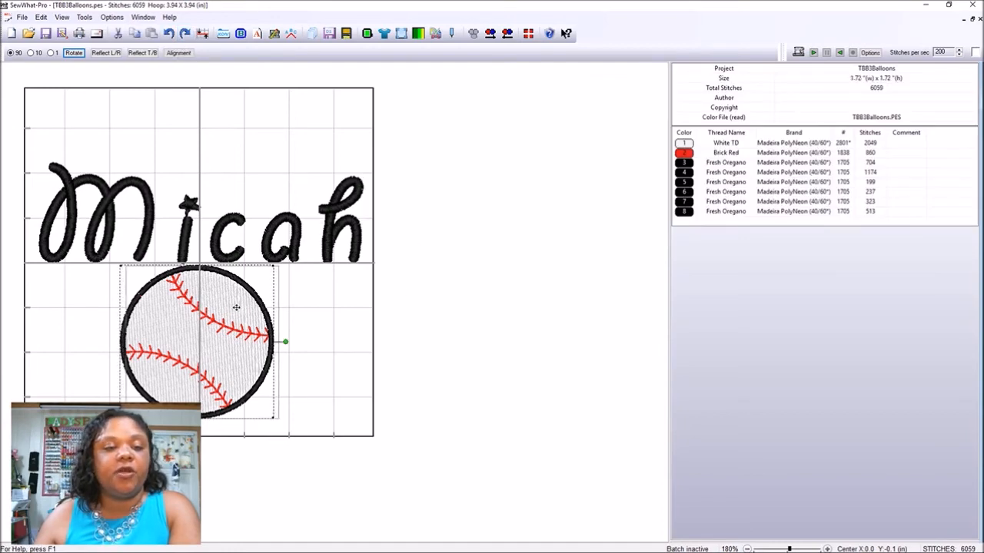
{"action": "left_click_drag", "start_coordinate": [230, 307], "coordinate": [224, 308]}
{"action": "left_click", "coordinate": [107, 221]}
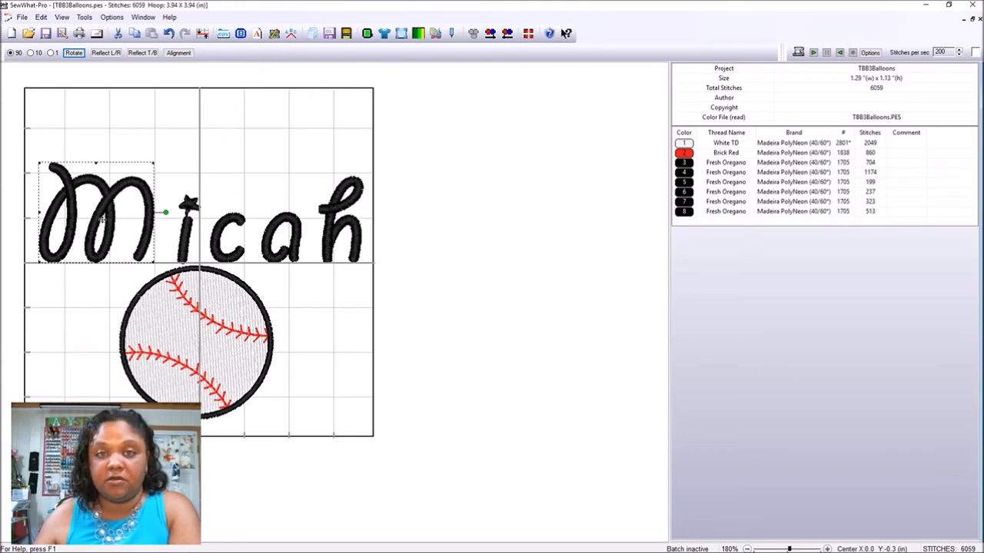
{"action": "left_click_drag", "start_coordinate": [100, 219], "coordinate": [108, 272]}
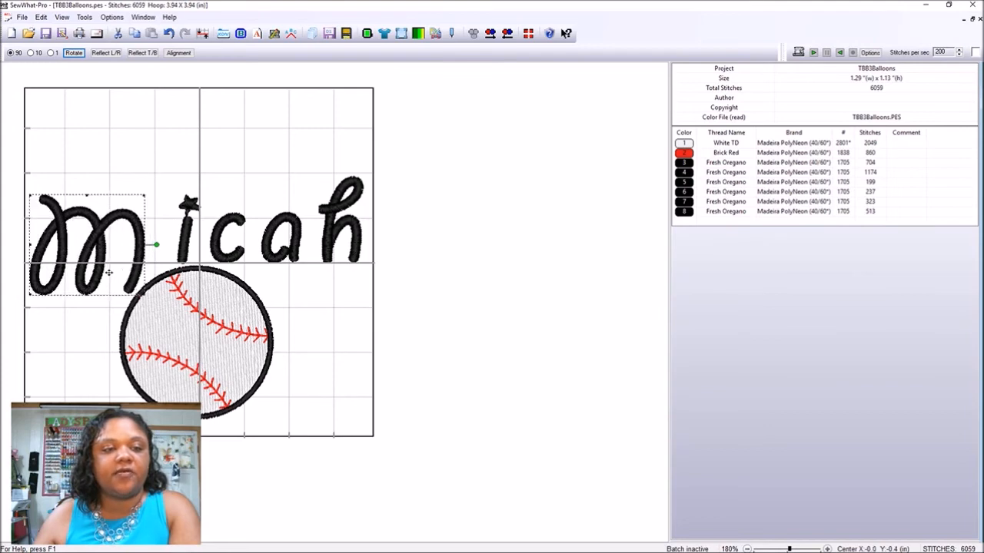
- Move the i, c and a left one by one, closing the gaps and following the curve over the baseball
{"action": "left_click_drag", "start_coordinate": [190, 252], "coordinate": [163, 252]}
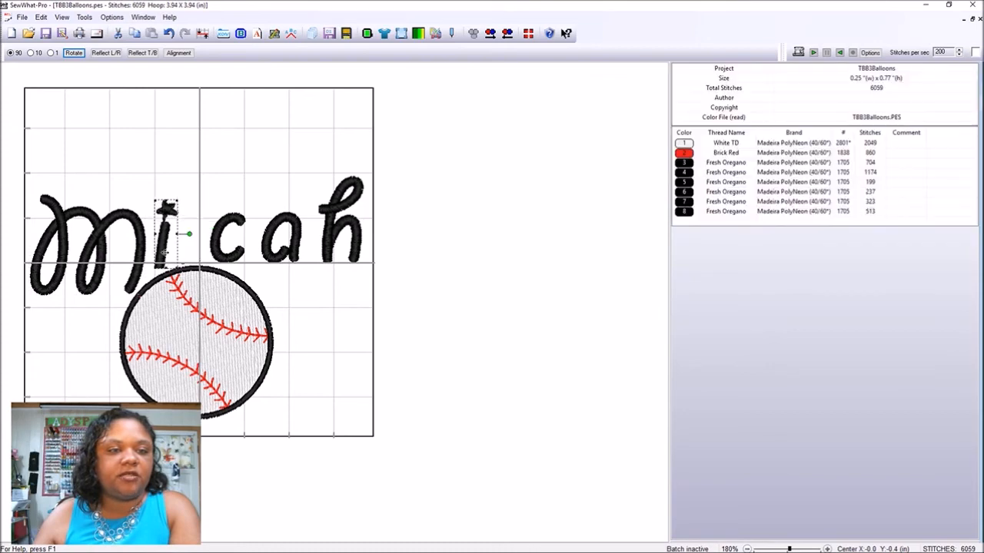
{"action": "left_click_drag", "start_coordinate": [236, 243], "coordinate": [217, 243]}
{"action": "left_click_drag", "start_coordinate": [281, 245], "coordinate": [248, 252]}
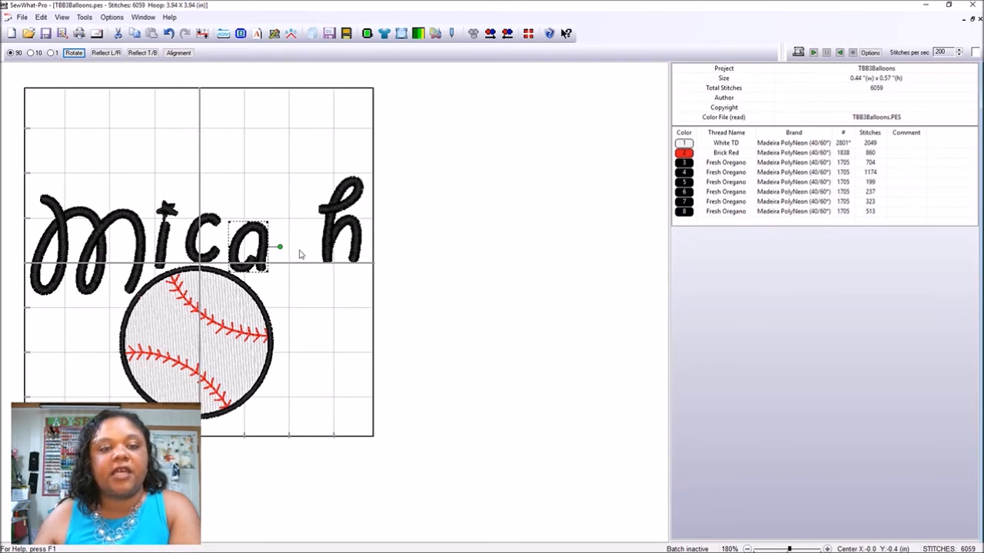
- Move the last letter down and left against the baseball's upper-right edge, and adjust the letters above the ball
{"action": "left_click_drag", "start_coordinate": [330, 245], "coordinate": [281, 283]}
{"action": "left_click", "coordinate": [249, 251]}
{"action": "left_click_drag", "start_coordinate": [246, 249], "coordinate": [190, 240]}
{"action": "left_click", "coordinate": [192, 242]}
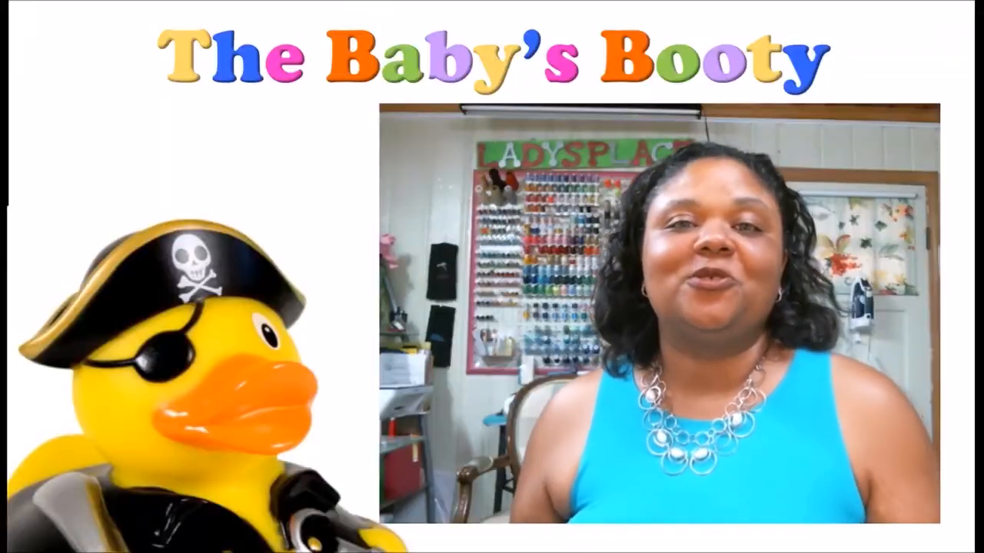